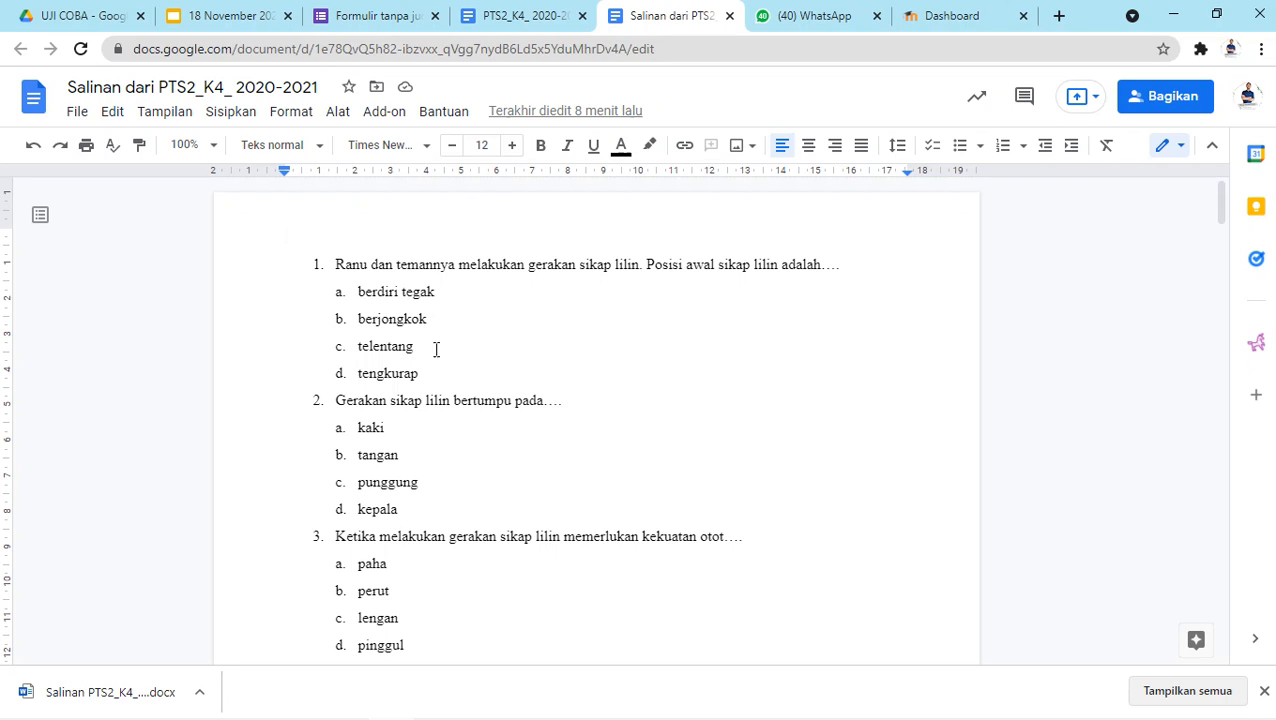
Review the numbered multiple-choice questions in the document from the first page through the last and back.
{"action": "scroll", "coordinate": [427, 293], "scroll_direction": "down", "scroll_amount": 3}
{"action": "scroll", "coordinate": [427, 293], "scroll_direction": "up", "scroll_amount": 3}
{"action": "scroll", "coordinate": [427, 293], "scroll_direction": "down", "scroll_amount": 12}
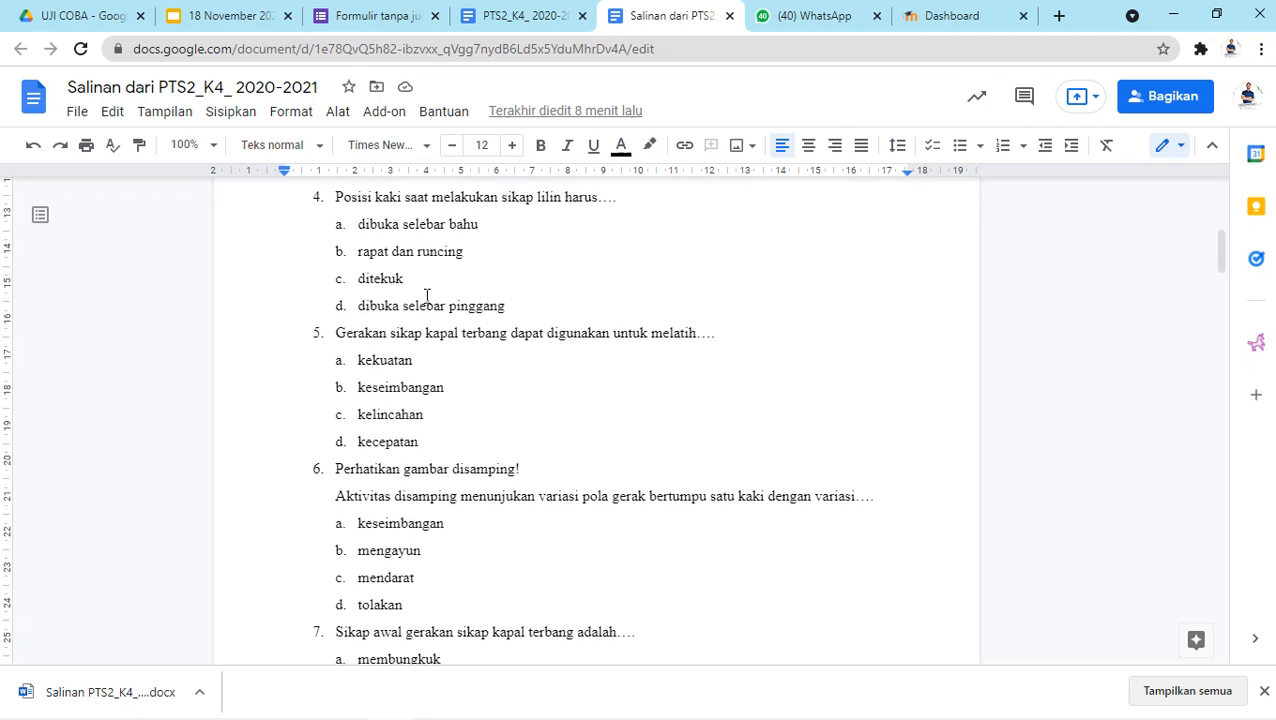
{"action": "scroll", "coordinate": [430, 280], "scroll_direction": "down", "scroll_amount": 20}
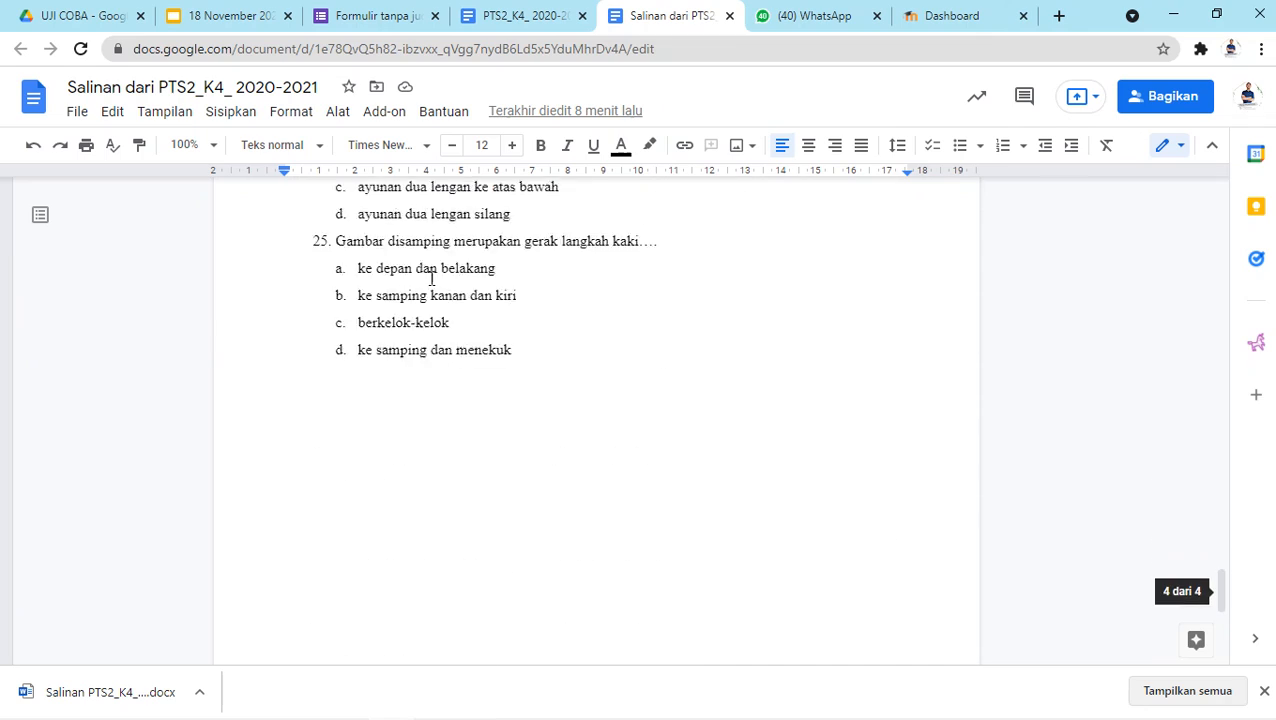
{"action": "scroll", "coordinate": [431, 278], "scroll_direction": "up", "scroll_amount": 10}
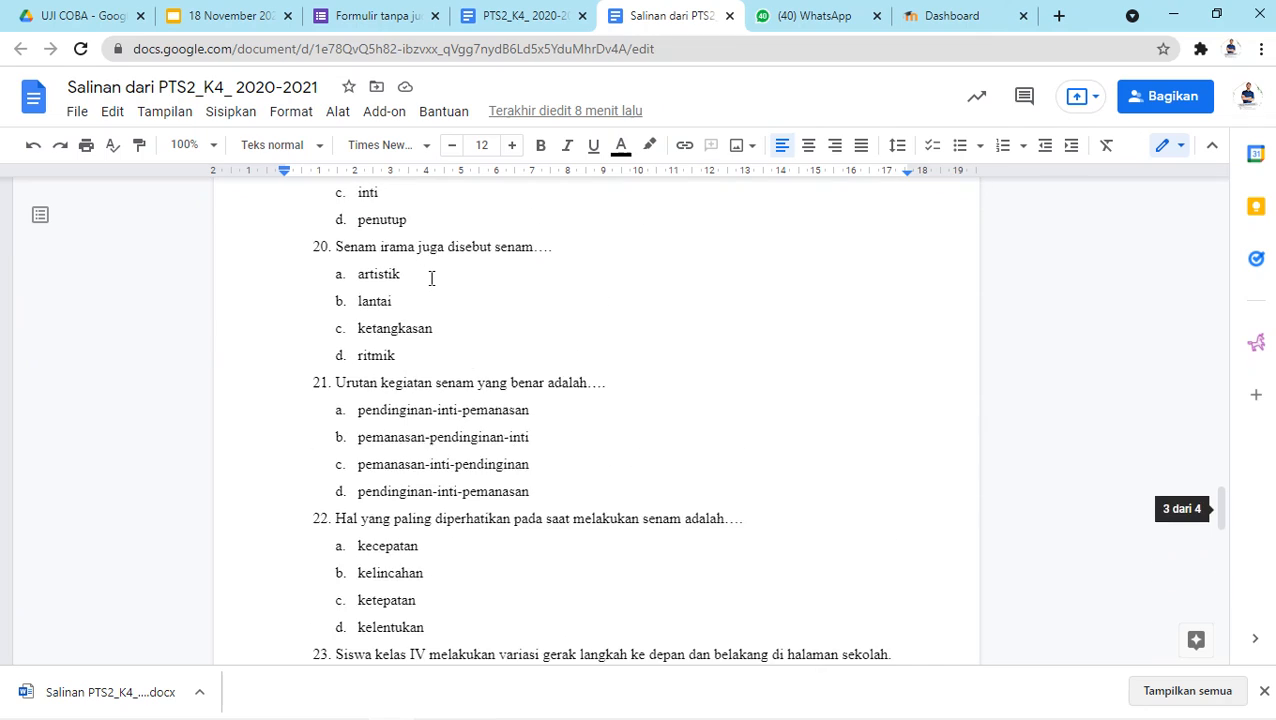
{"action": "scroll", "coordinate": [431, 278], "scroll_direction": "up", "scroll_amount": 18}
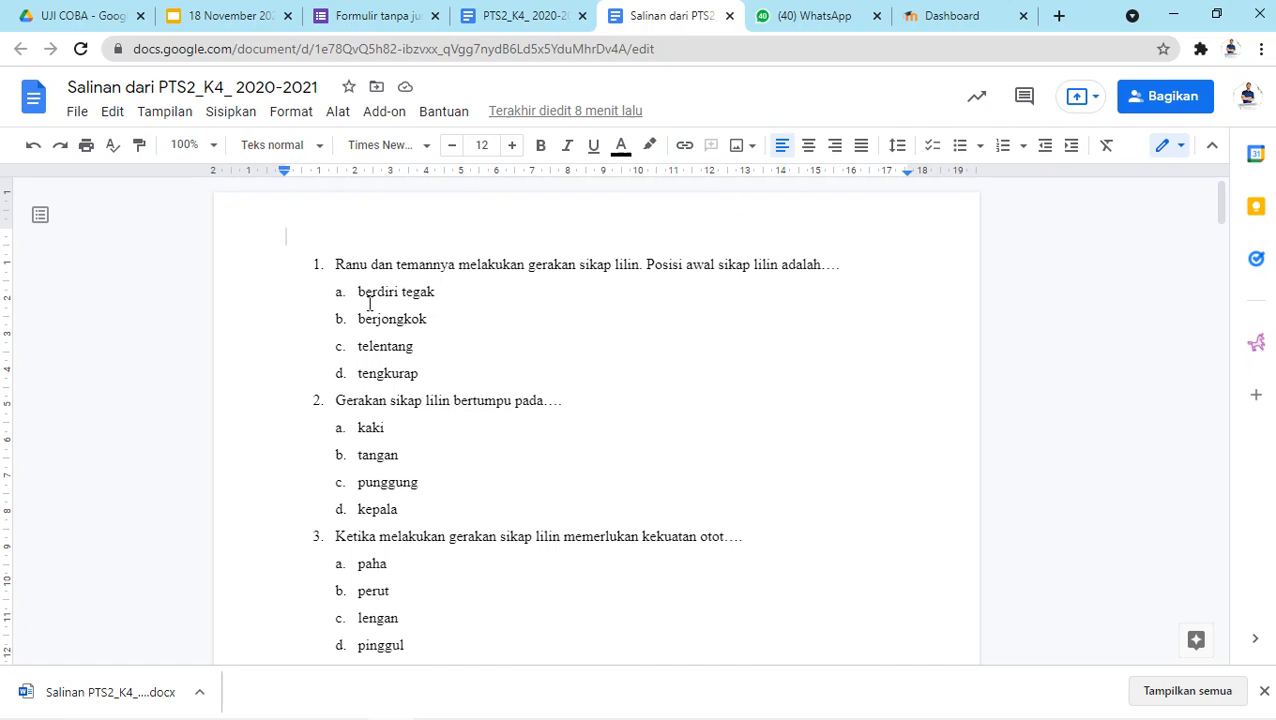
Inspect the list formatting of question 1 and its lettered options, including the available numbering styles.
{"action": "left_click", "coordinate": [336, 264]}
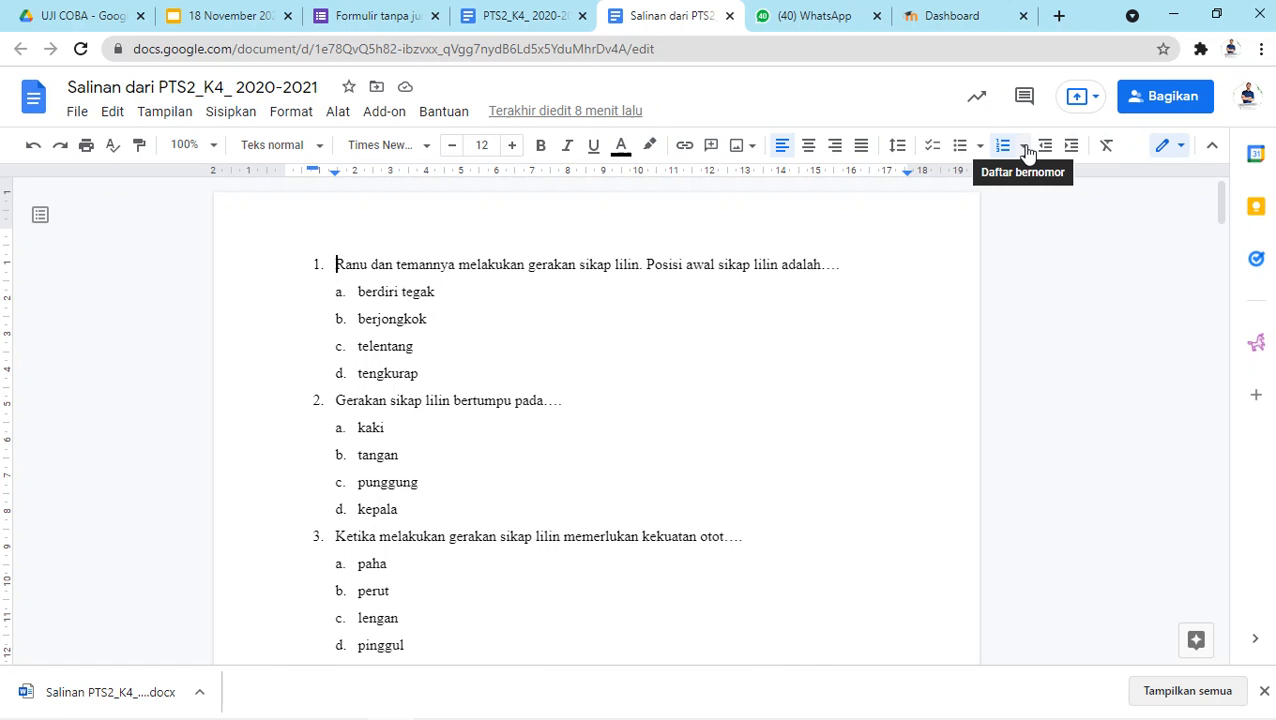
{"action": "left_click", "coordinate": [355, 289]}
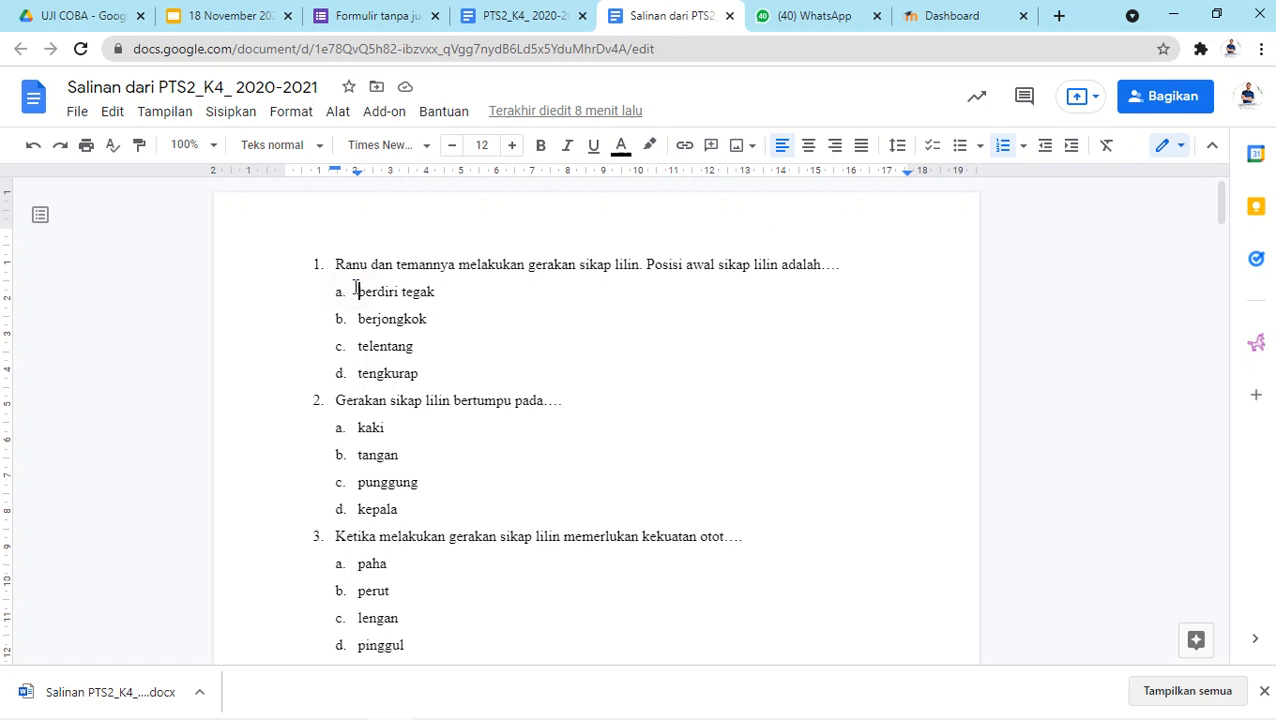
{"action": "left_click", "coordinate": [1024, 147]}
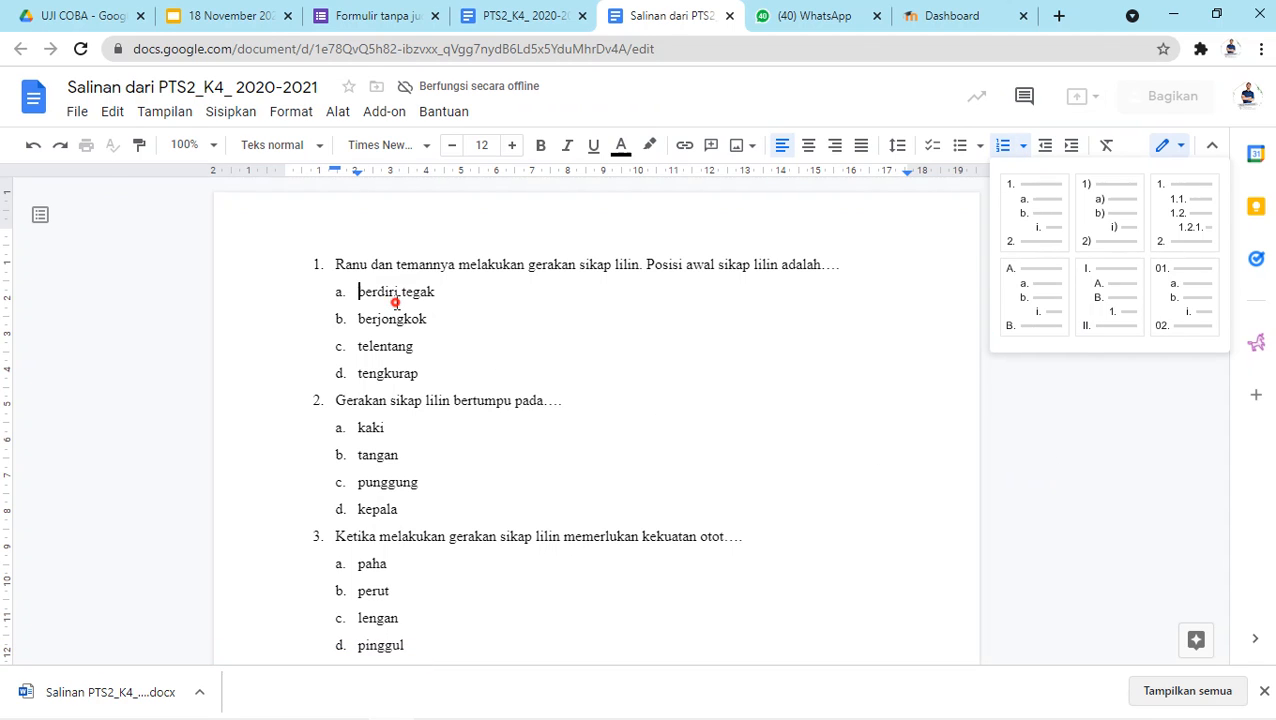
{"action": "left_click", "coordinate": [397, 300]}
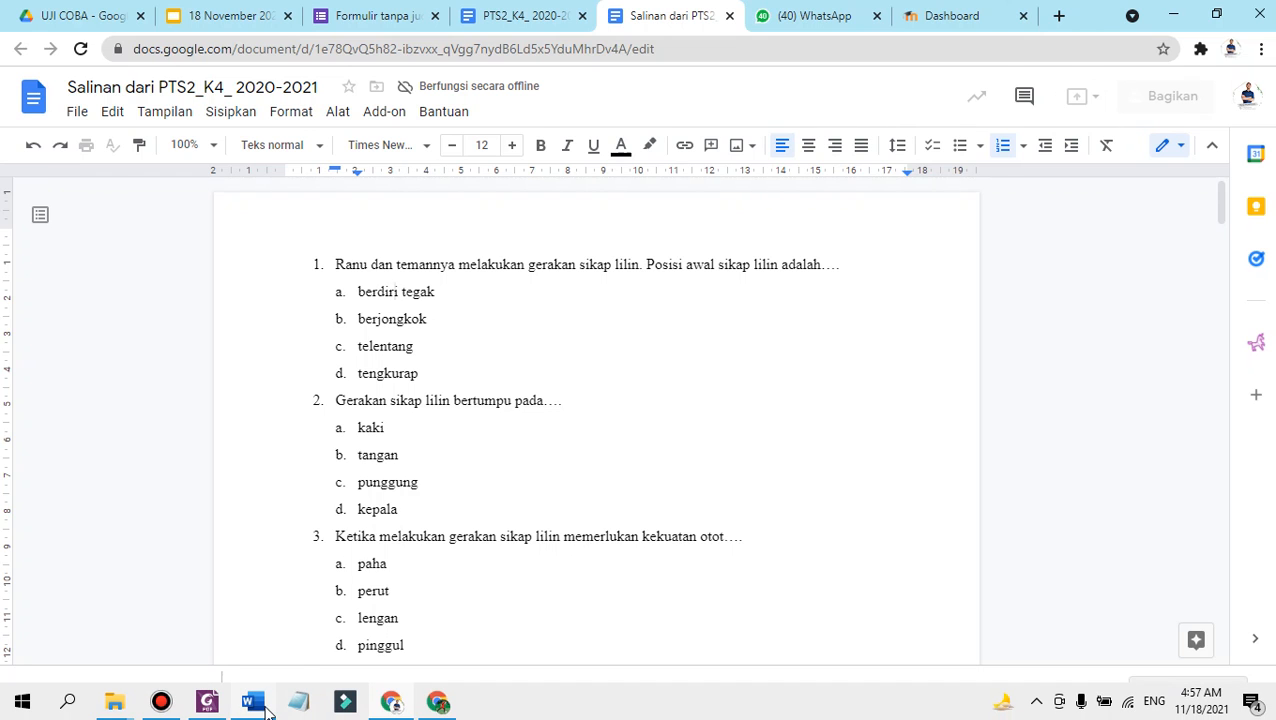
Check the Word copy of the exam and the UJI COBA Drive folder, and return to the Google Docs copy.
{"action": "left_click", "coordinate": [262, 705]}
{"action": "scroll", "coordinate": [540, 390], "scroll_direction": "up", "scroll_amount": 6}
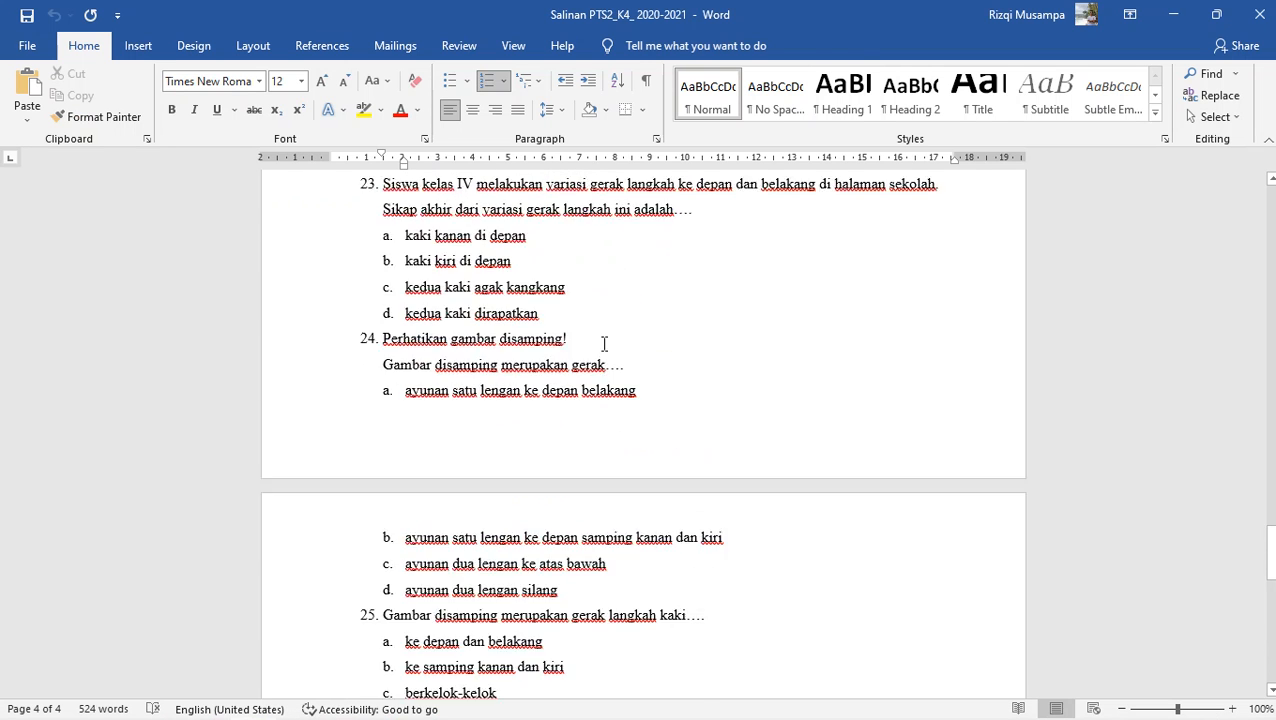
{"action": "left_click", "coordinate": [1173, 14]}
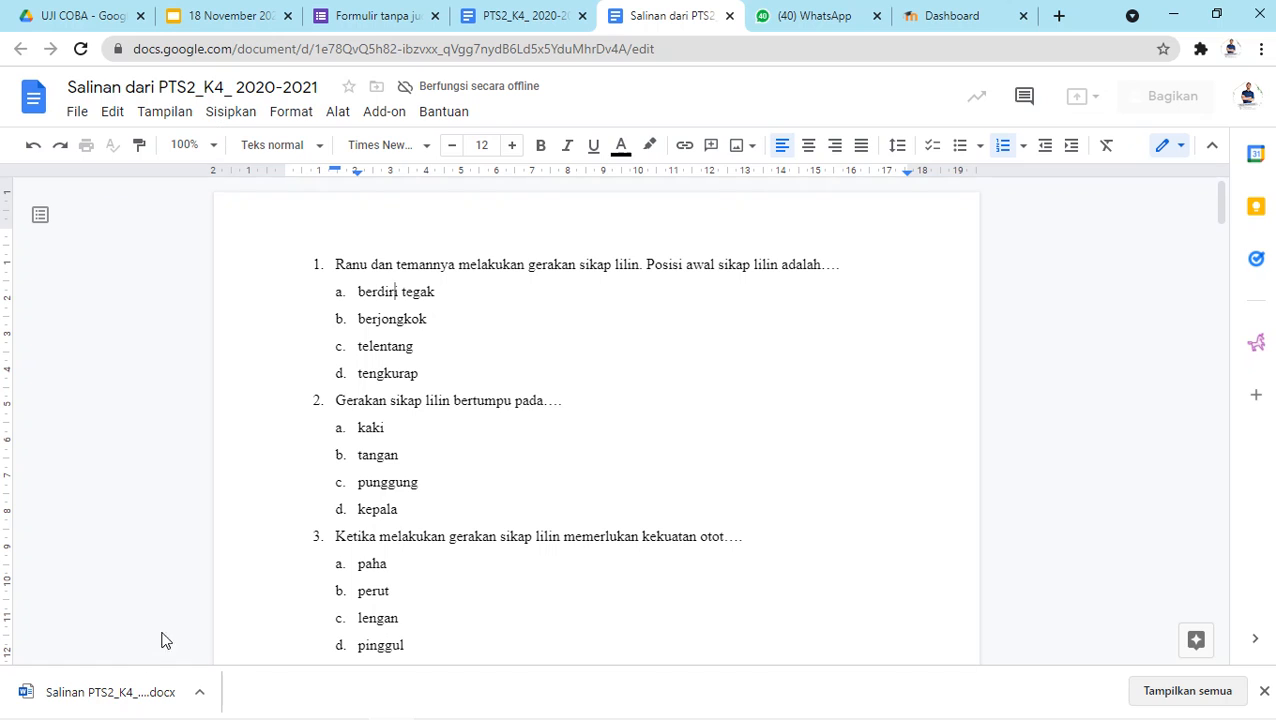
{"action": "left_click", "coordinate": [86, 12]}
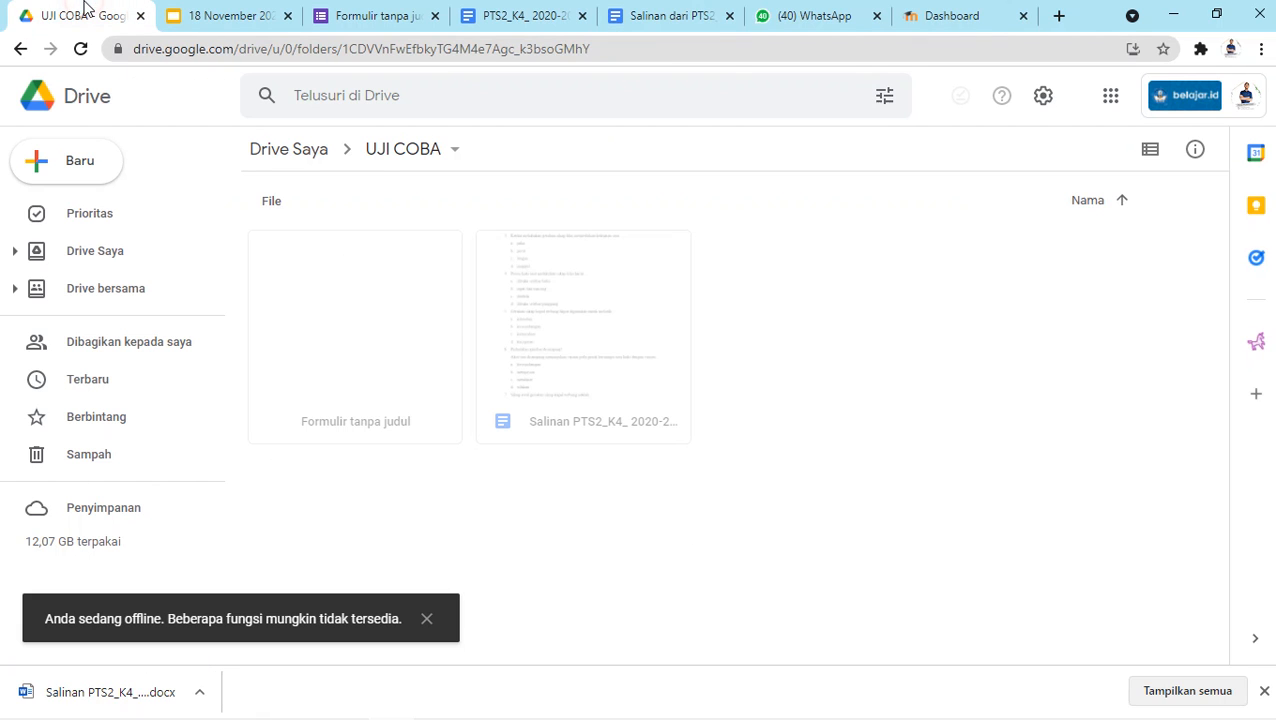
{"action": "left_click", "coordinate": [426, 620]}
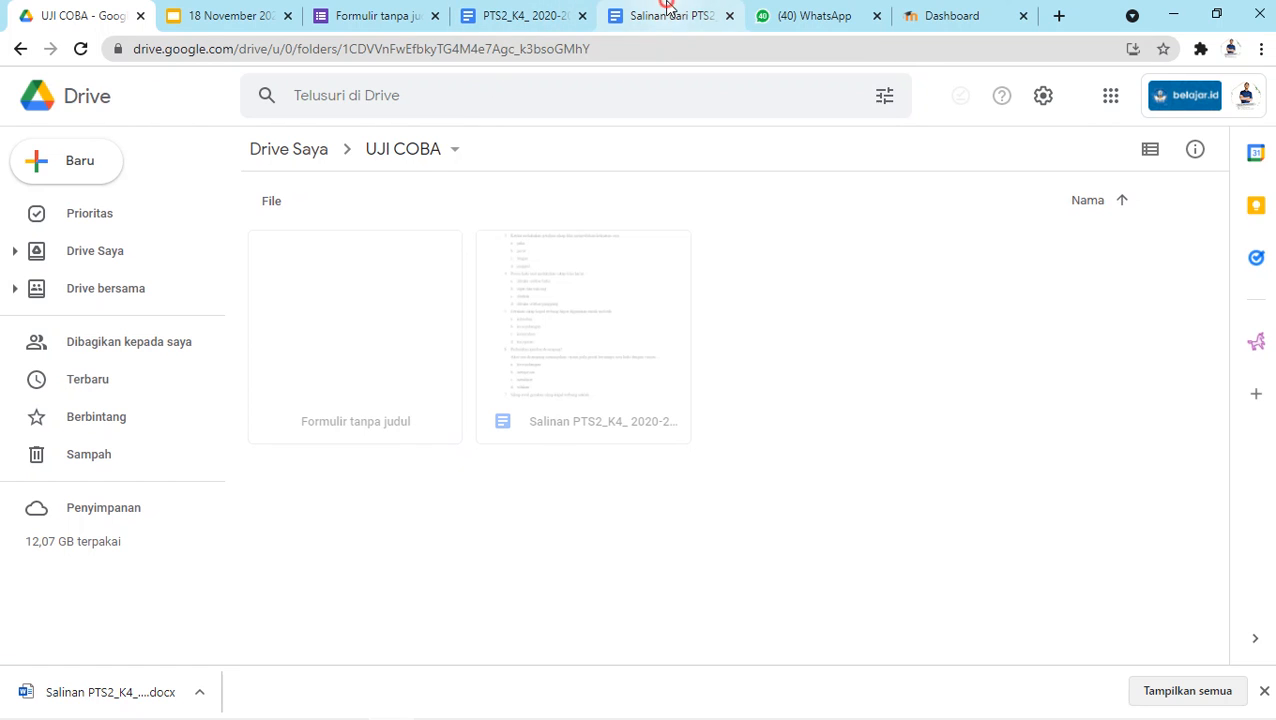
{"action": "left_click", "coordinate": [669, 14]}
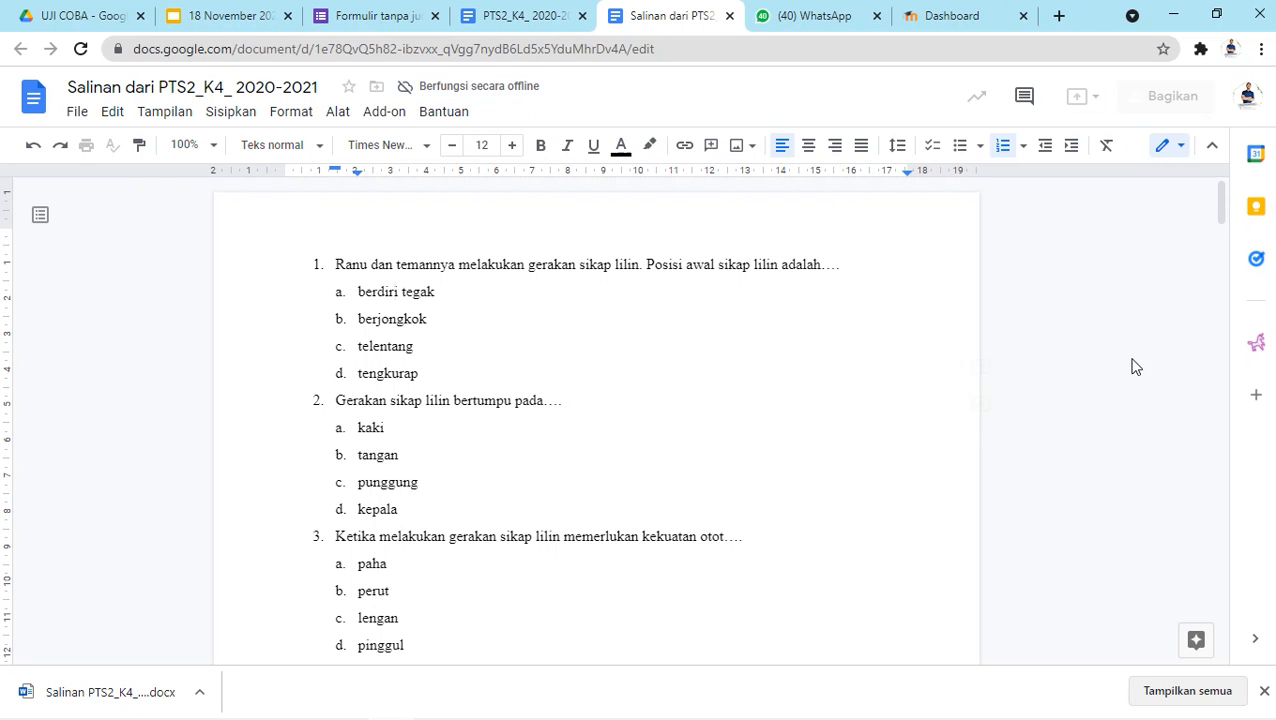
Open the Automagical Forms add-on for the exam document and check the computer's network connection.
{"action": "scroll", "coordinate": [441, 291], "scroll_direction": "down", "scroll_amount": 10}
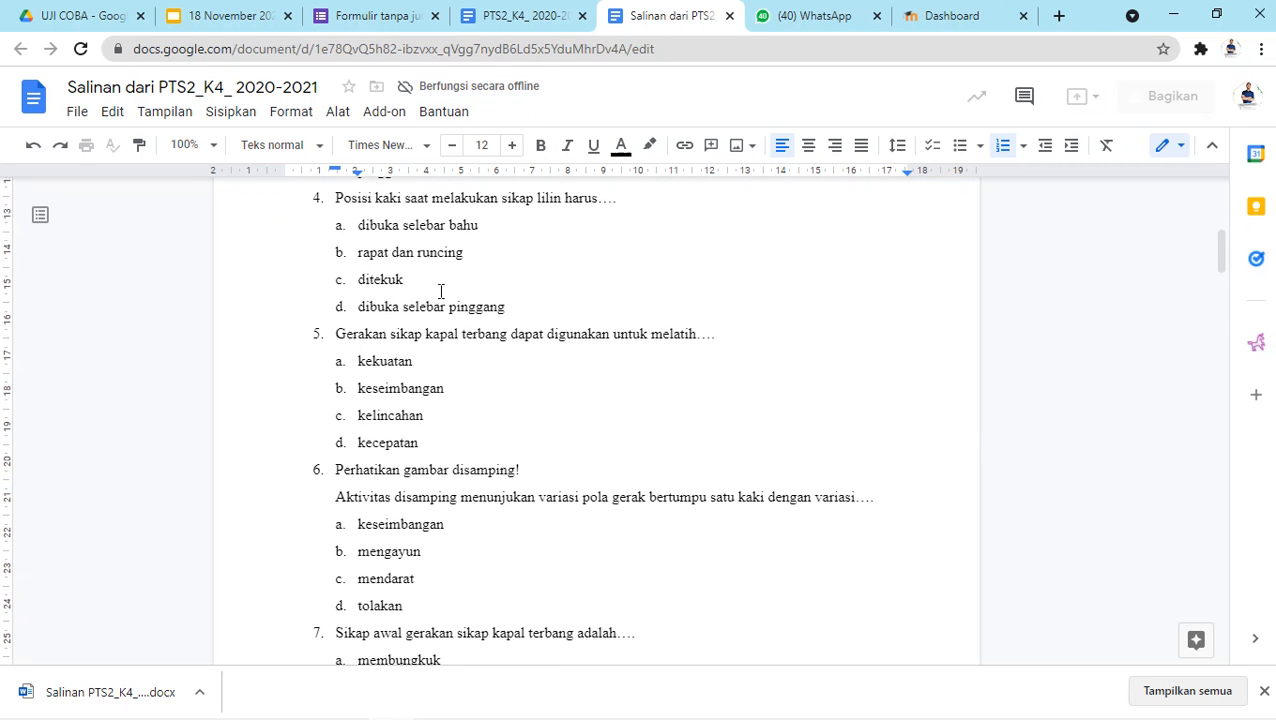
{"action": "scroll", "coordinate": [441, 290], "scroll_direction": "down", "scroll_amount": 6}
{"action": "scroll", "coordinate": [473, 322], "scroll_direction": "up", "scroll_amount": 14}
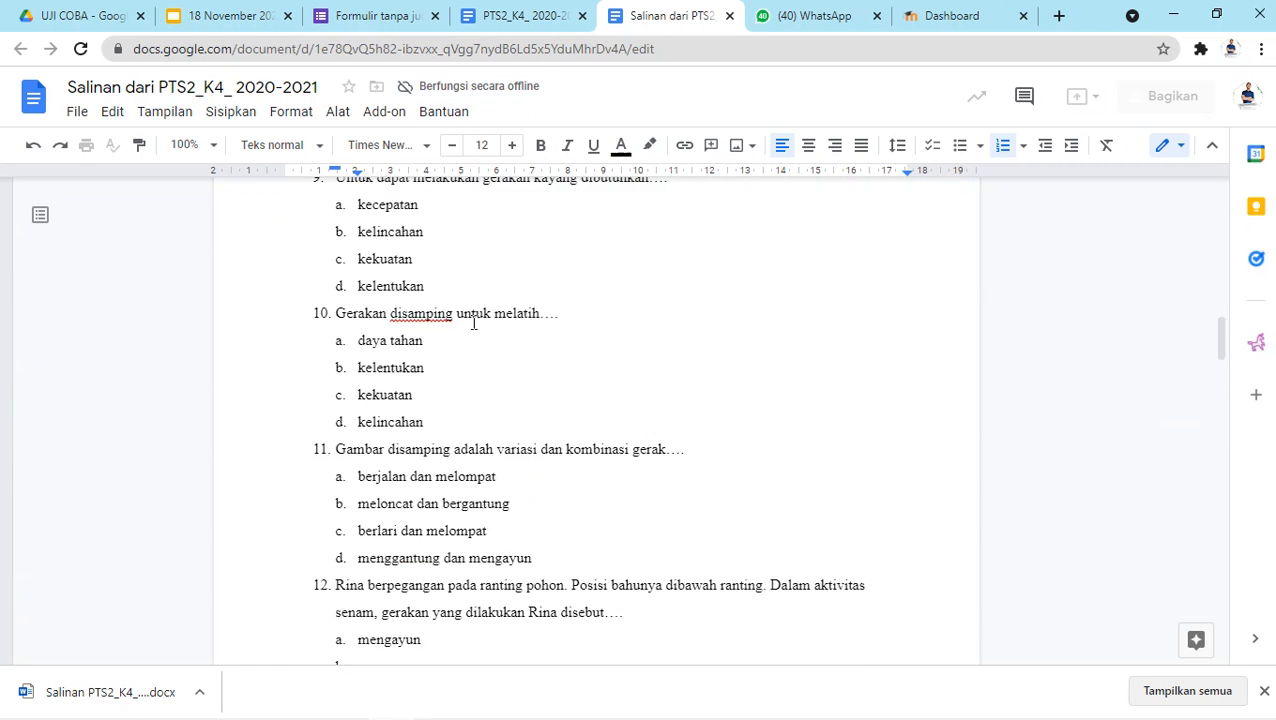
{"action": "scroll", "coordinate": [473, 322], "scroll_direction": "up", "scroll_amount": 4}
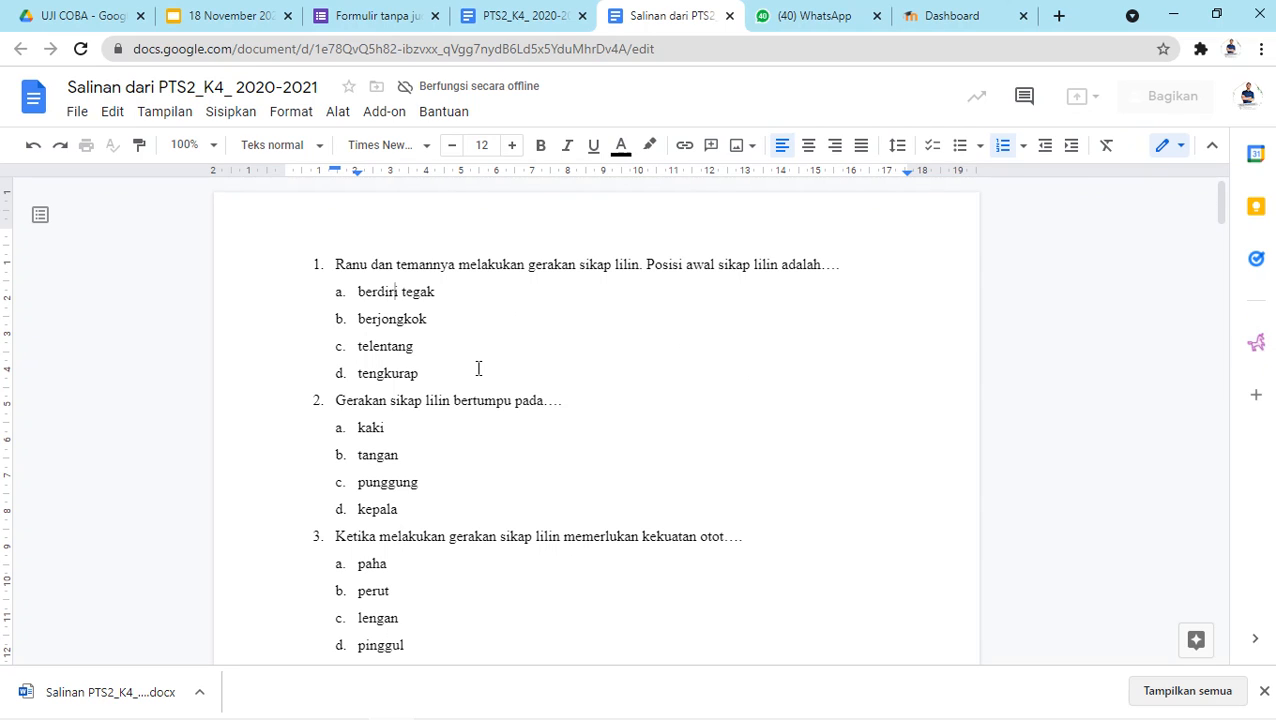
{"action": "left_click", "coordinate": [1256, 351]}
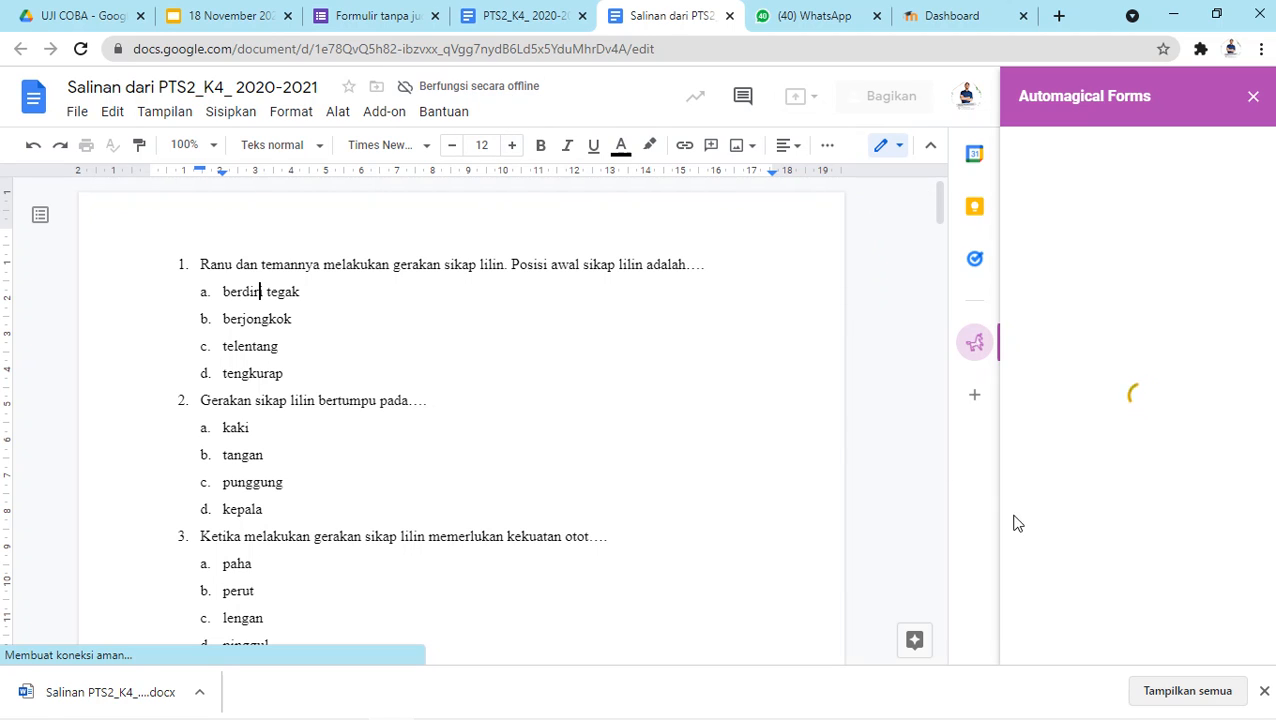
{"action": "mouse_move", "coordinate": [1070, 706]}
{"action": "left_click", "coordinate": [1127, 704]}
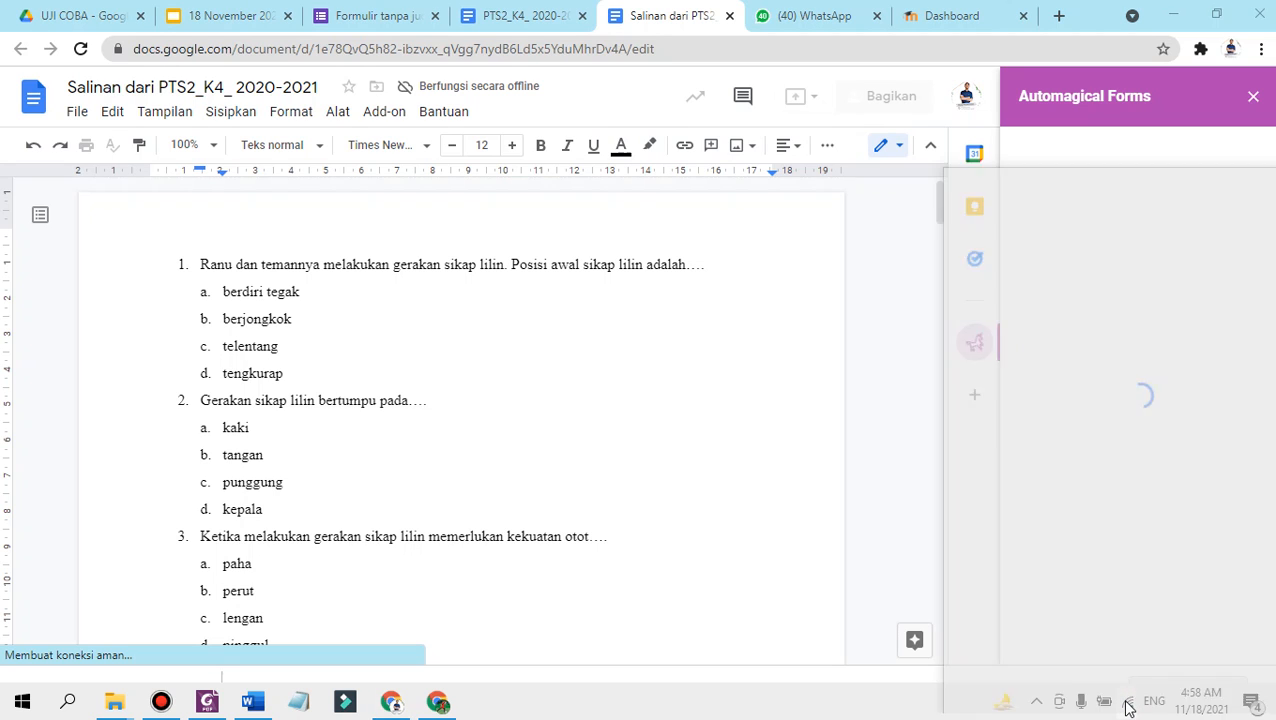
{"action": "left_click", "coordinate": [1127, 704]}
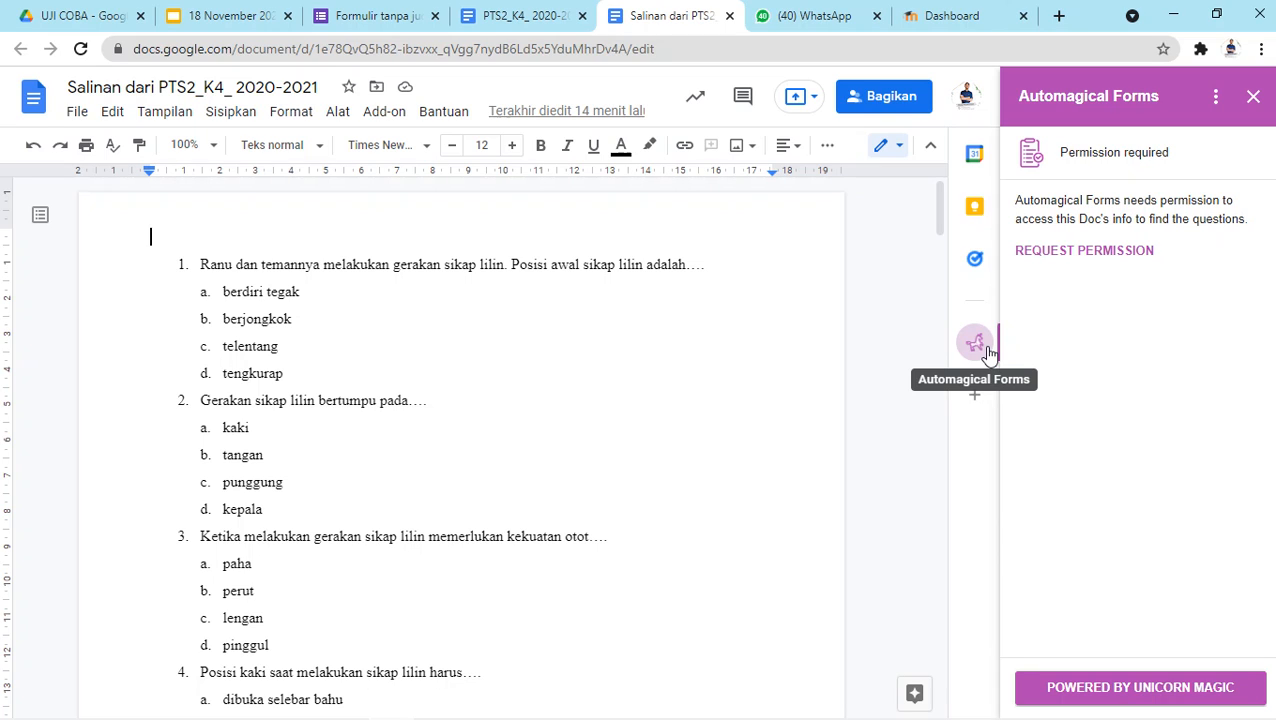
Allow Automagical Forms to access the document and try to create a form from all automatically detected questions.
{"action": "left_click", "coordinate": [1093, 252]}
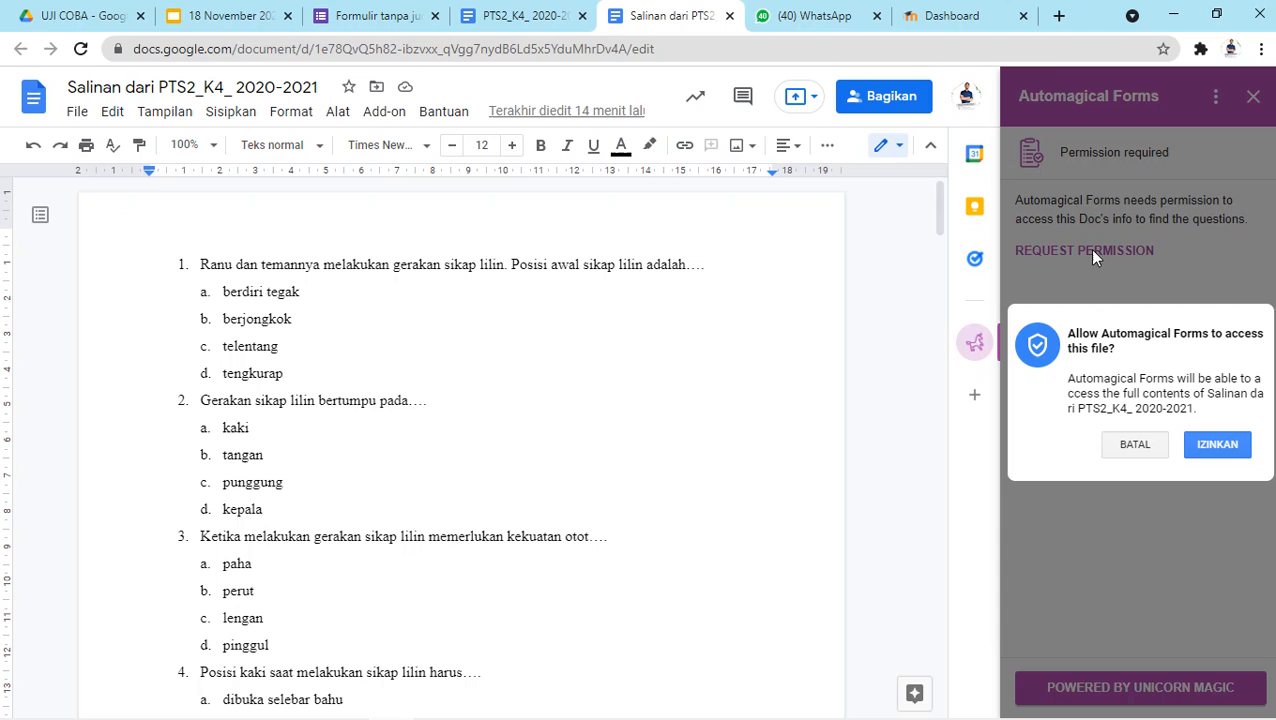
{"action": "left_click", "coordinate": [1228, 449]}
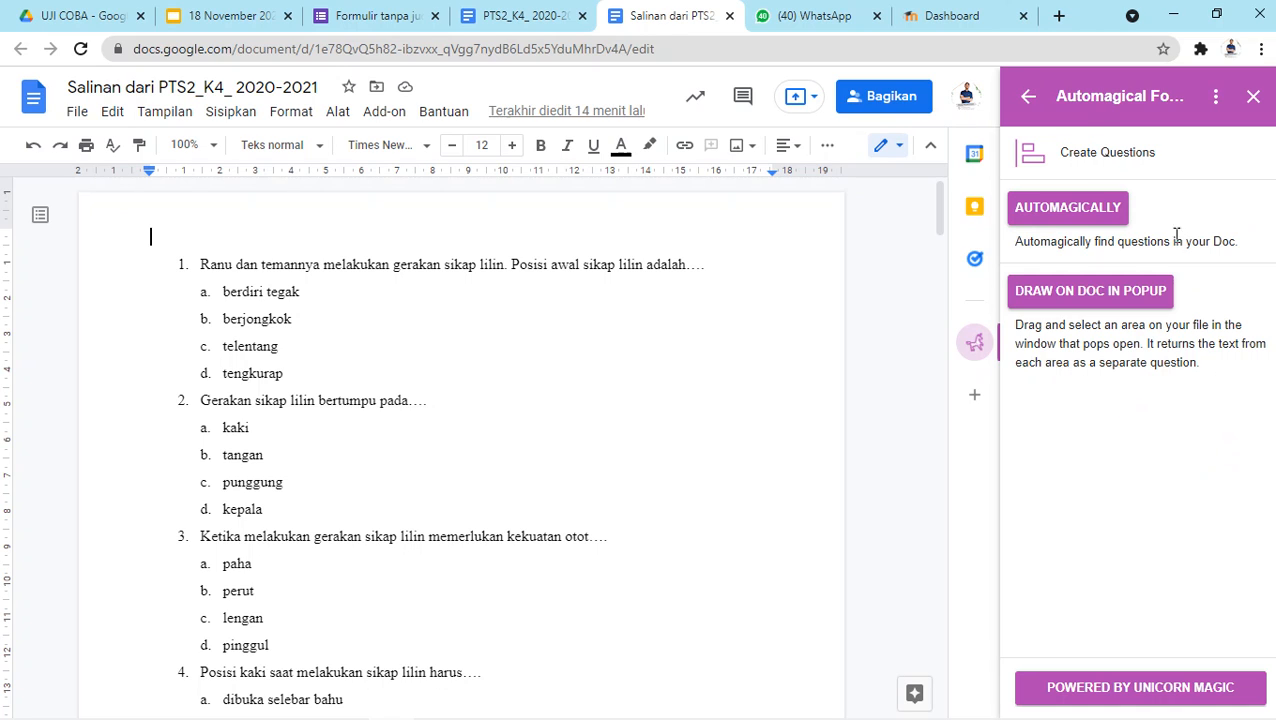
{"action": "left_click", "coordinate": [1104, 212]}
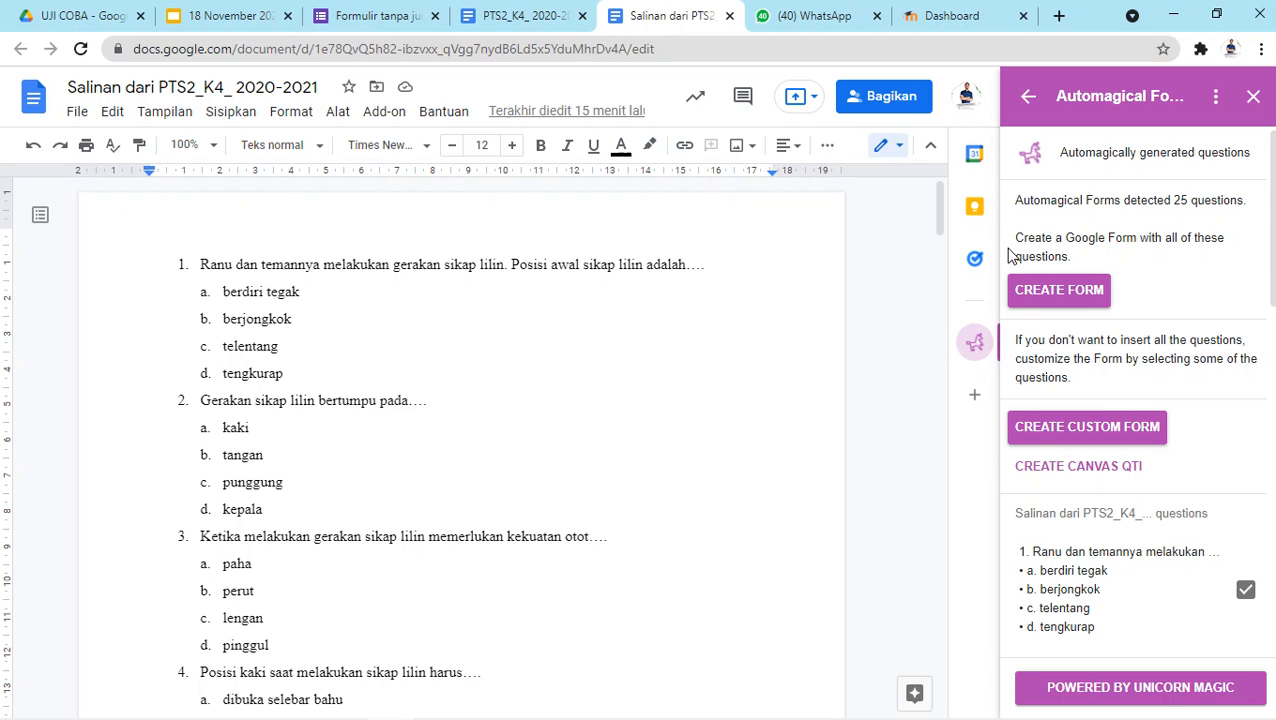
{"action": "left_click", "coordinate": [1096, 300]}
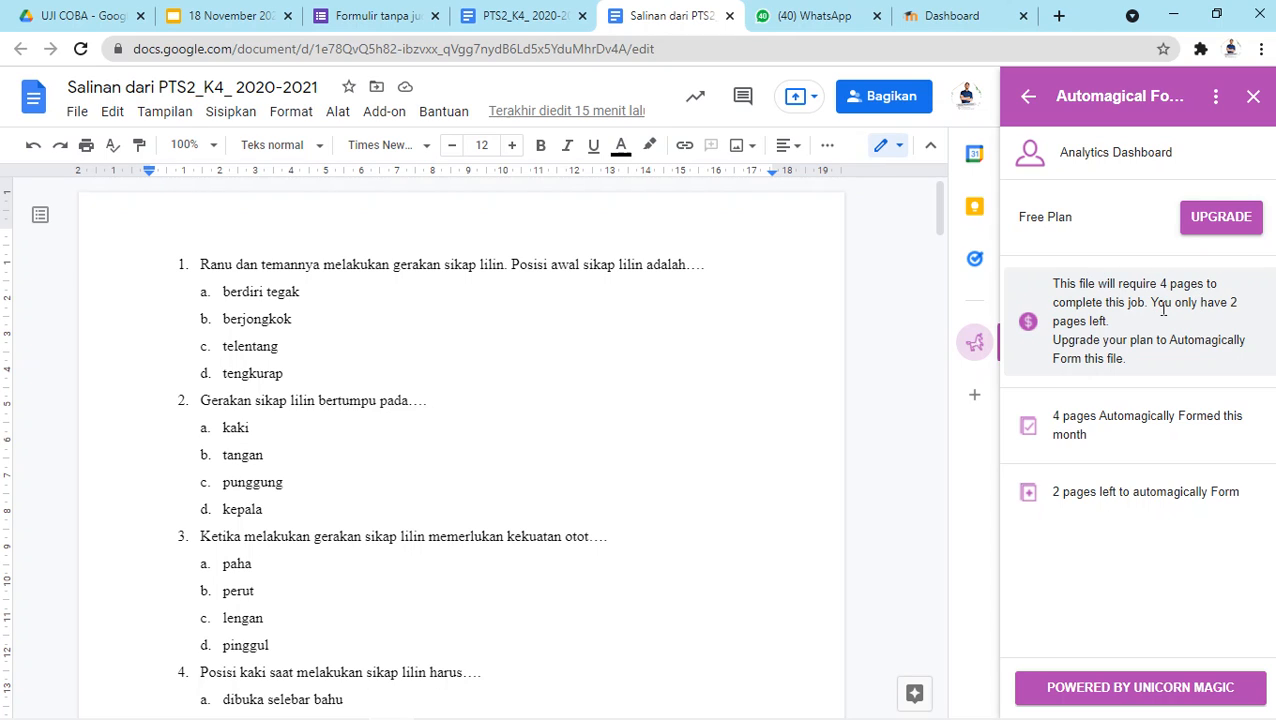
Delete questions 15 through 25 so that the document ends after the options of question 14.
{"action": "scroll", "coordinate": [741, 575], "scroll_direction": "down", "scroll_amount": 10}
{"action": "scroll", "coordinate": [736, 560], "scroll_direction": "down", "scroll_amount": 20}
{"action": "scroll", "coordinate": [742, 550], "scroll_direction": "up", "scroll_amount": 20}
{"action": "scroll", "coordinate": [744, 543], "scroll_direction": "up", "scroll_amount": 20}
{"action": "scroll", "coordinate": [744, 542], "scroll_direction": "down", "scroll_amount": 15}
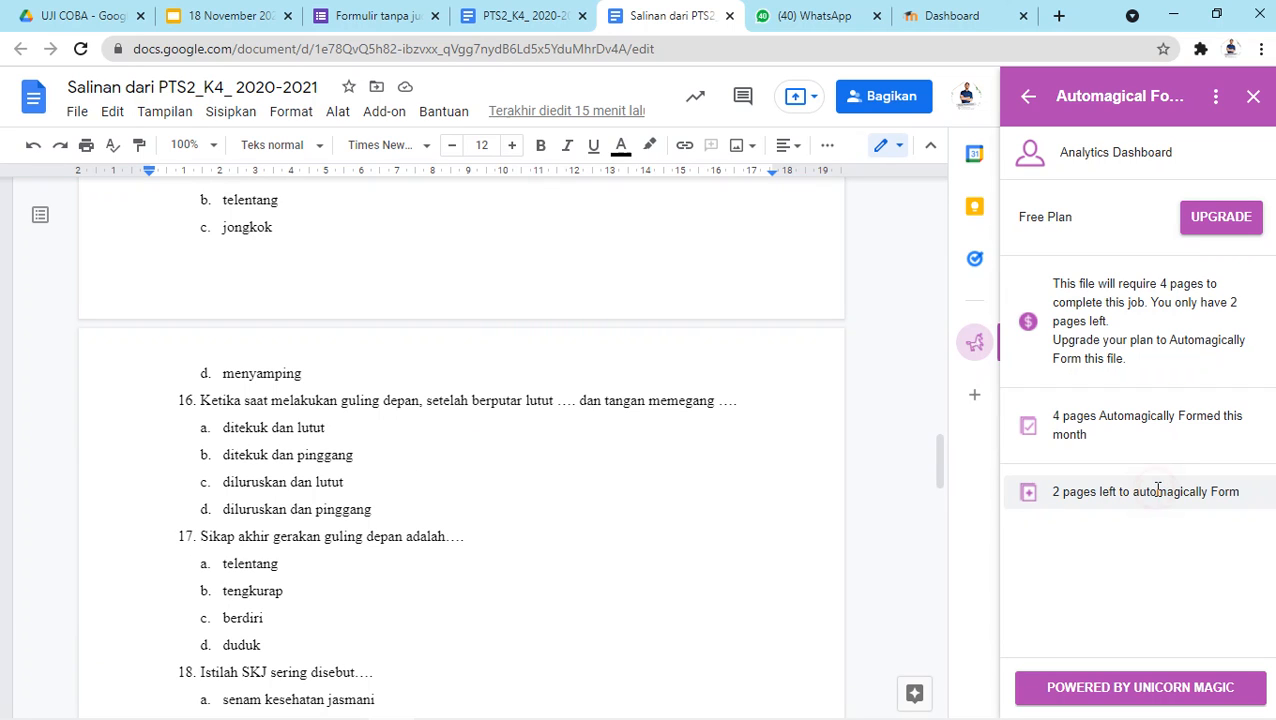
{"action": "scroll", "coordinate": [850, 500], "scroll_direction": "down", "scroll_amount": 20}
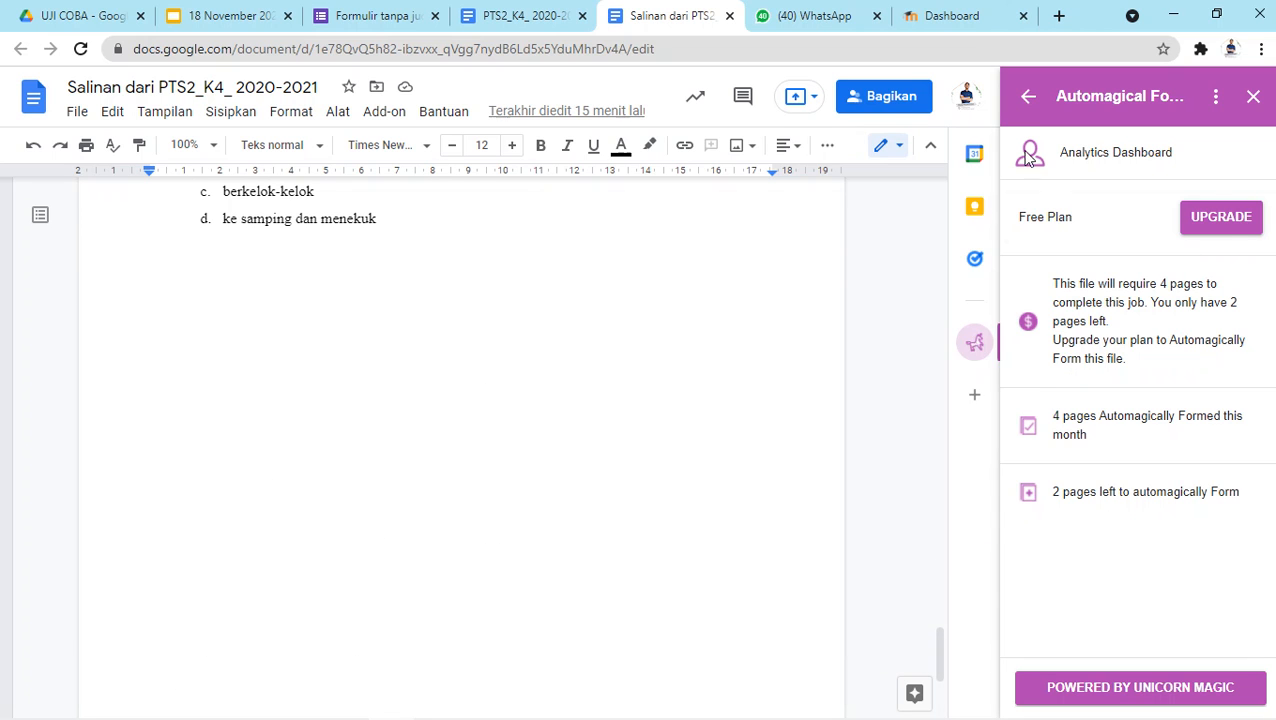
{"action": "scroll", "coordinate": [379, 433], "scroll_direction": "up", "scroll_amount": 5}
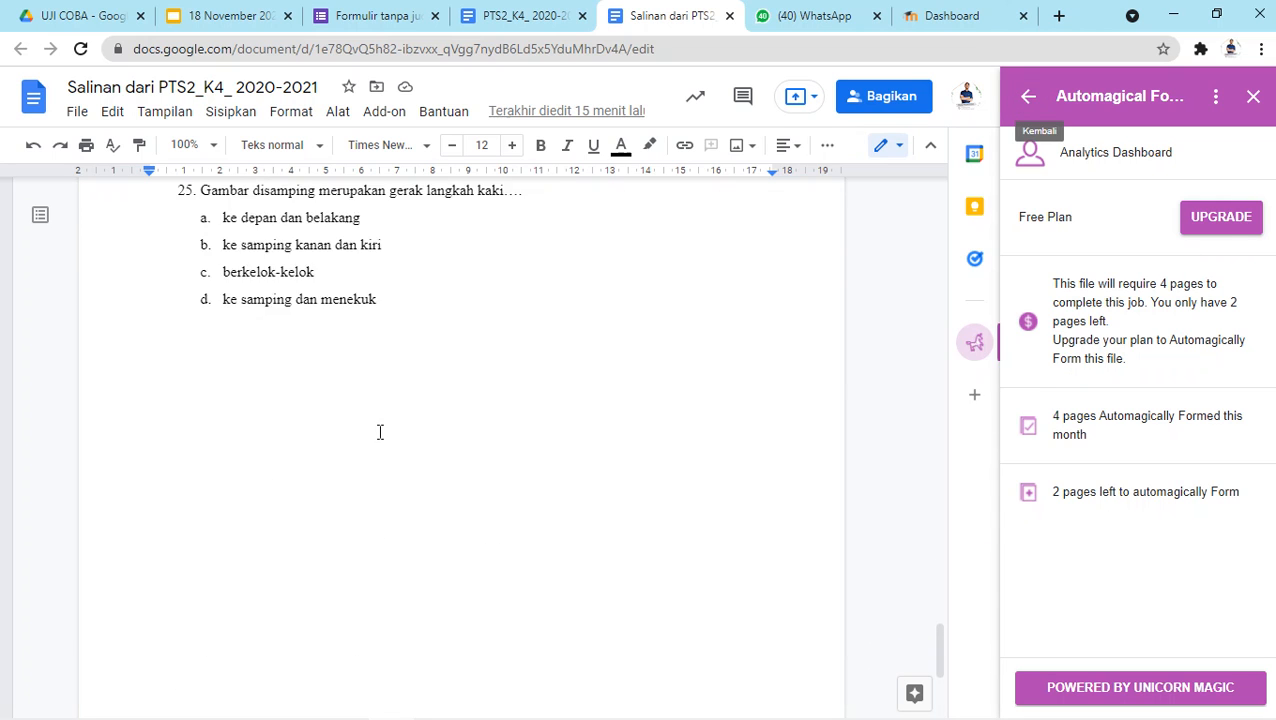
{"action": "scroll", "coordinate": [381, 432], "scroll_direction": "down", "scroll_amount": 4}
{"action": "scroll", "coordinate": [390, 430], "scroll_direction": "up", "scroll_amount": 1}
{"action": "left_click_drag", "start_coordinate": [398, 410], "coordinate": [140, 595]}
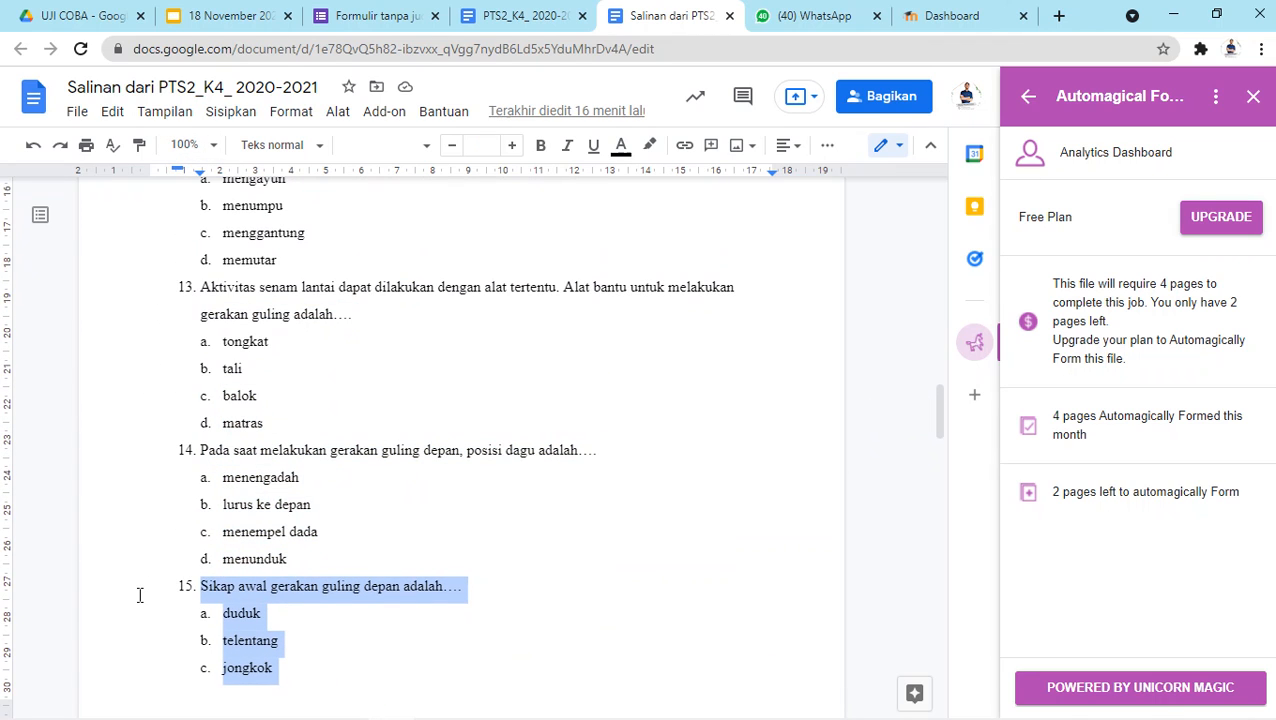
{"action": "key", "text": "BackSpace"}
{"action": "key", "text": "BackSpace"}
{"action": "key", "text": "BackSpace"}
{"action": "key", "text": "BackSpace"}
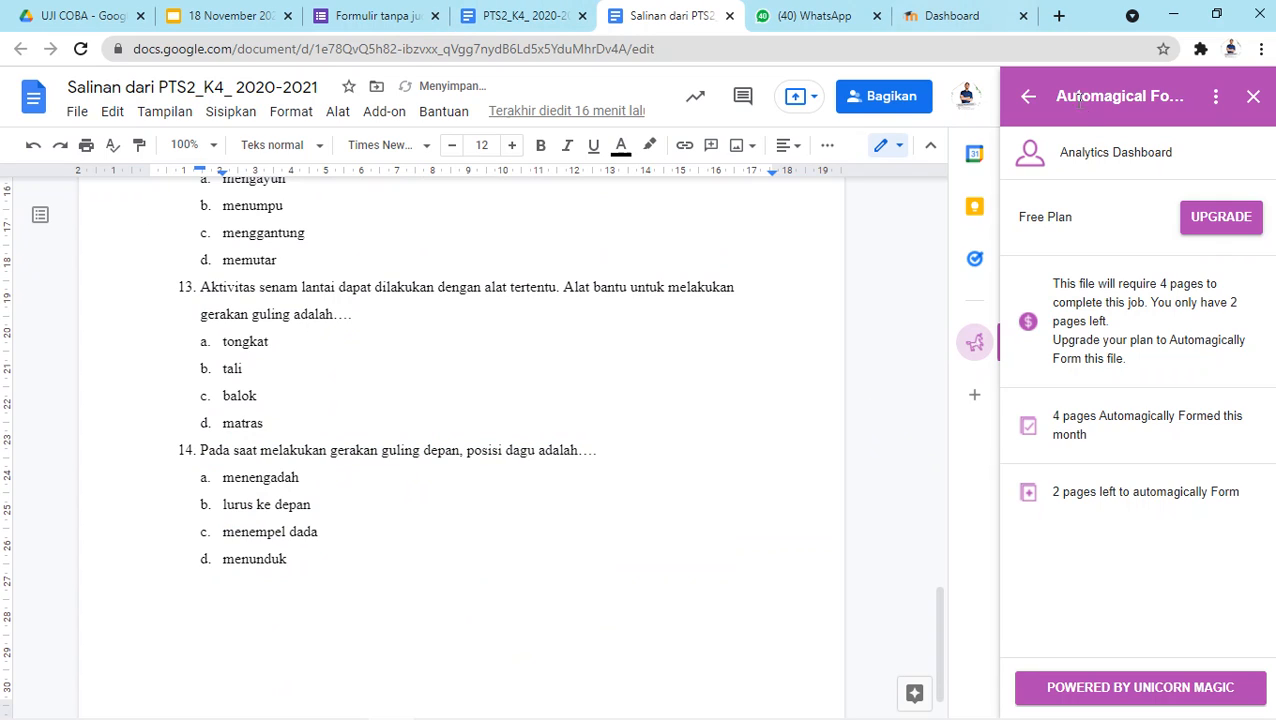
Reopen Automagical Forms, automatically detect the questions in the shortened document and create a Google Form with all of them.
{"action": "left_click", "coordinate": [1255, 95]}
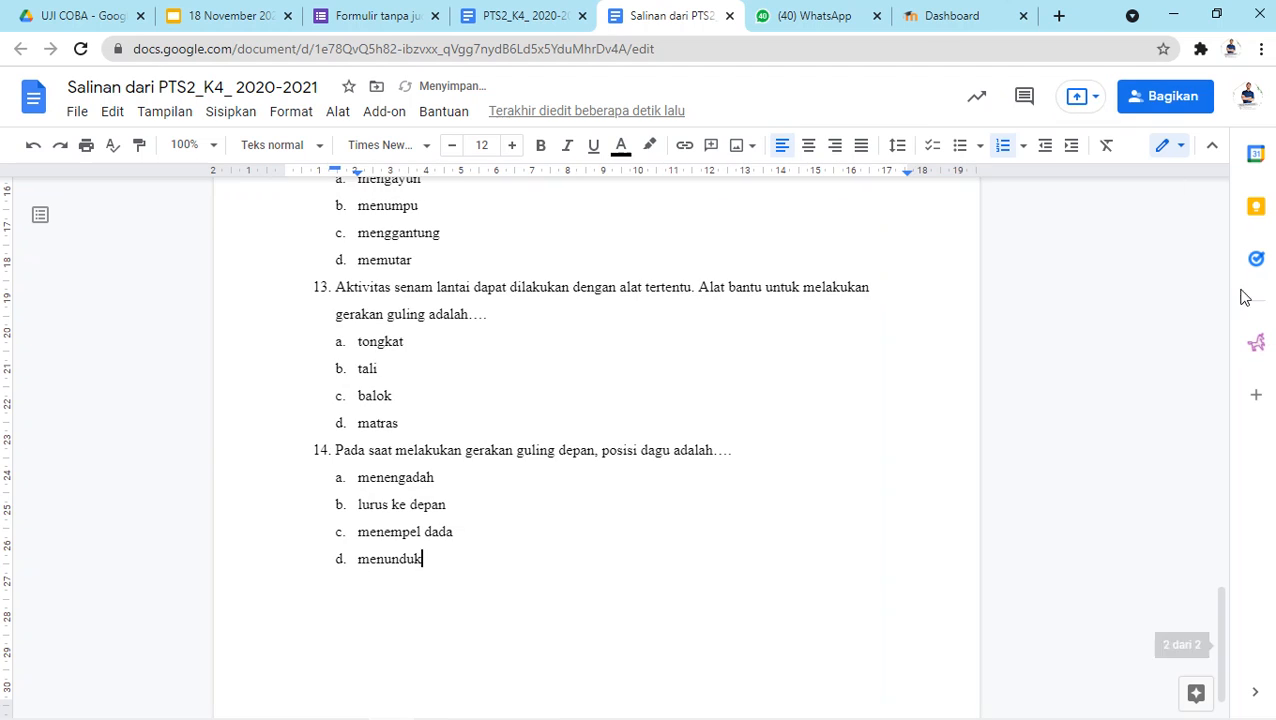
{"action": "left_click", "coordinate": [1256, 344]}
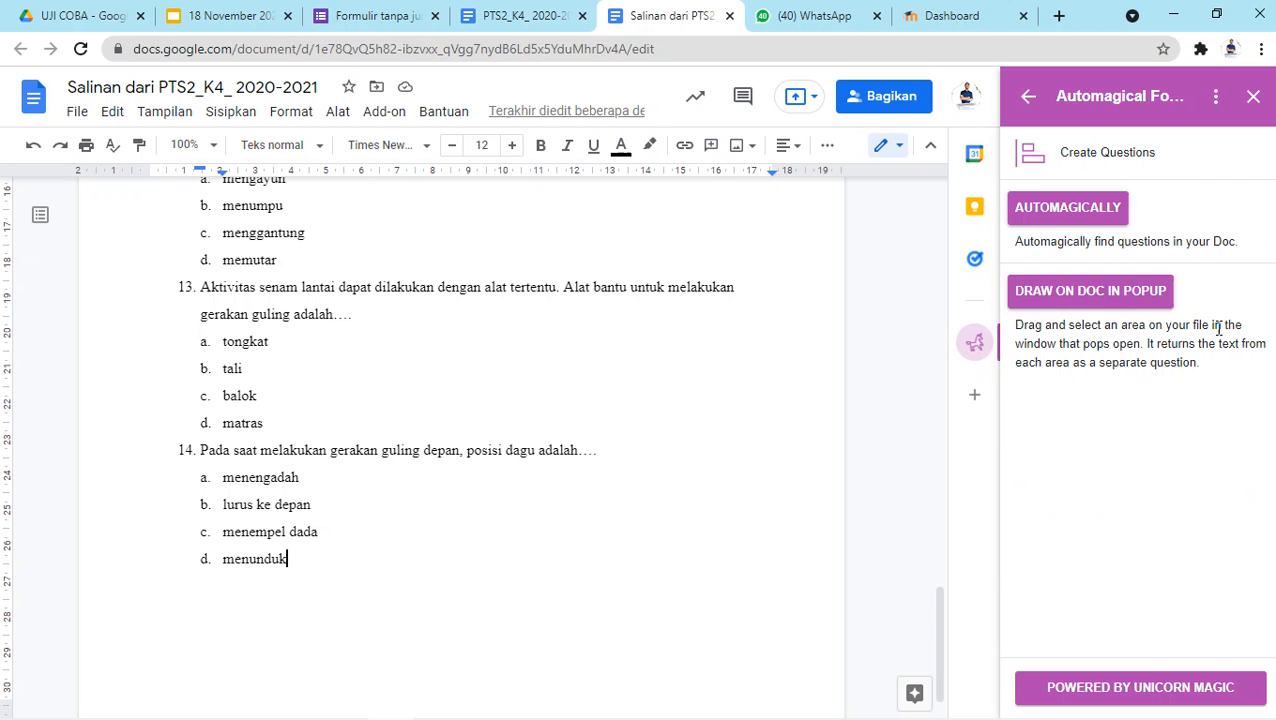
{"action": "left_click", "coordinate": [1066, 212]}
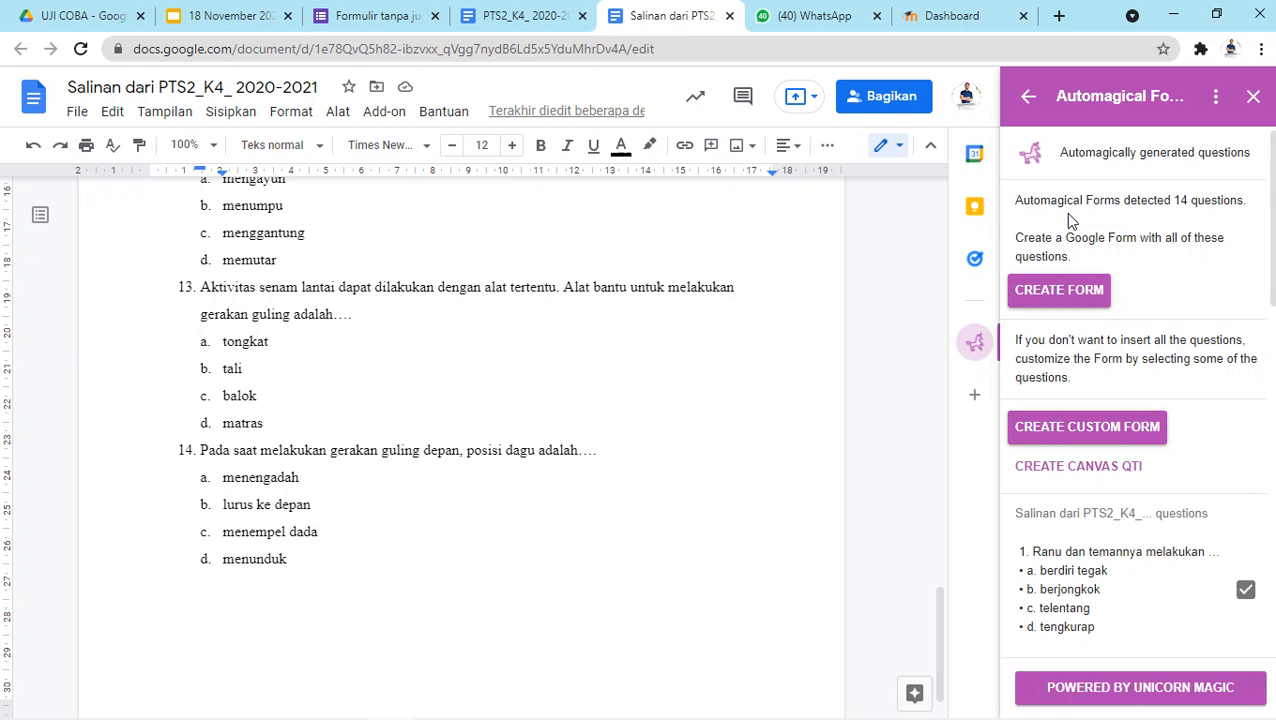
{"action": "left_click", "coordinate": [1098, 290]}
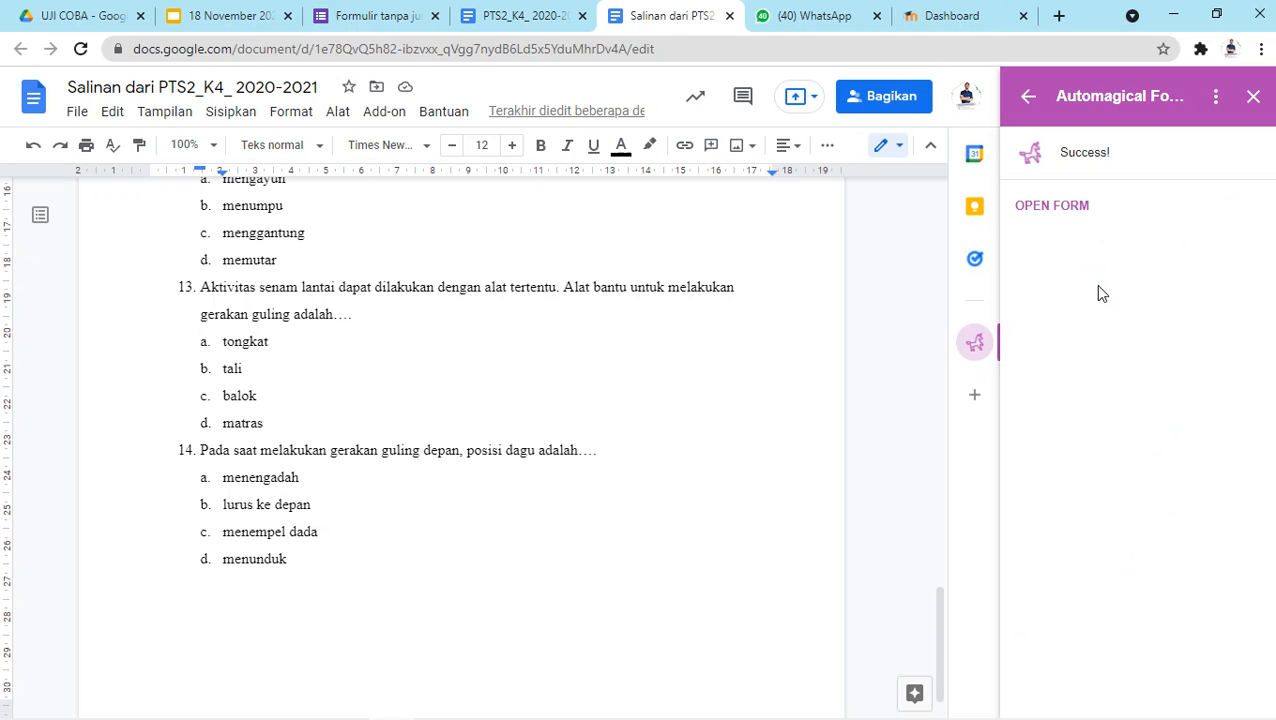
Open the generated Google Form and review its first questions and answer options.
{"action": "left_click", "coordinate": [1061, 203]}
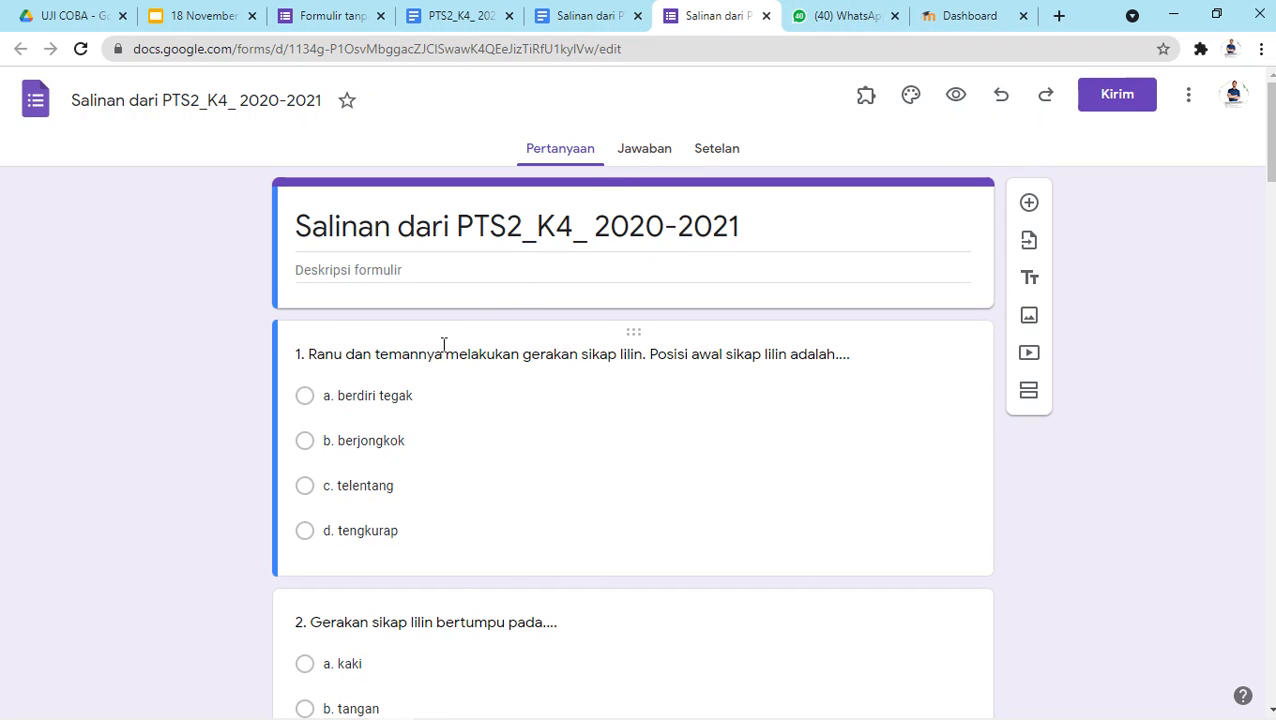
{"action": "scroll", "coordinate": [444, 344], "scroll_direction": "down", "scroll_amount": 2}
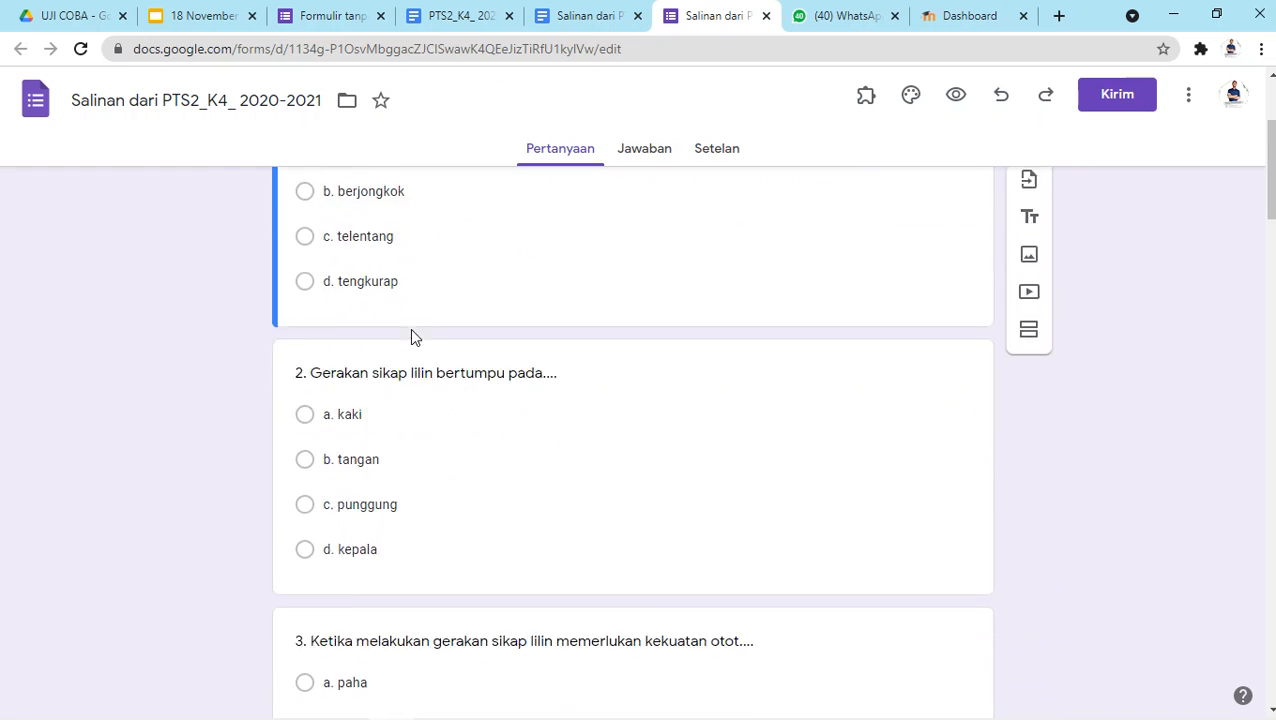
{"action": "scroll", "coordinate": [412, 330], "scroll_direction": "down", "scroll_amount": 2}
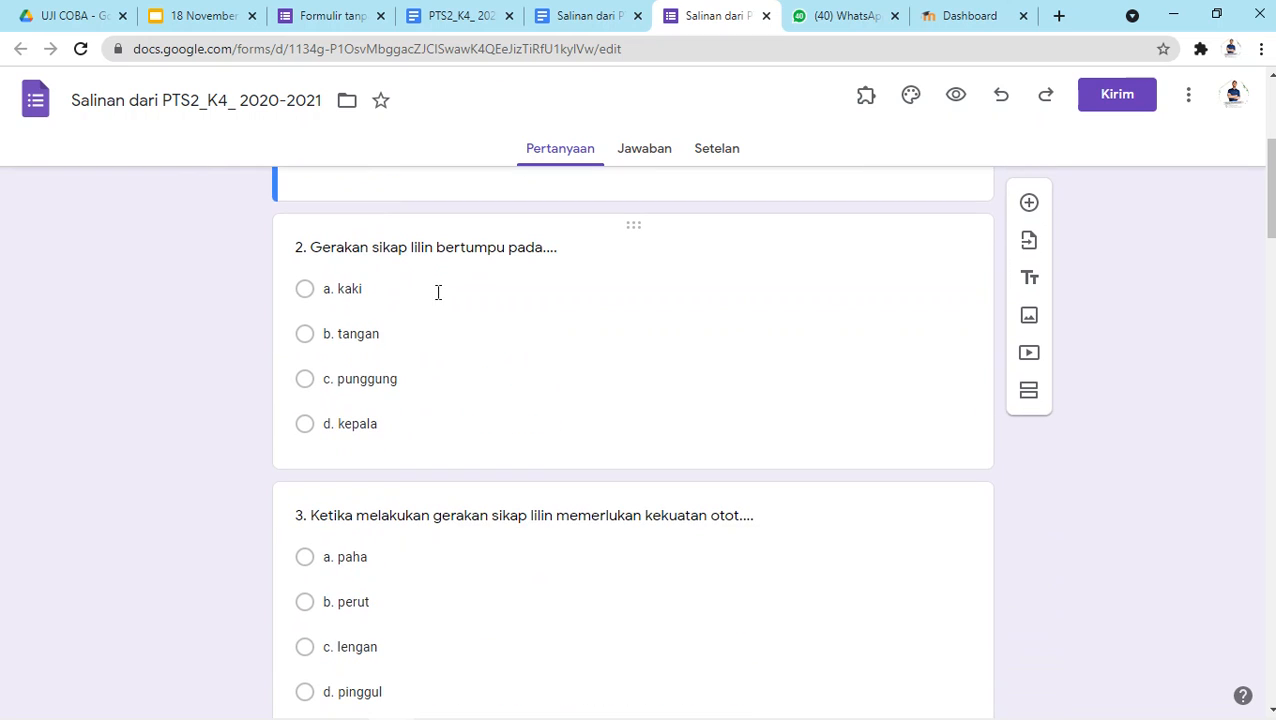
Find question 8, about the centre of support in sikap kayang, and add a new option directly below its first option.
{"action": "scroll", "coordinate": [440, 298], "scroll_direction": "down", "scroll_amount": 3}
{"action": "scroll", "coordinate": [444, 304], "scroll_direction": "down", "scroll_amount": 12}
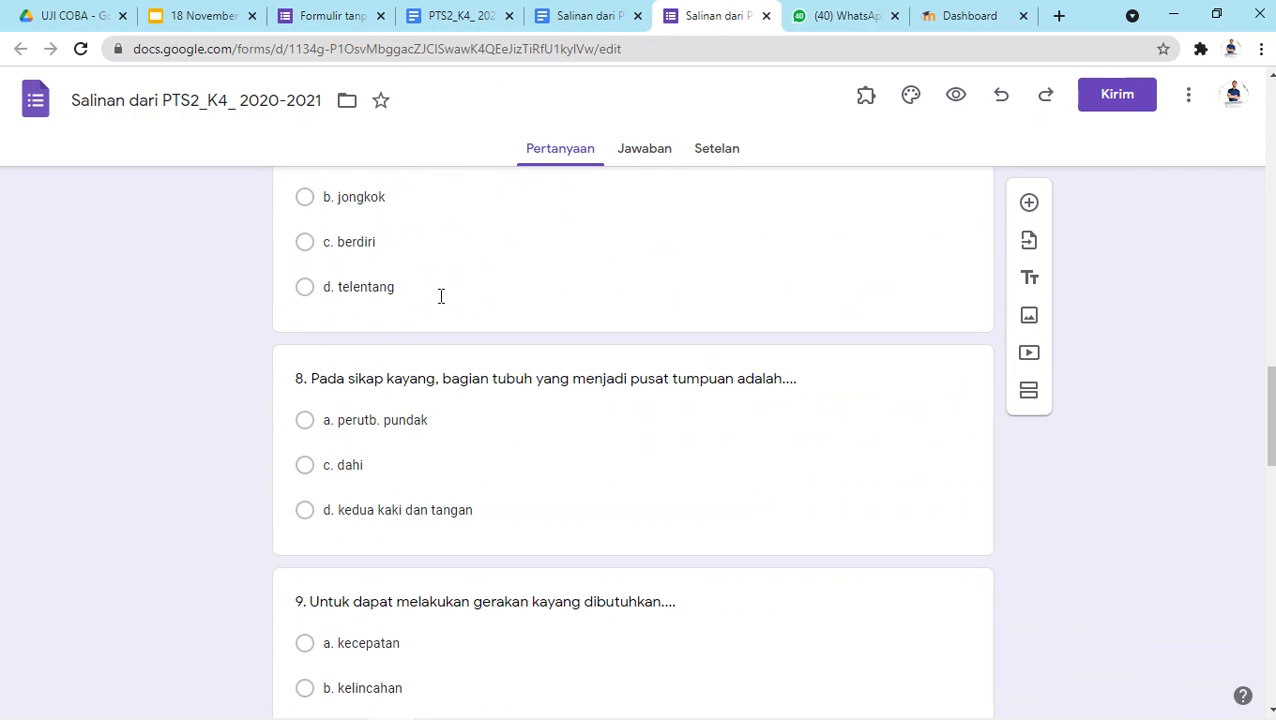
{"action": "scroll", "coordinate": [440, 296], "scroll_direction": "down", "scroll_amount": 3}
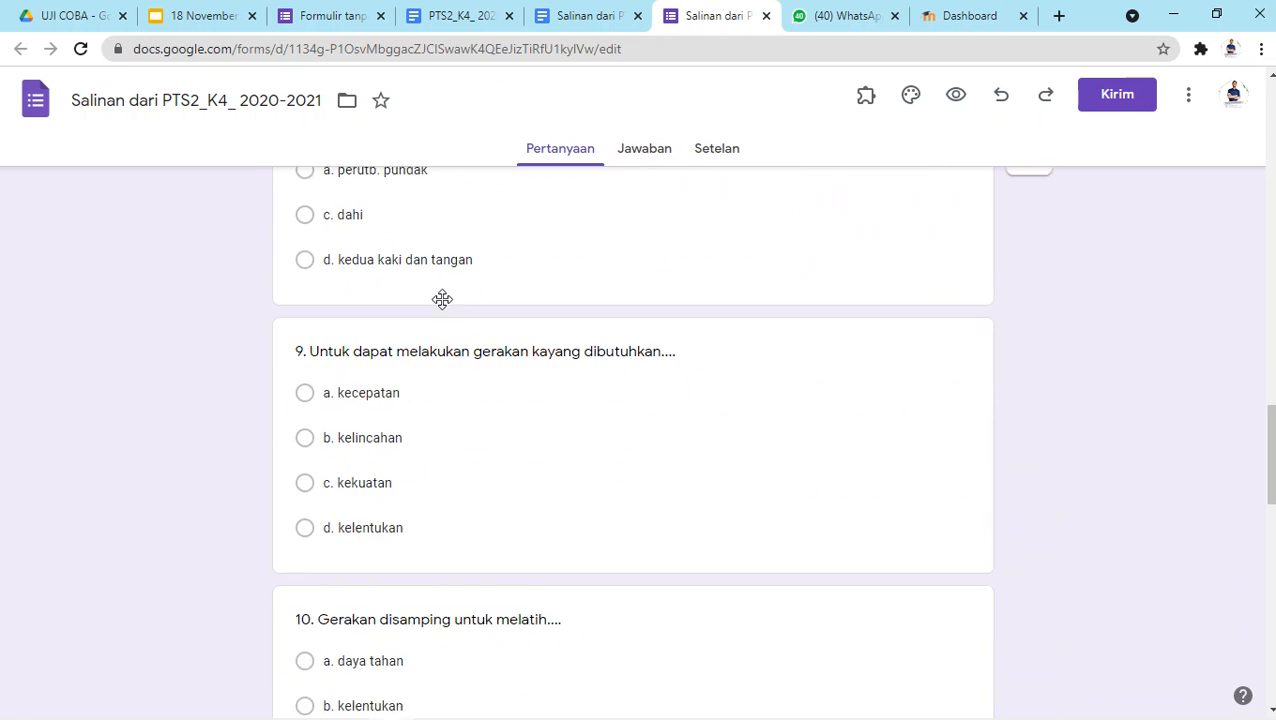
{"action": "scroll", "coordinate": [442, 298], "scroll_direction": "up", "scroll_amount": 3}
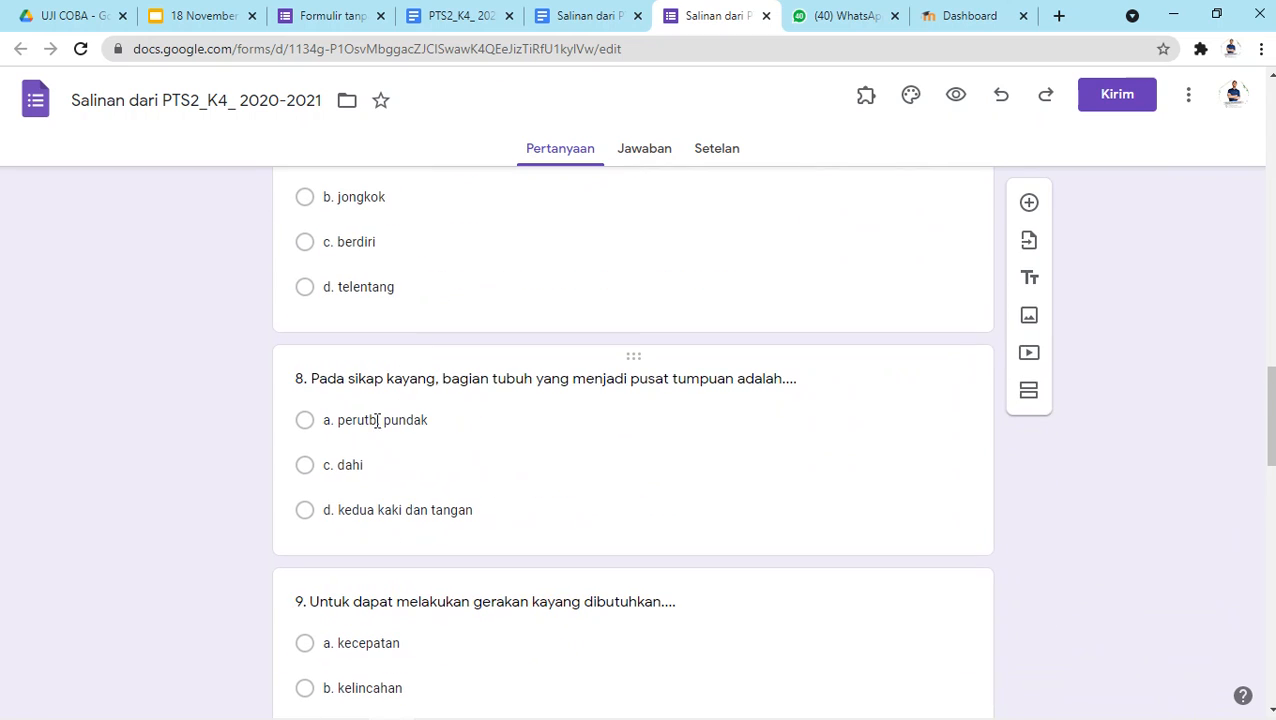
{"action": "left_click", "coordinate": [377, 421]}
{"action": "left_click", "coordinate": [372, 448]}
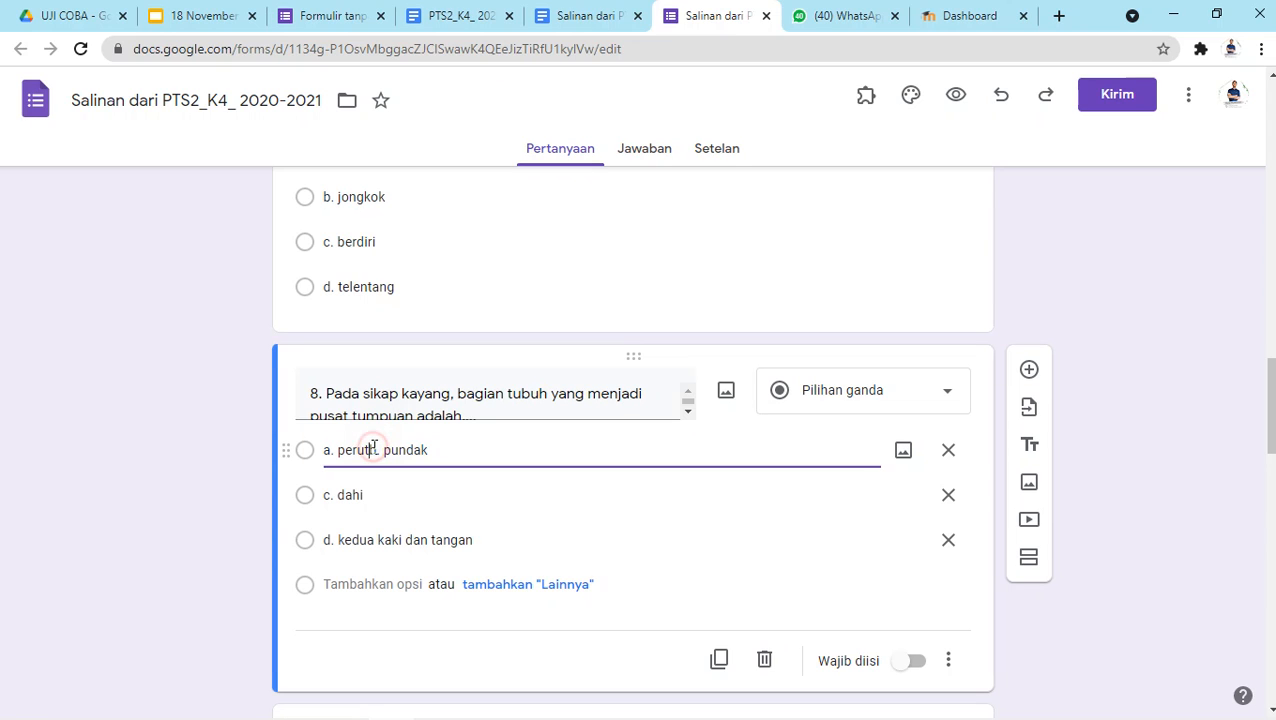
{"action": "key", "text": "Return"}
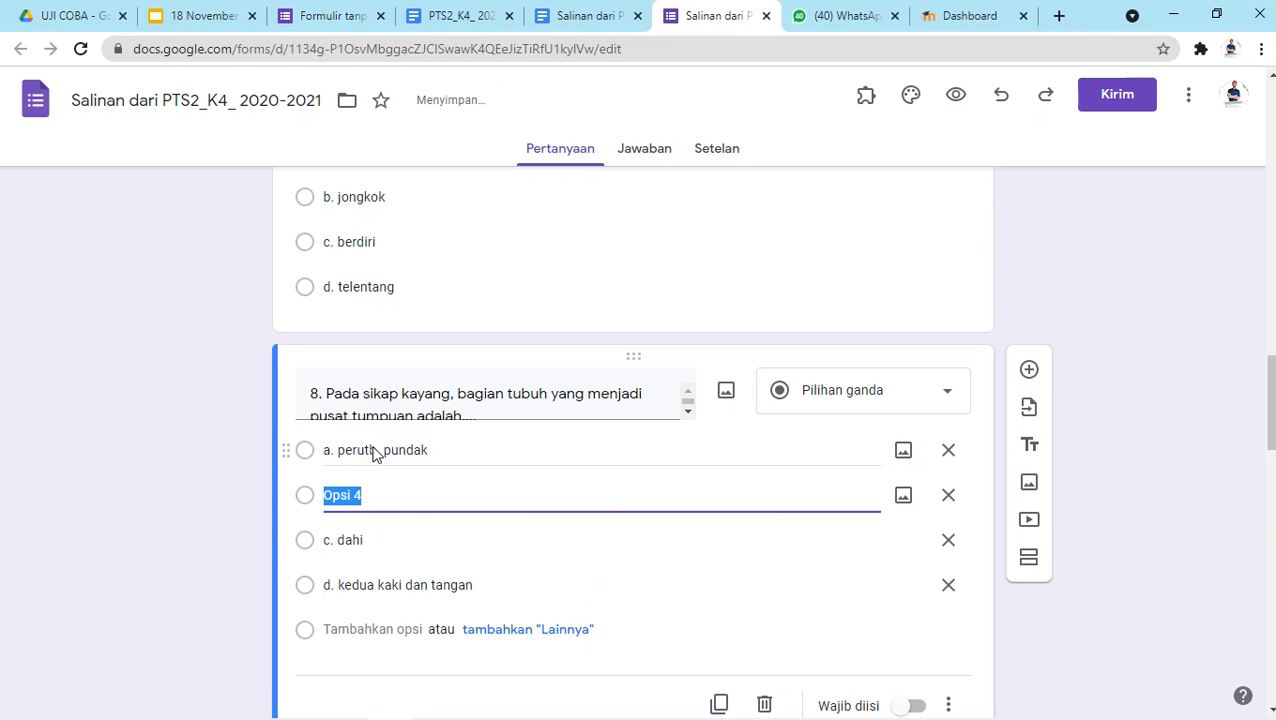
Shorten the first option of question 8 to "a. perut" and set the new second option to "b. pundak".
{"action": "left_click", "coordinate": [495, 452]}
{"action": "left_click", "coordinate": [495, 452]}
{"action": "key", "text": "shift+Left"}
{"action": "key", "text": "shift+Left"}
{"action": "key", "text": "shift+Left"}
{"action": "key", "text": "shift+Left"}
{"action": "key", "text": "shift+Left"}
{"action": "key", "text": "shift+Left"}
{"action": "key", "text": "shift+Left"}
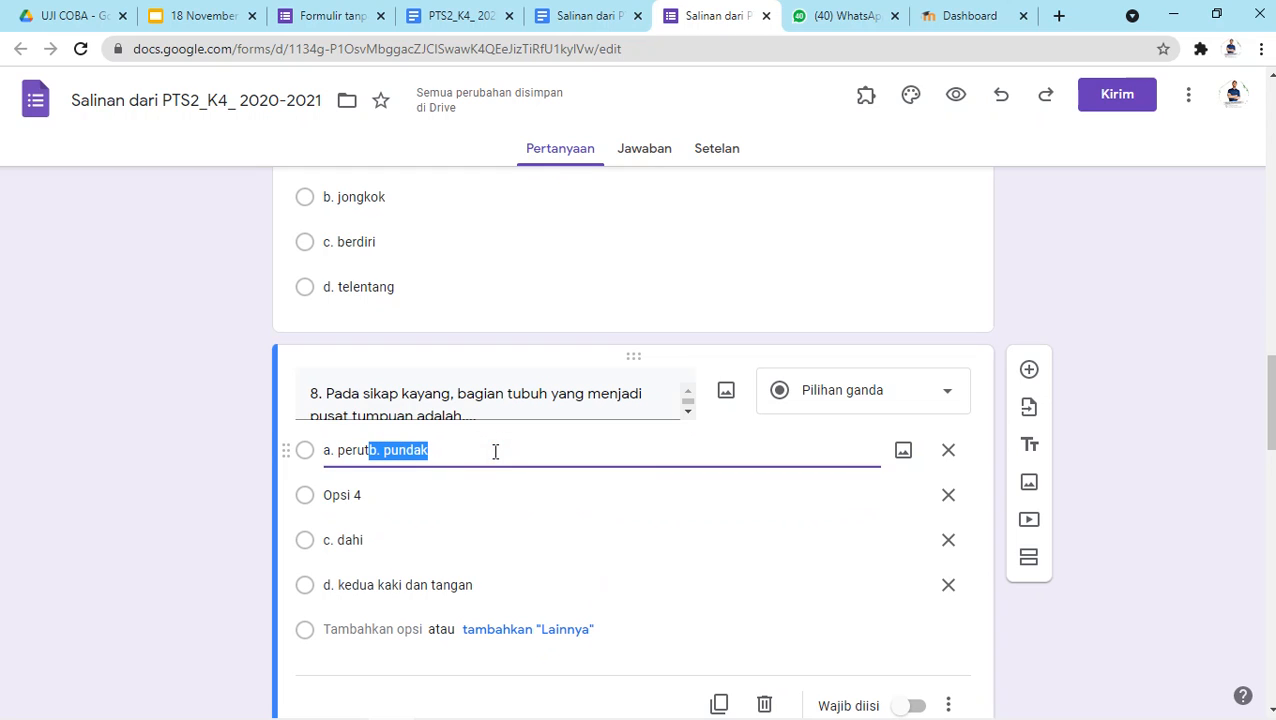
{"action": "key", "text": "BackSpace"}
{"action": "key", "text": "Tab"}
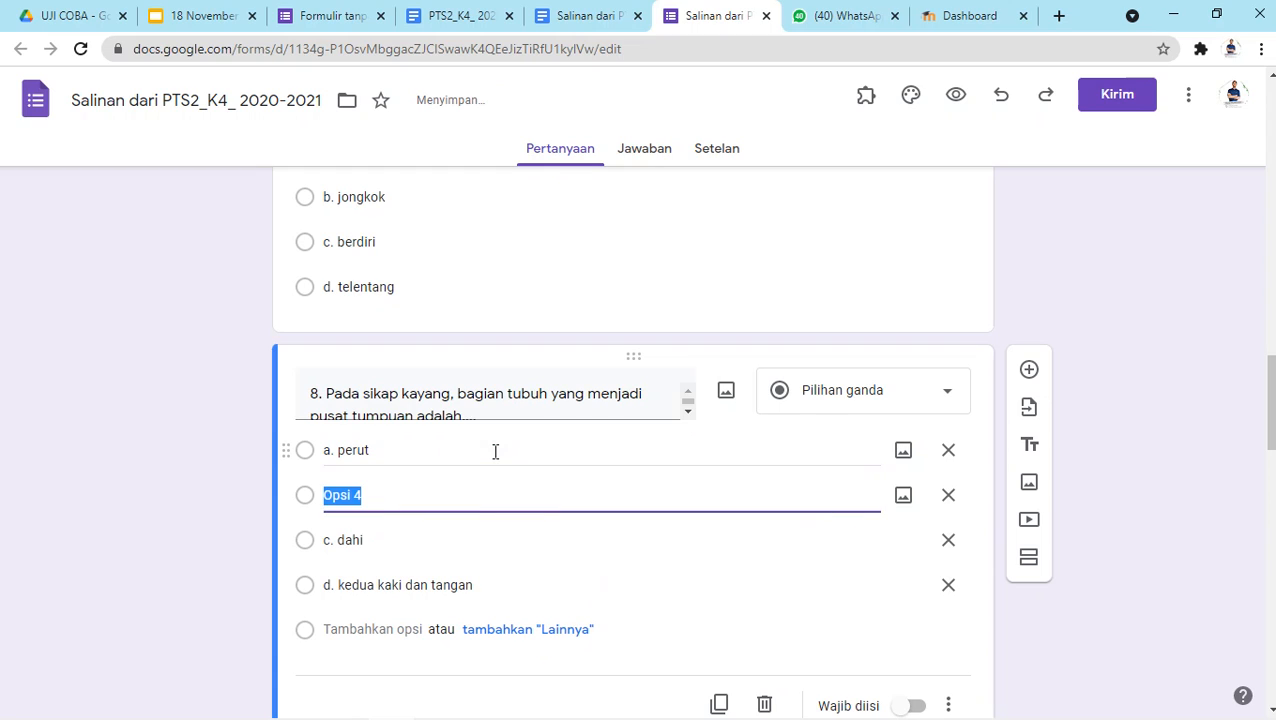
{"action": "type", "text": "b. pundak"}
{"action": "left_click", "coordinate": [1204, 352]}
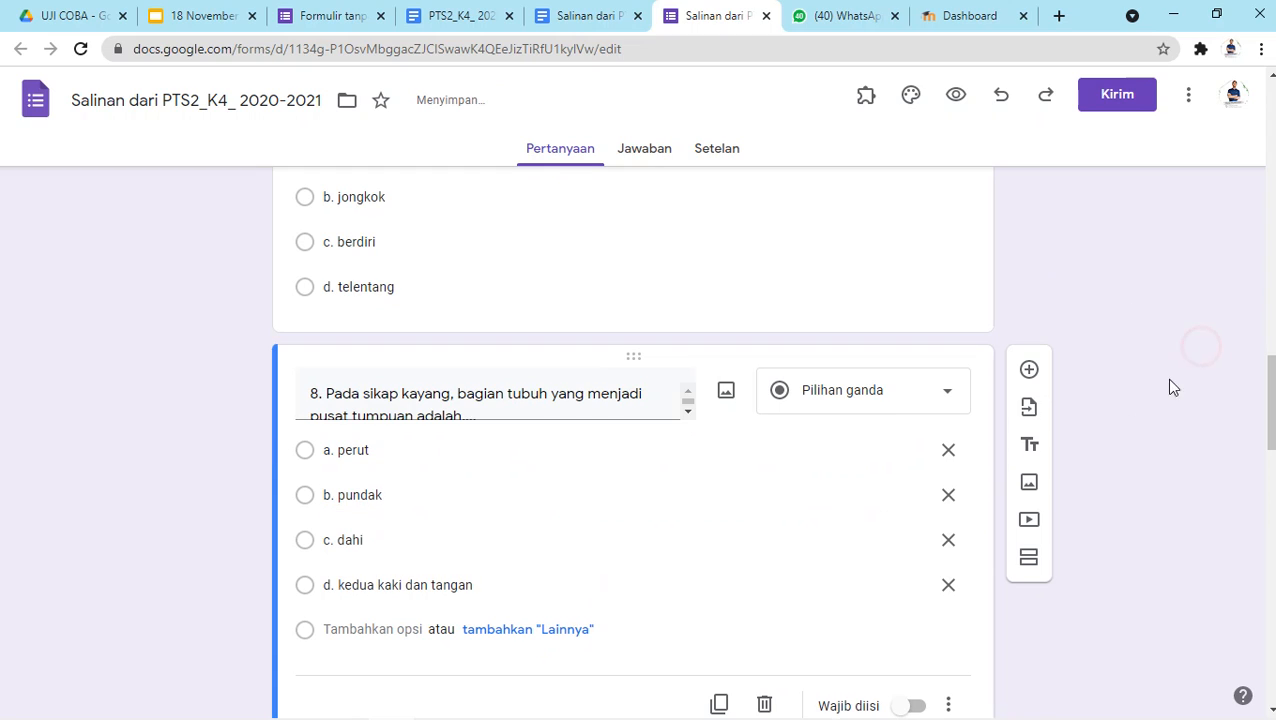
Check the remaining questions down to question 14, and select the one beginning "Gambar disamping adalah variasi dan kombinasi gerak" for editing.
{"action": "scroll", "coordinate": [1108, 452], "scroll_direction": "down", "scroll_amount": 15}
{"action": "scroll", "coordinate": [1109, 500], "scroll_direction": "down", "scroll_amount": 3}
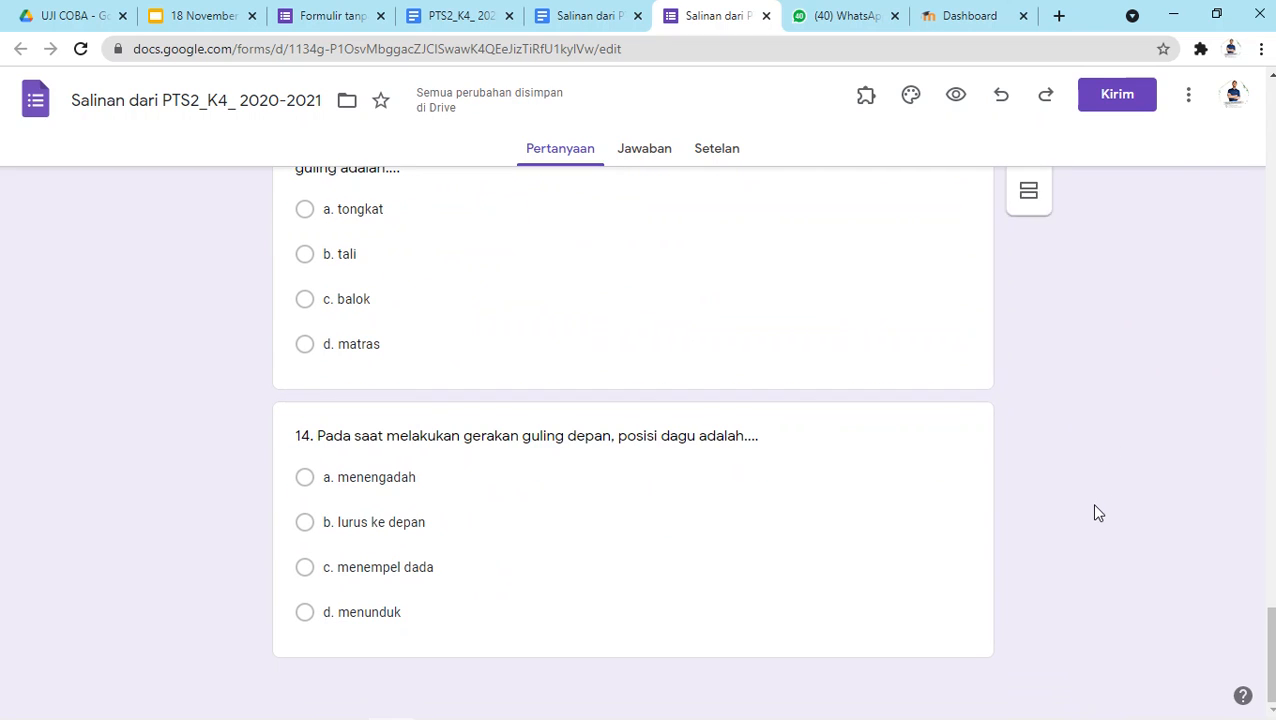
{"action": "scroll", "coordinate": [487, 400], "scroll_direction": "up", "scroll_amount": 3}
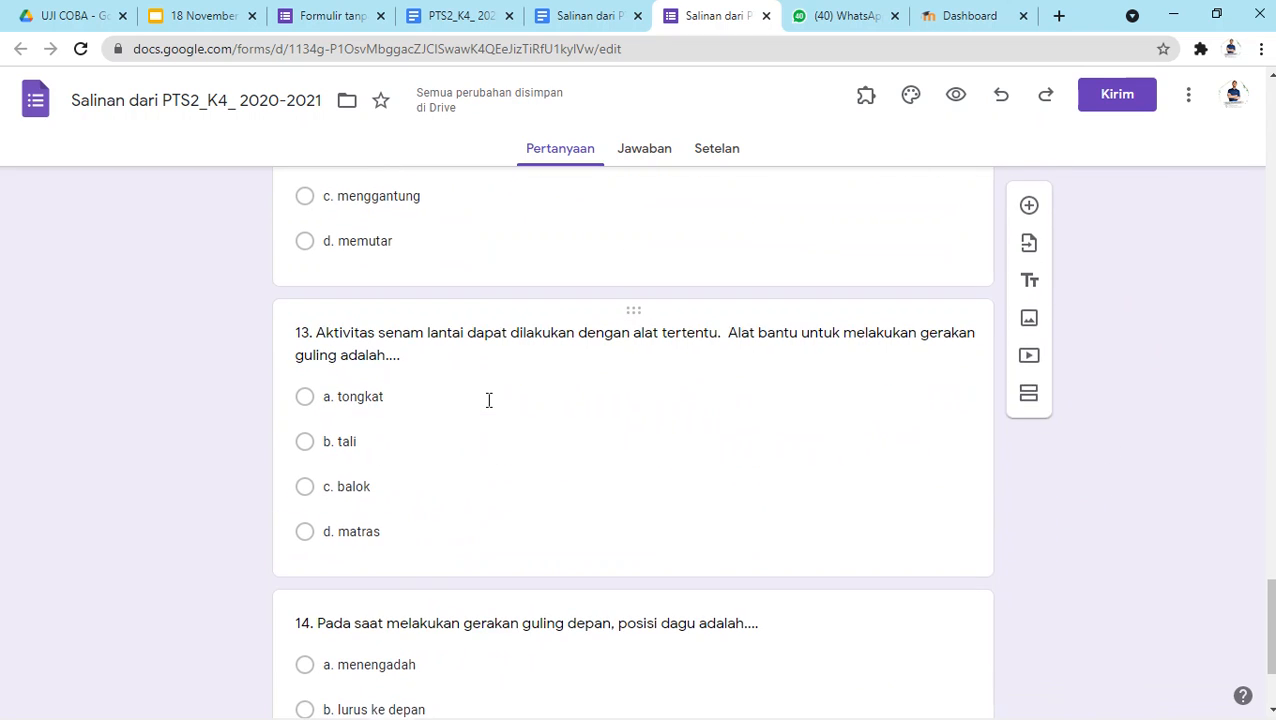
{"action": "scroll", "coordinate": [487, 400], "scroll_direction": "up", "scroll_amount": 3}
{"action": "scroll", "coordinate": [487, 402], "scroll_direction": "up", "scroll_amount": 1}
{"action": "left_click", "coordinate": [459, 335]}
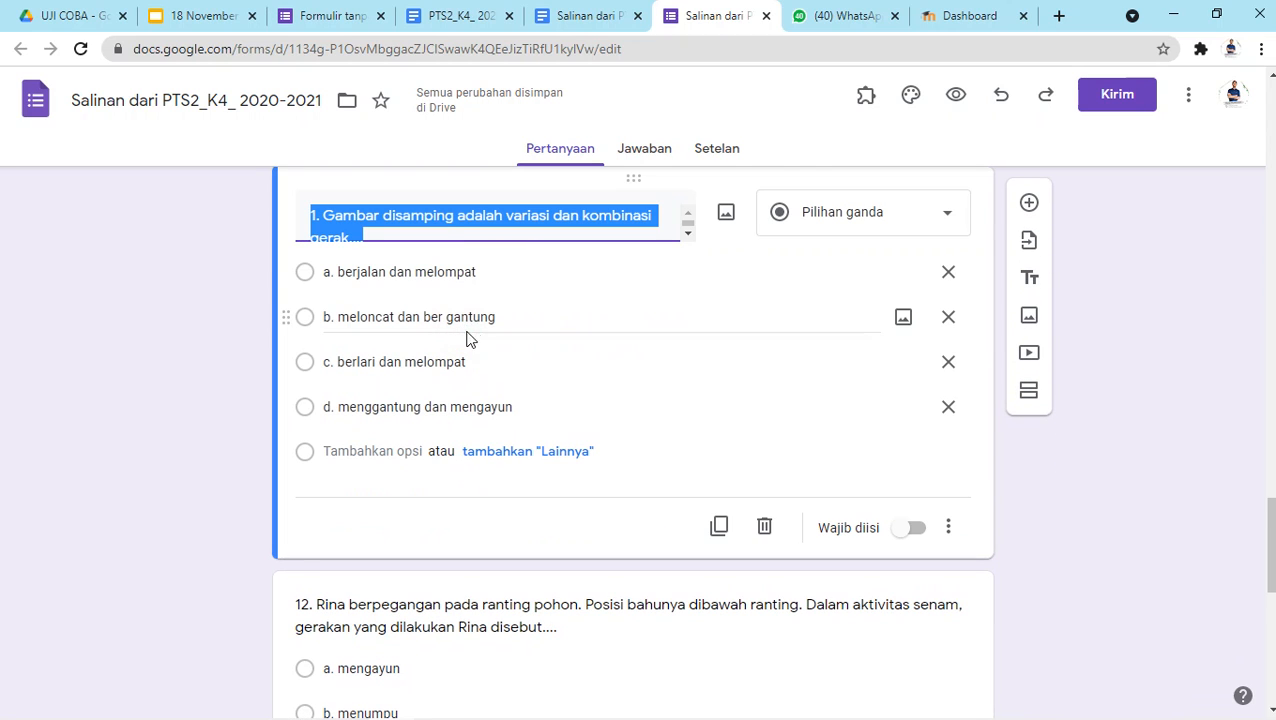
{"action": "left_click", "coordinate": [733, 215]}
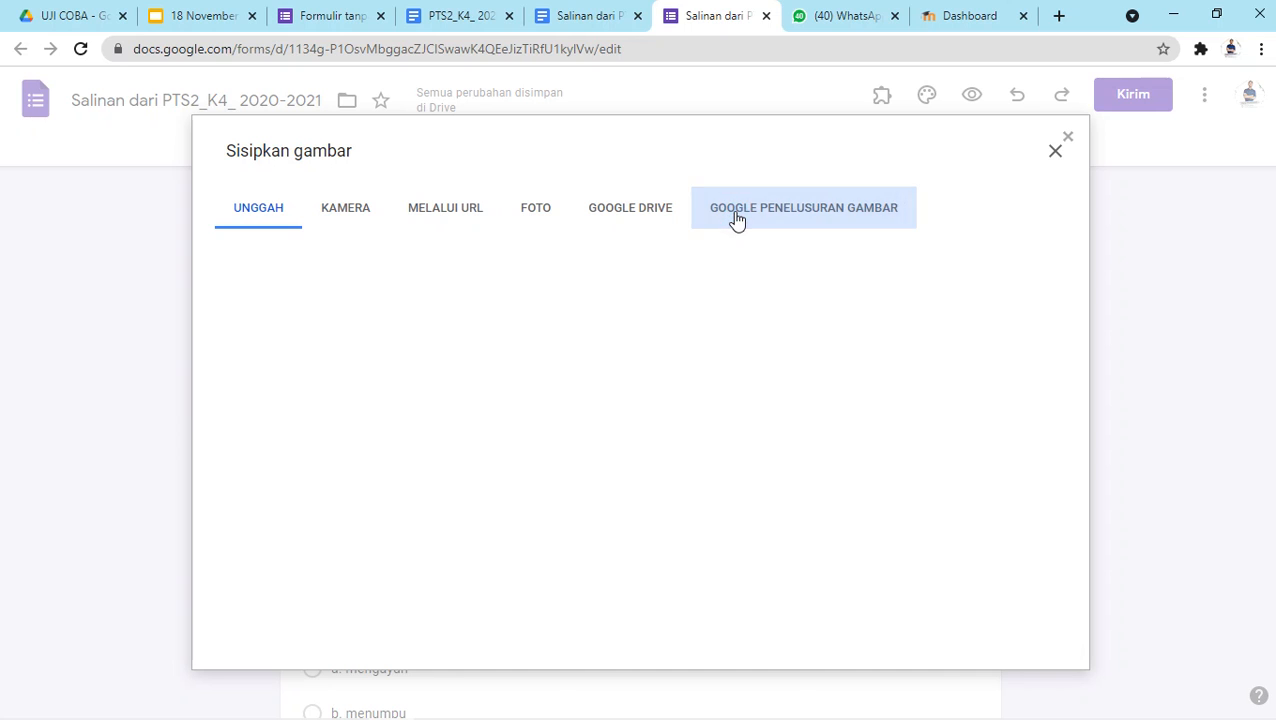
{"action": "left_click_drag", "start_coordinate": [742, 137], "coordinate": [785, 305]}
{"action": "left_click", "coordinate": [738, 150]}
{"action": "left_click", "coordinate": [580, 145]}
{"action": "left_click", "coordinate": [789, 151]}
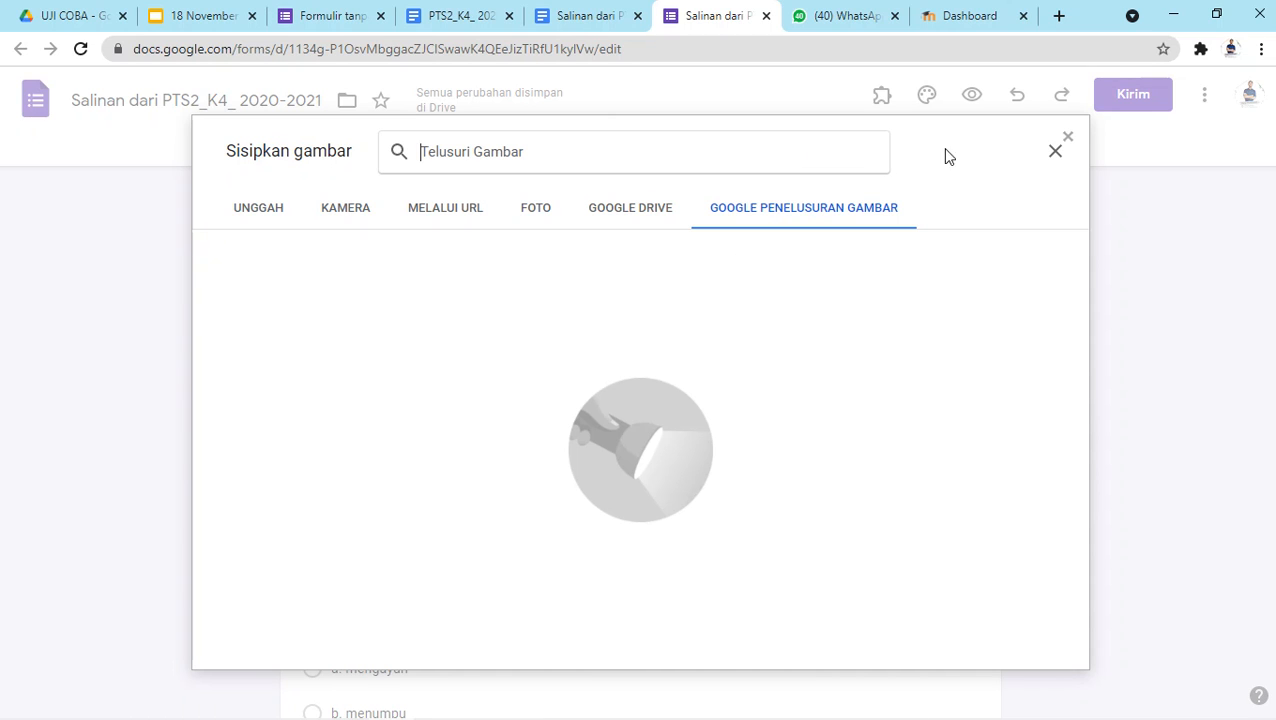
{"action": "left_click_drag", "start_coordinate": [971, 125], "coordinate": [994, 239]}
{"action": "left_click", "coordinate": [812, 162]}
{"action": "left_click", "coordinate": [1056, 150]}
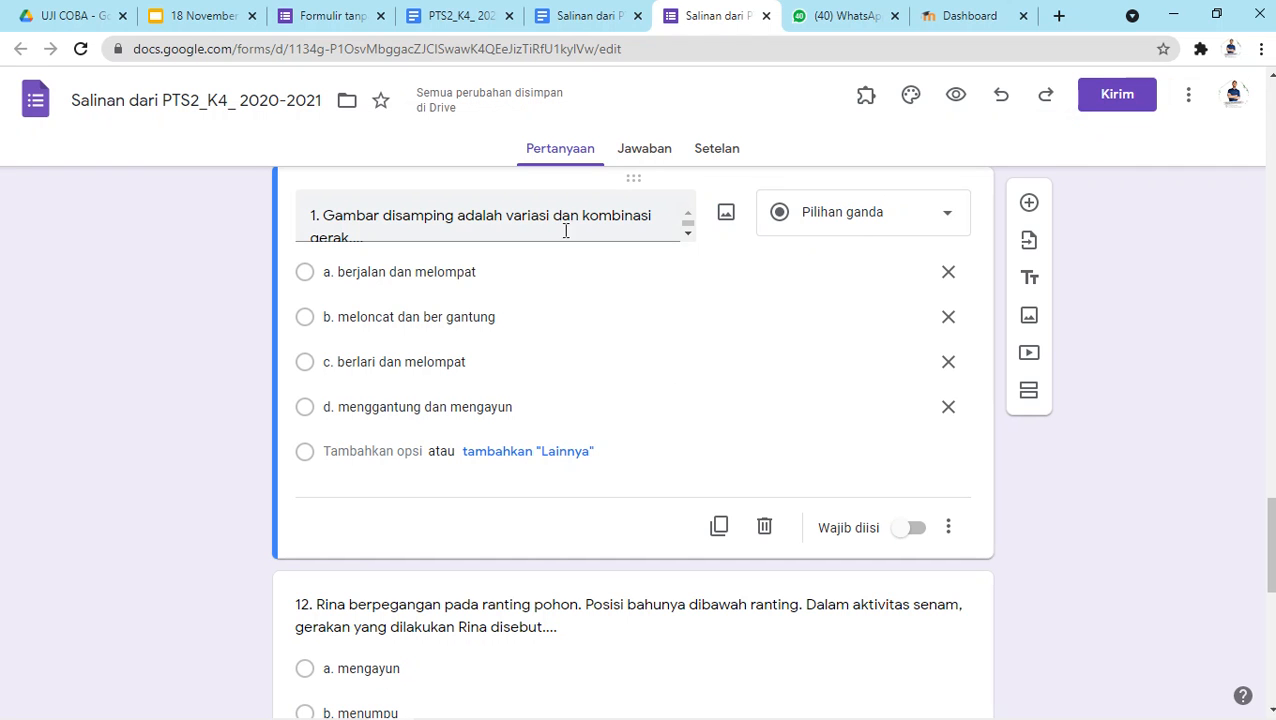
Start inserting an image into the selected question and search Google Images for "lari dan lompat".
{"action": "left_click", "coordinate": [732, 220]}
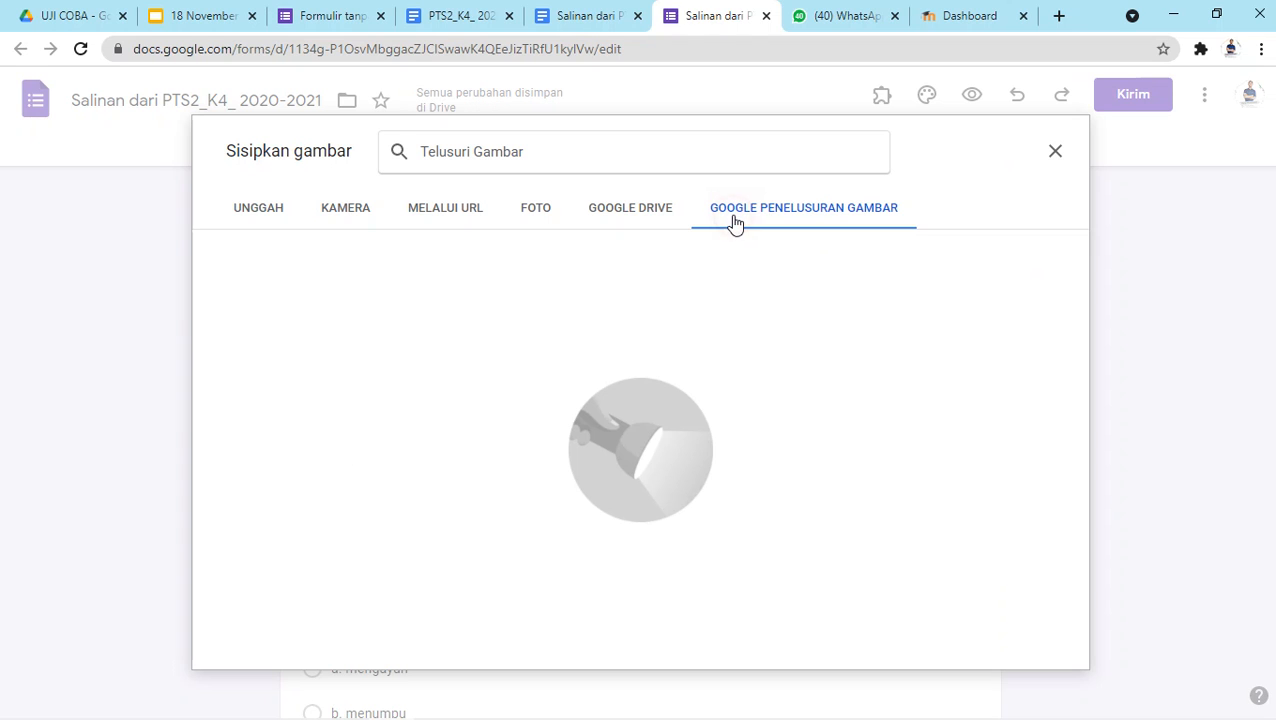
{"action": "left_click", "coordinate": [698, 162]}
{"action": "type", "text": "lom"}
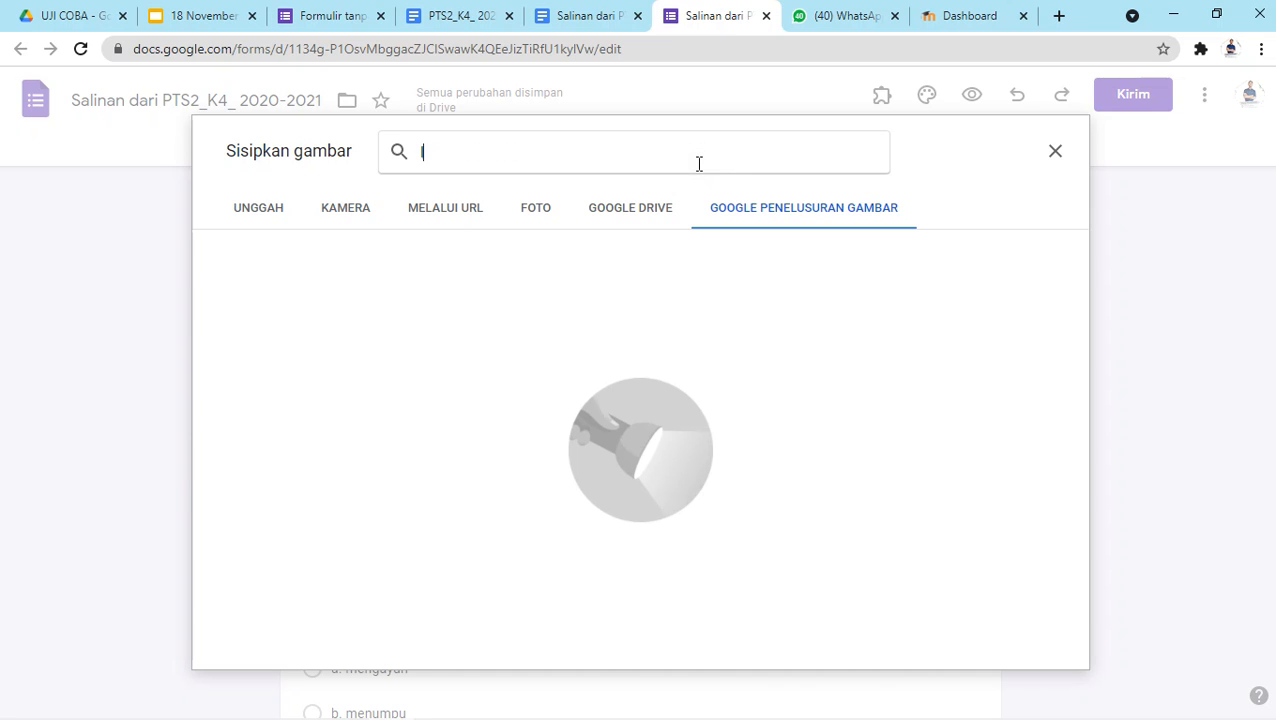
{"action": "type", "text": "pat"}
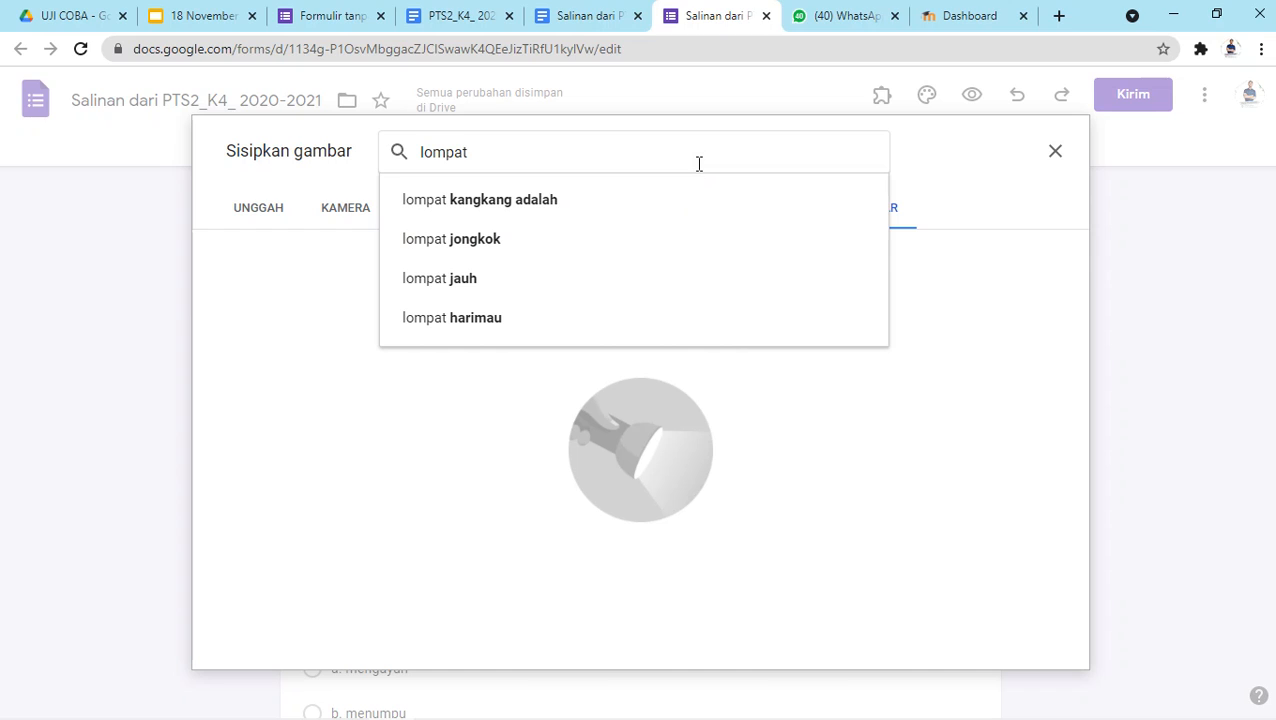
{"action": "key", "text": "Down"}
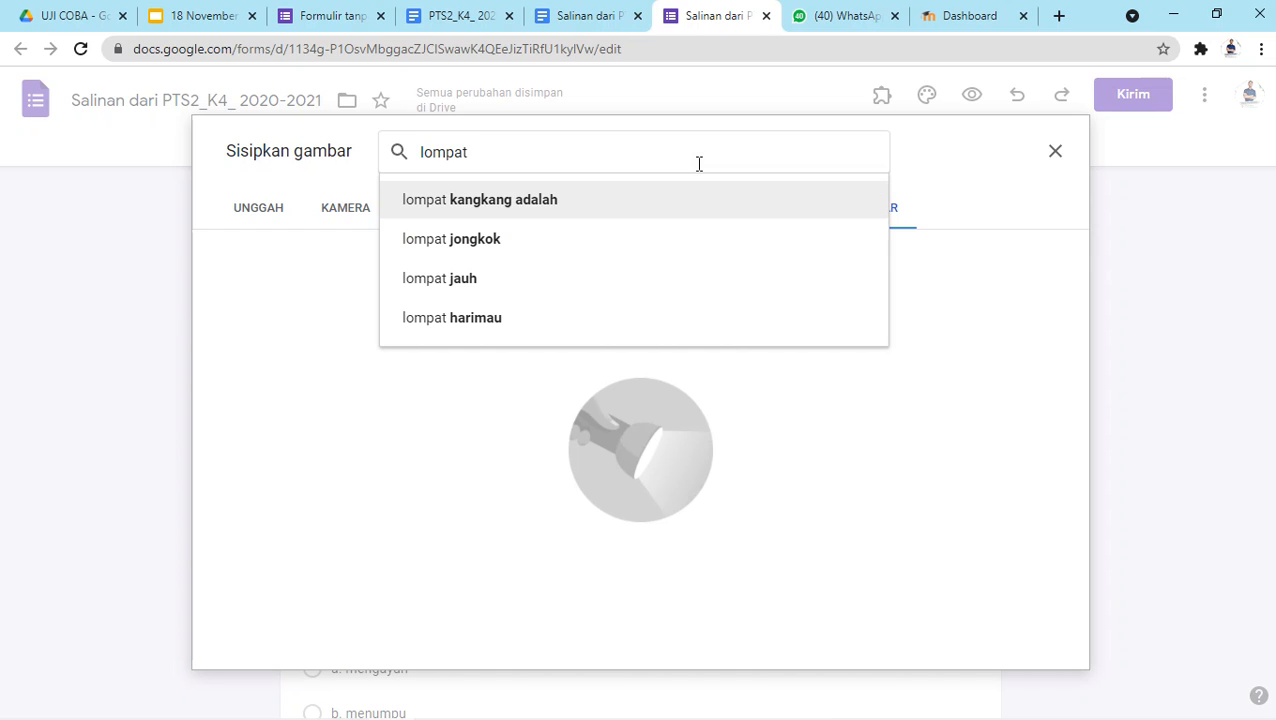
{"action": "key", "text": "Up"}
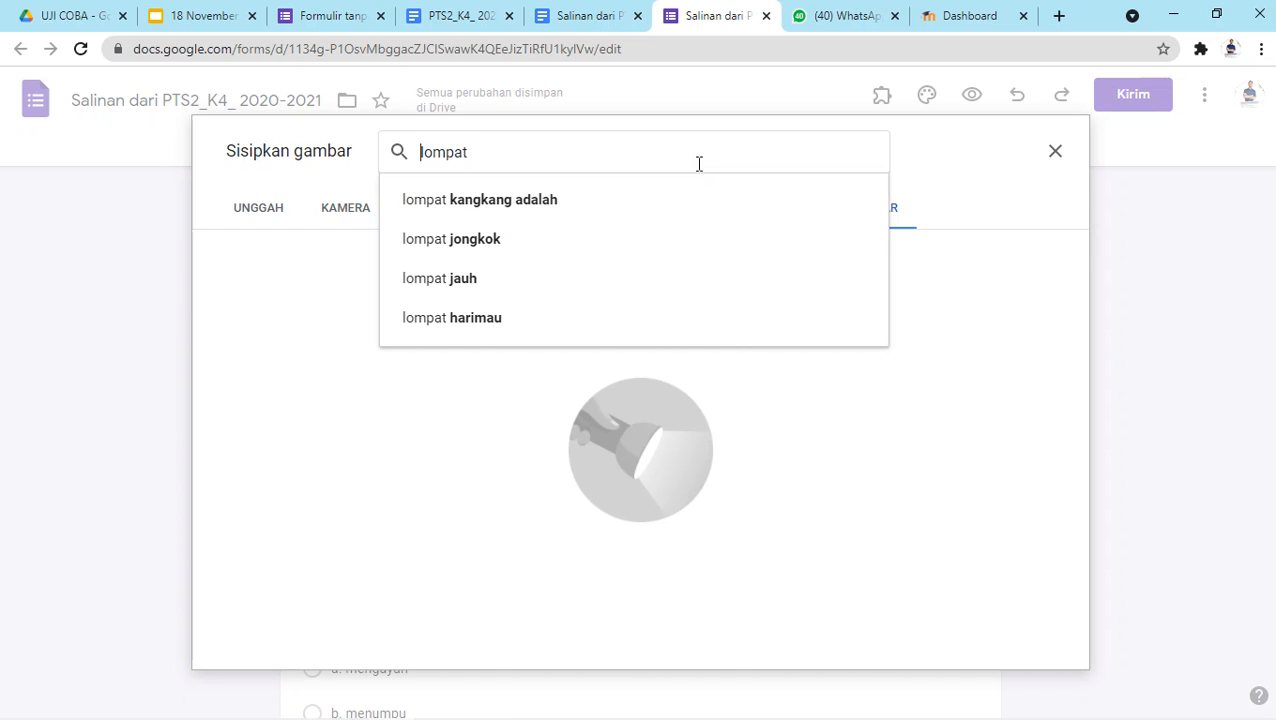
{"action": "key", "text": "Home"}
{"action": "type", "text": "lari da"}
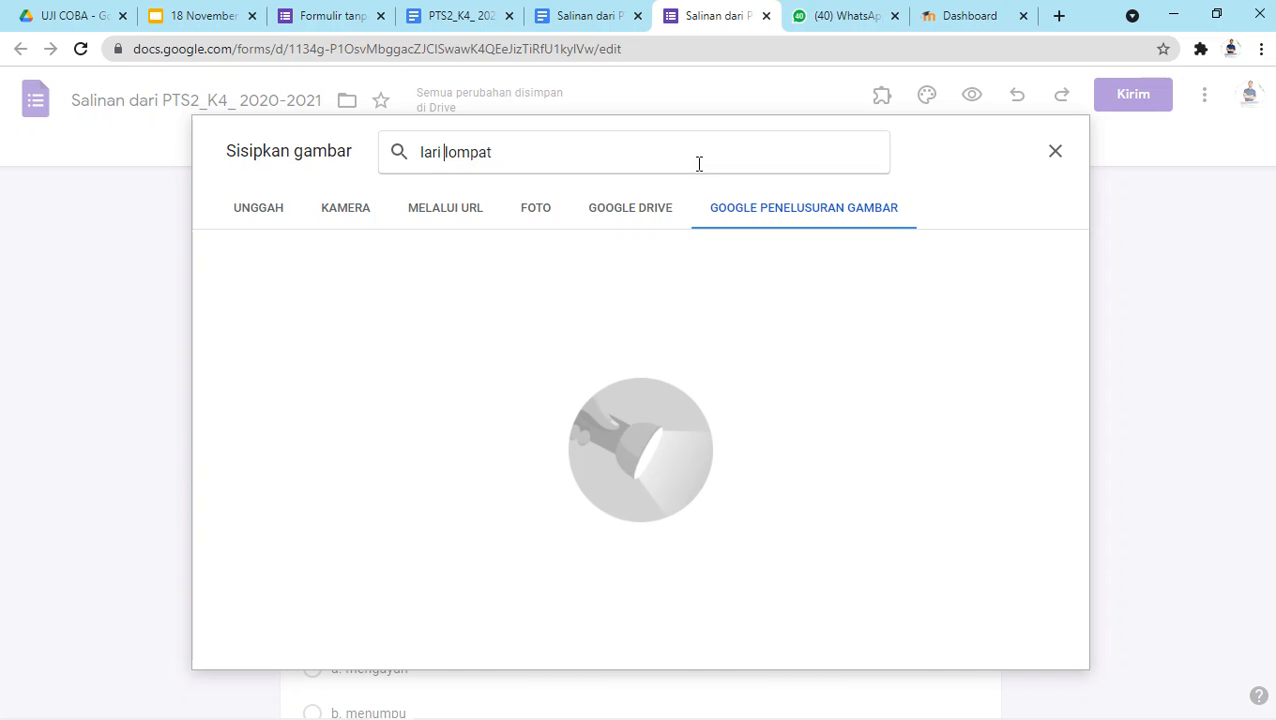
{"action": "type", "text": "n"}
{"action": "key", "text": "Return"}
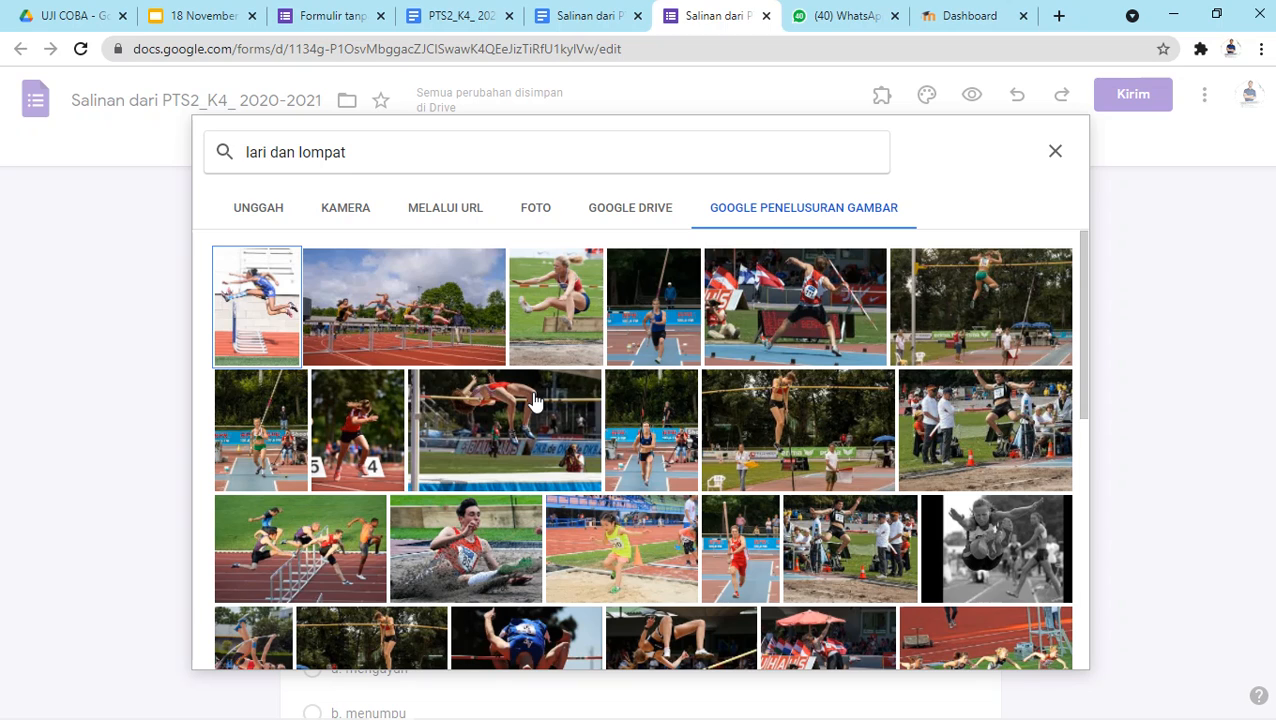
Refine the image search to "lari dan lompat kartun" and look through the results for a suitable picture.
{"action": "left_click", "coordinate": [478, 130]}
{"action": "type", "text": "kartun"}
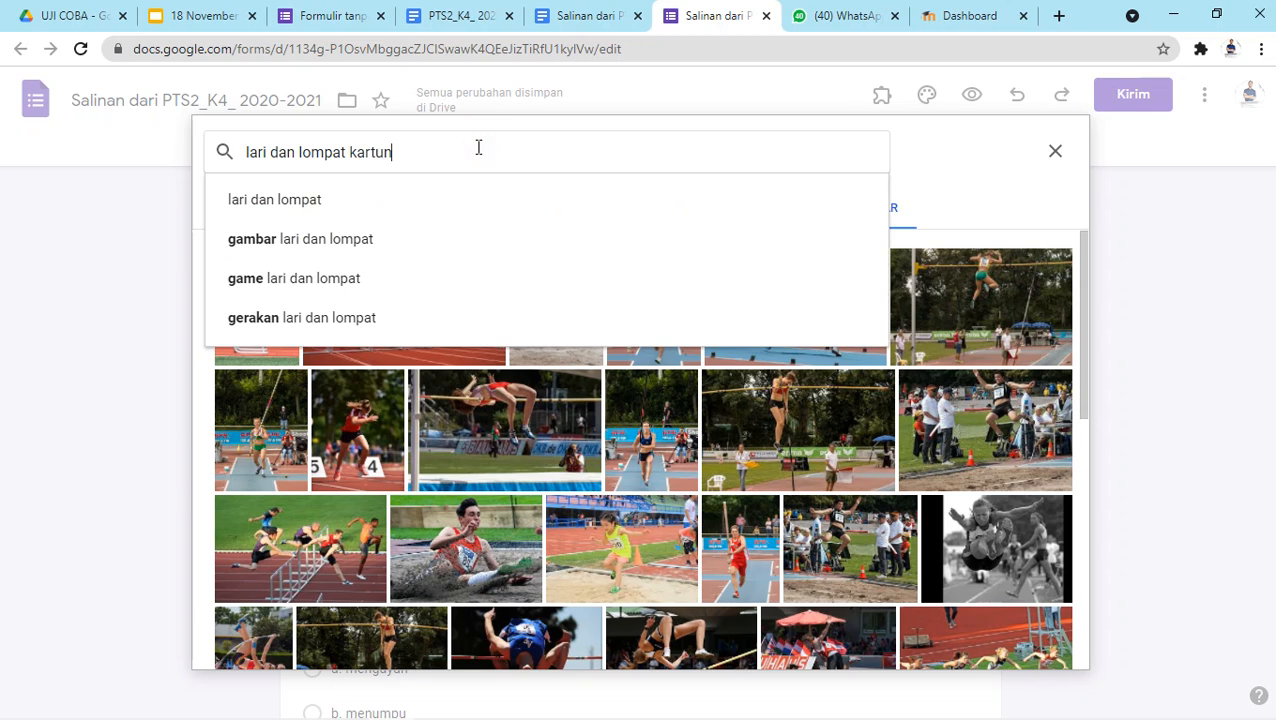
{"action": "key", "text": "Return"}
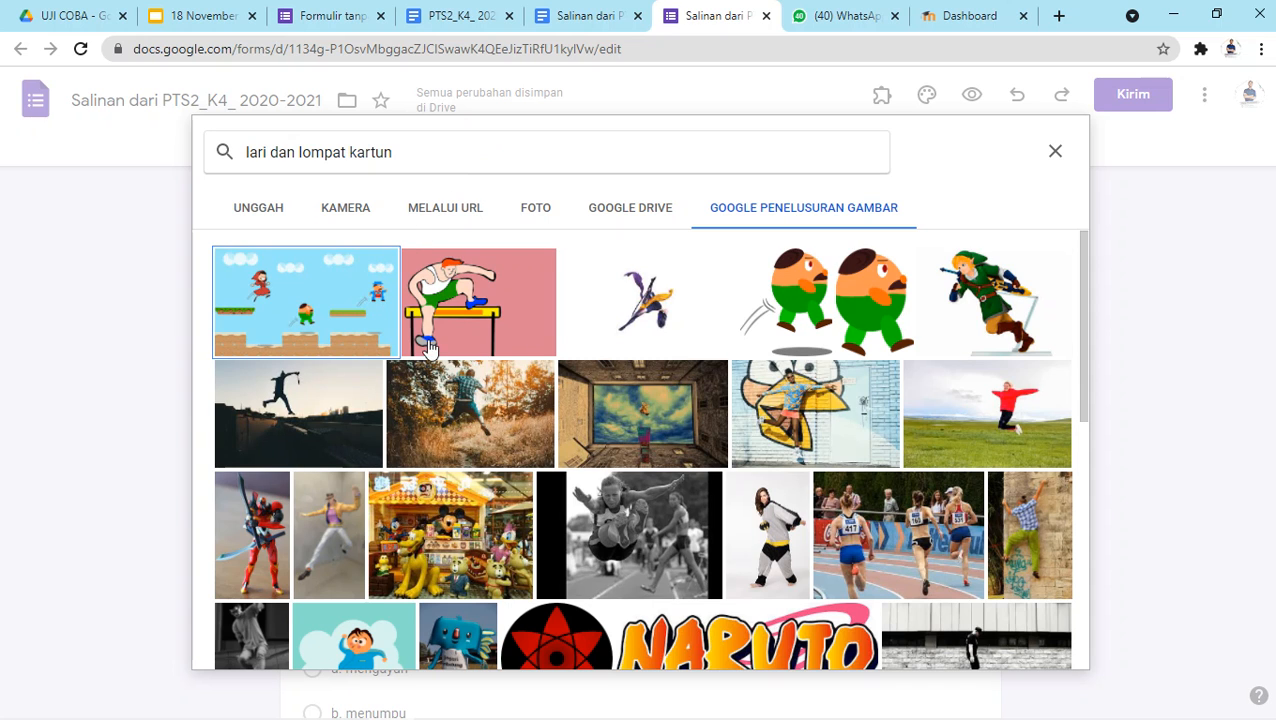
{"action": "scroll", "coordinate": [770, 440], "scroll_direction": "down", "scroll_amount": 3}
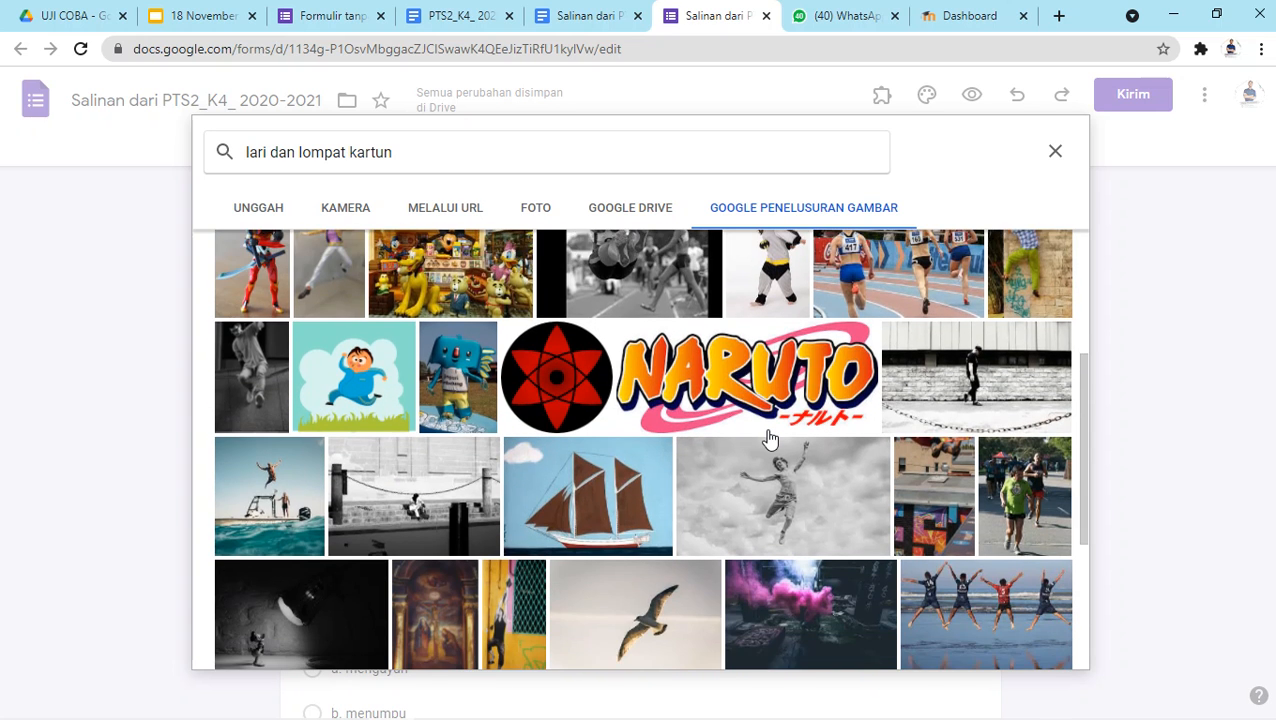
{"action": "scroll", "coordinate": [770, 440], "scroll_direction": "down", "scroll_amount": 2}
{"action": "scroll", "coordinate": [765, 435], "scroll_direction": "down", "scroll_amount": 2}
{"action": "scroll", "coordinate": [749, 421], "scroll_direction": "up", "scroll_amount": 6}
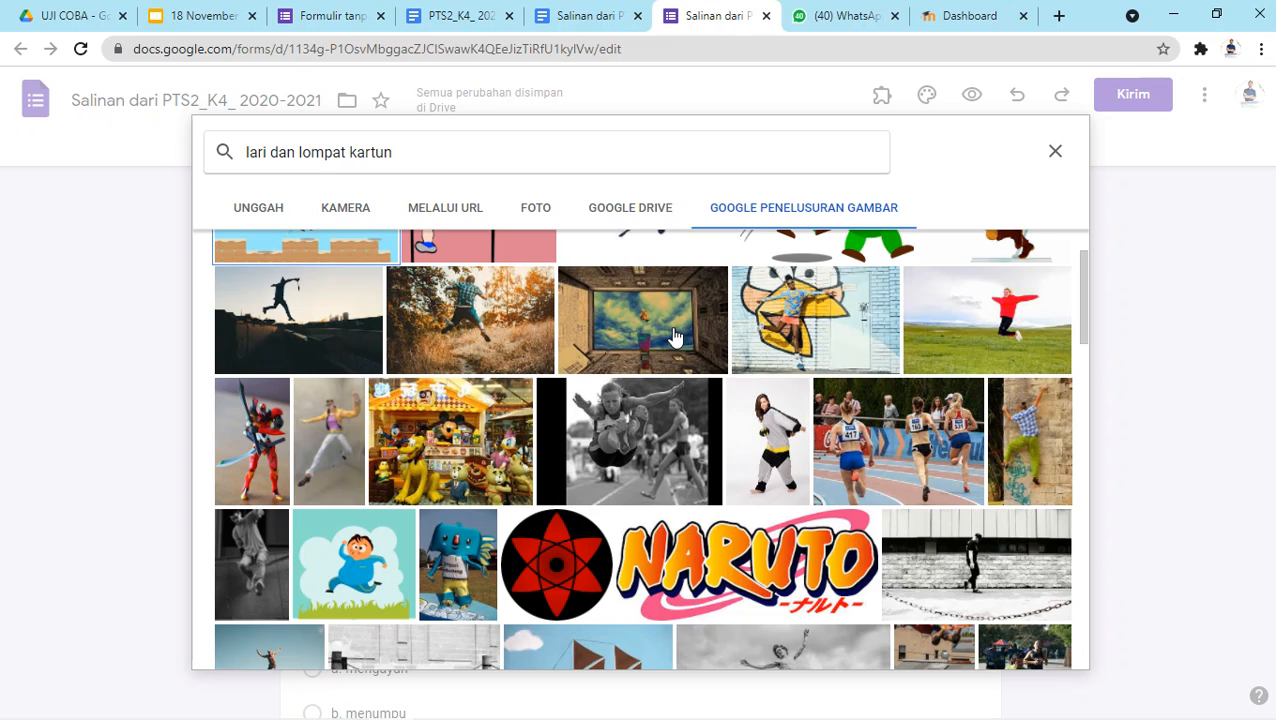
{"action": "scroll", "coordinate": [672, 337], "scroll_direction": "up", "scroll_amount": 1}
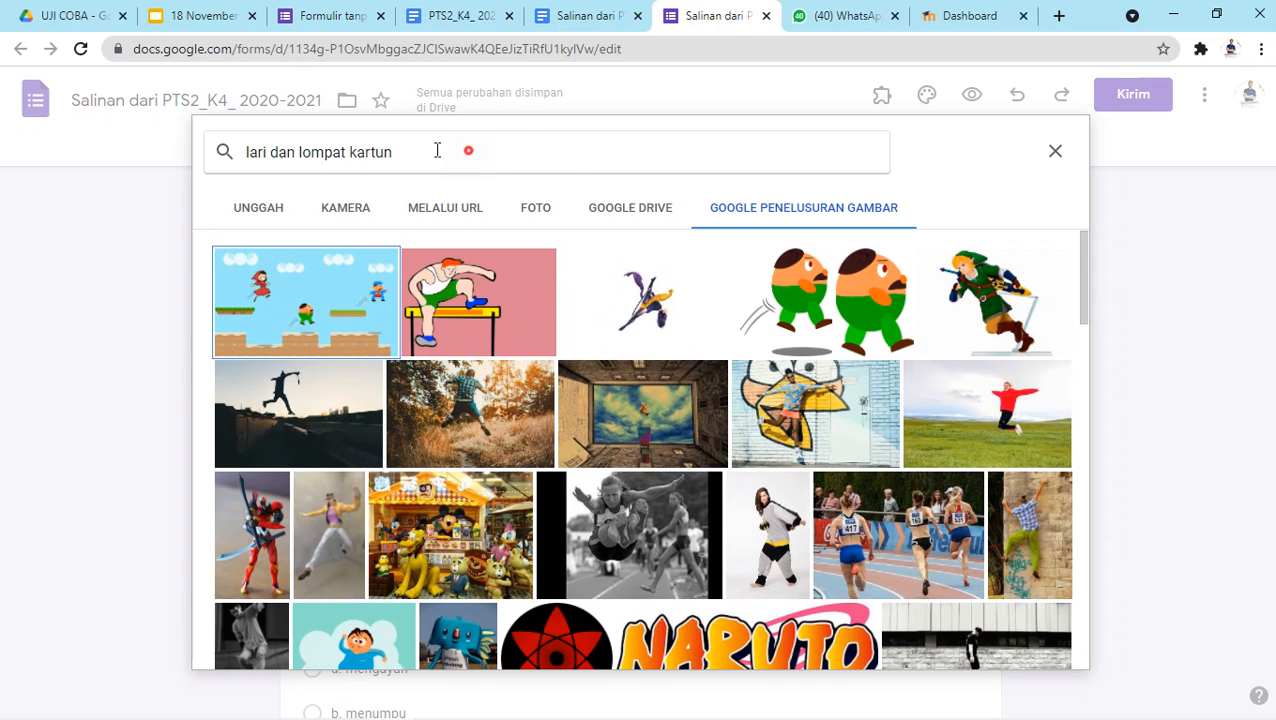
Search for "lompat jauh" and insert the photo of the girl in a yellow shirt jumping into the sand pit.
{"action": "triple_click", "coordinate": [468, 151]}
{"action": "type", "text": "lompat jauh"}
{"action": "key", "text": "Return"}
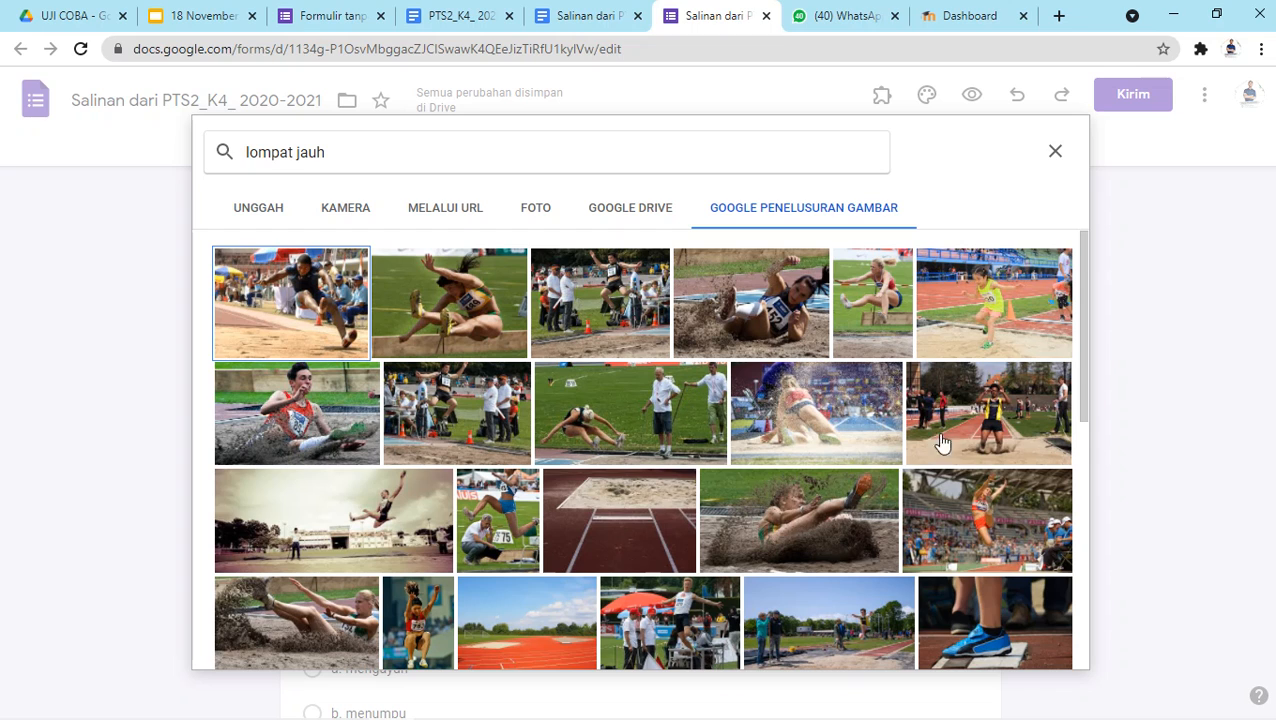
{"action": "left_click", "coordinate": [1012, 322]}
{"action": "left_click", "coordinate": [1035, 648]}
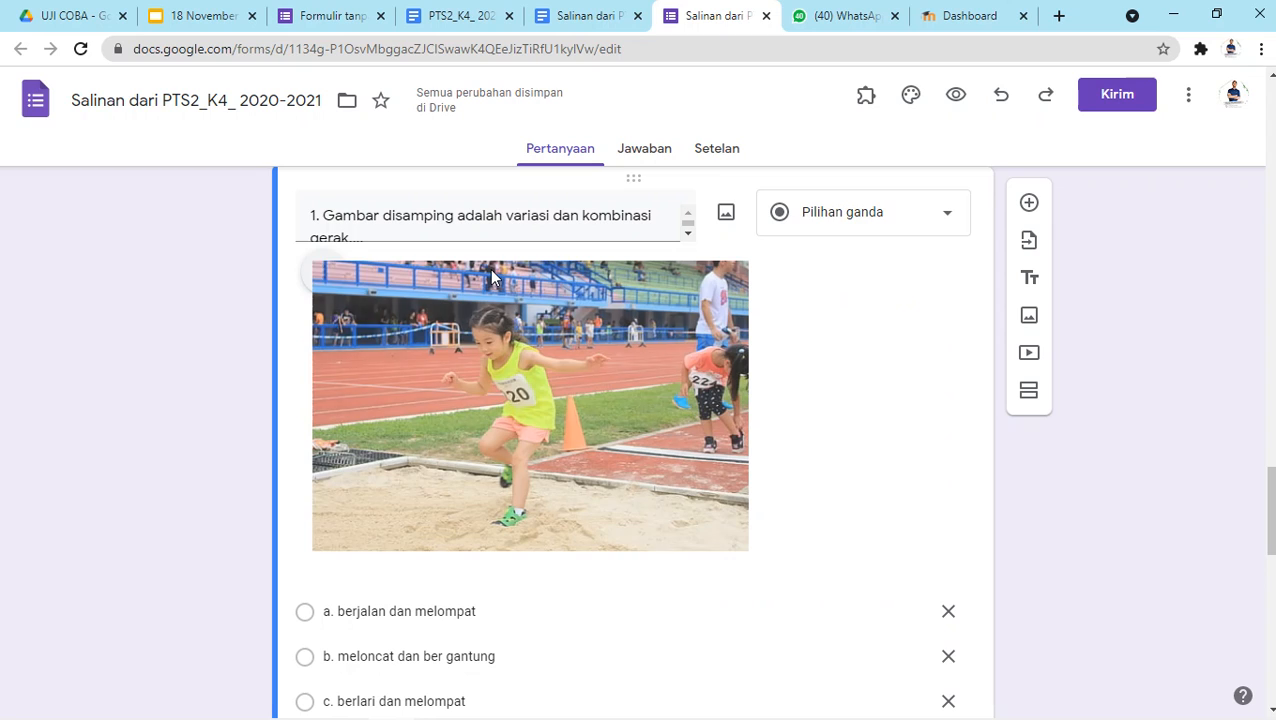
Correct the number of the question with the inserted photo to 11.
{"action": "triple_click", "coordinate": [322, 212]}
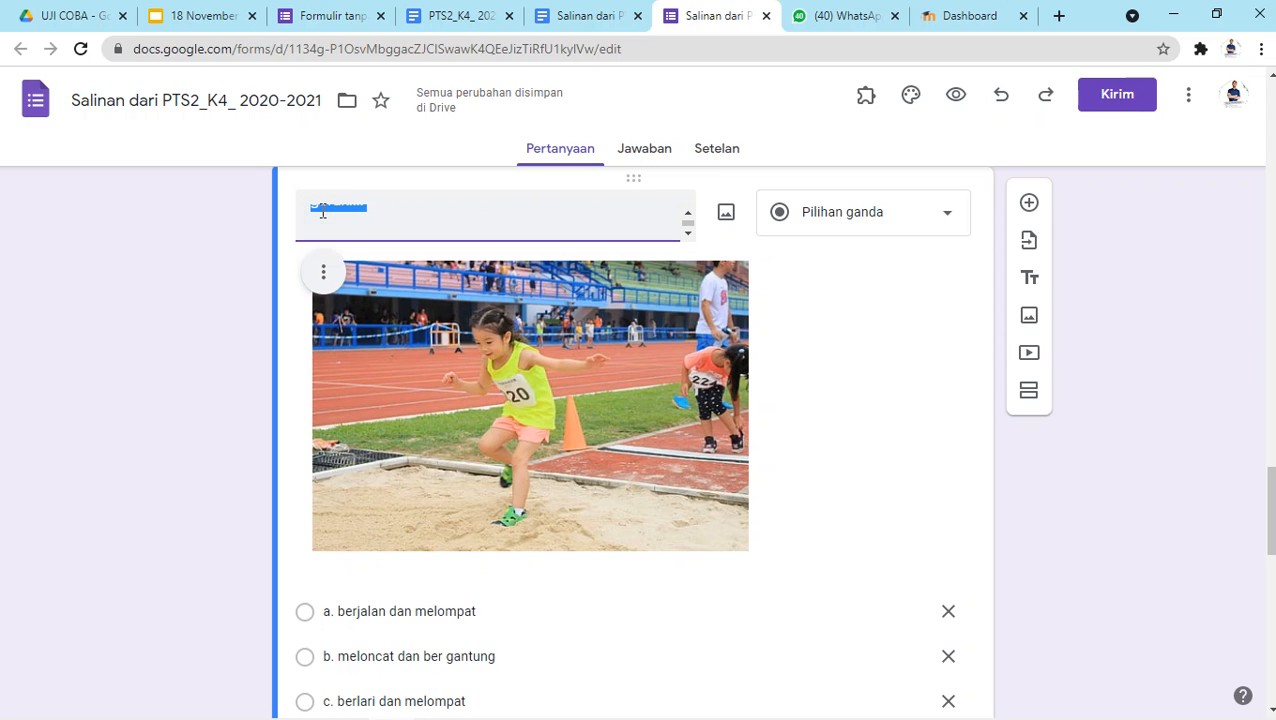
{"action": "left_click", "coordinate": [322, 212]}
{"action": "key", "text": "Up"}
{"action": "key", "text": "Up"}
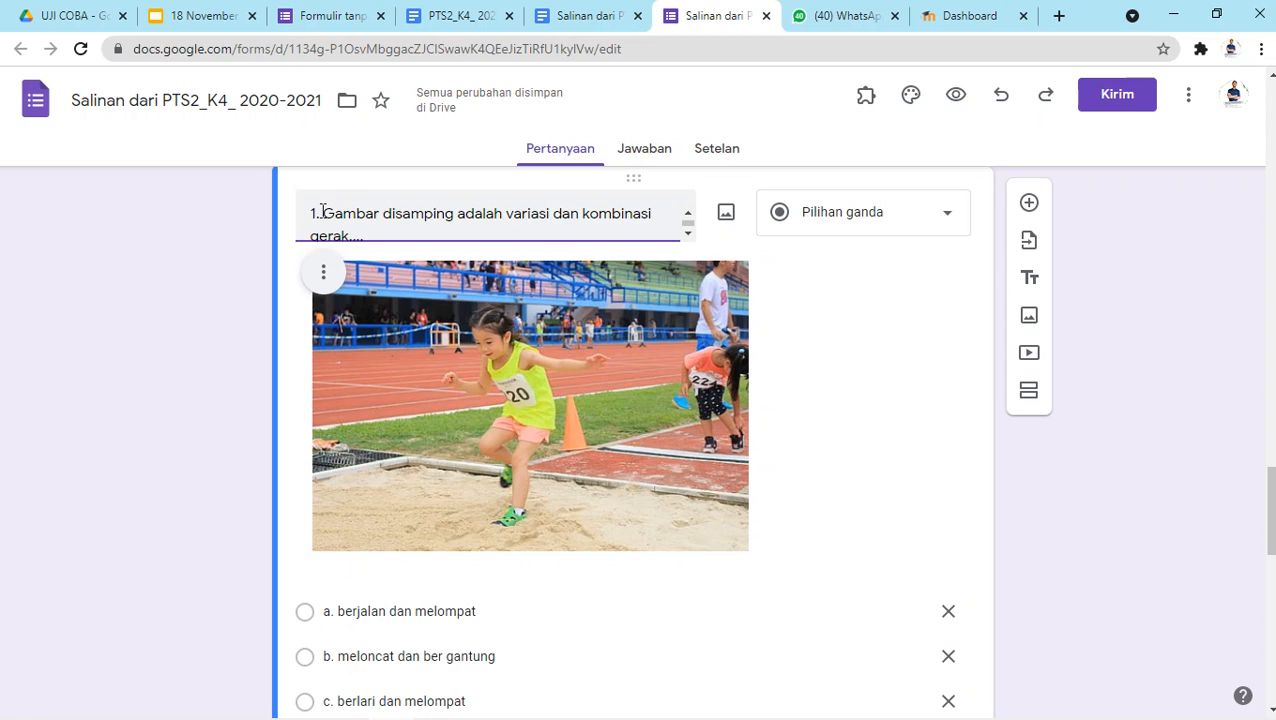
{"action": "type", "text": "1"}
{"action": "left_click", "coordinate": [1057, 464]}
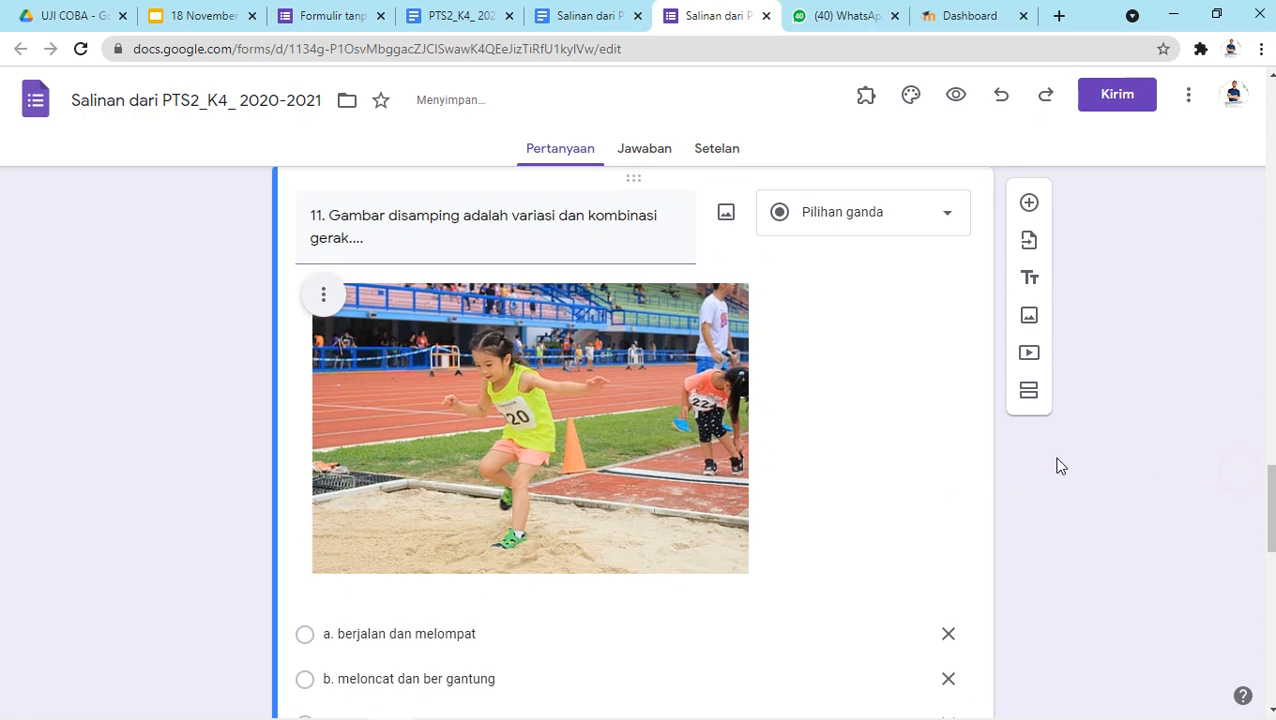
Replace "samping" with "bawah" in the wording of question 11 and return to the start of the form.
{"action": "triple_click", "coordinate": [460, 224]}
{"action": "left_click", "coordinate": [457, 226]}
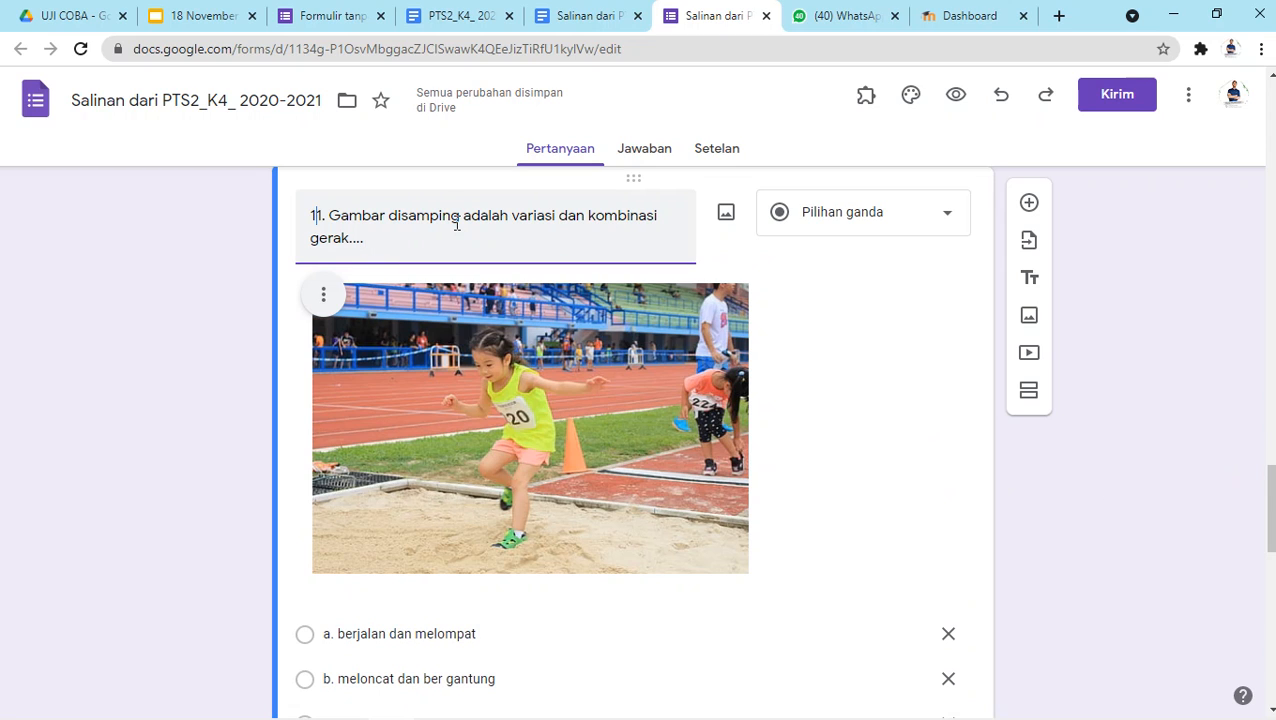
{"action": "key", "text": "Left"}
{"action": "key", "text": "shift+Right"}
{"action": "key", "text": "shift+Right"}
{"action": "key", "text": "shift+Right"}
{"action": "key", "text": "shift+Right"}
{"action": "key", "text": "shift+Right"}
{"action": "key", "text": "shift+Right"}
{"action": "key", "text": "BackSpace"}
{"action": "key", "text": "BackSpace"}
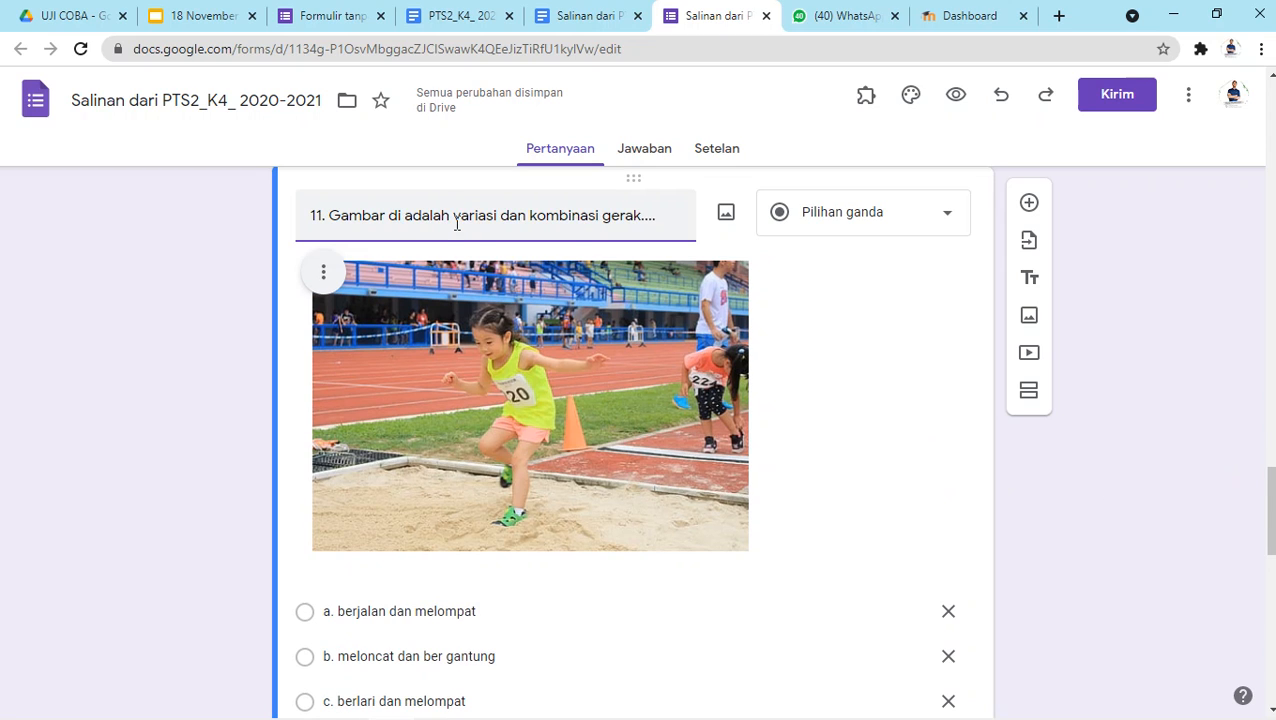
{"action": "type", "text": "bawah"}
{"action": "left_click", "coordinate": [906, 336]}
{"action": "scroll", "coordinate": [870, 350], "scroll_direction": "up", "scroll_amount": 5}
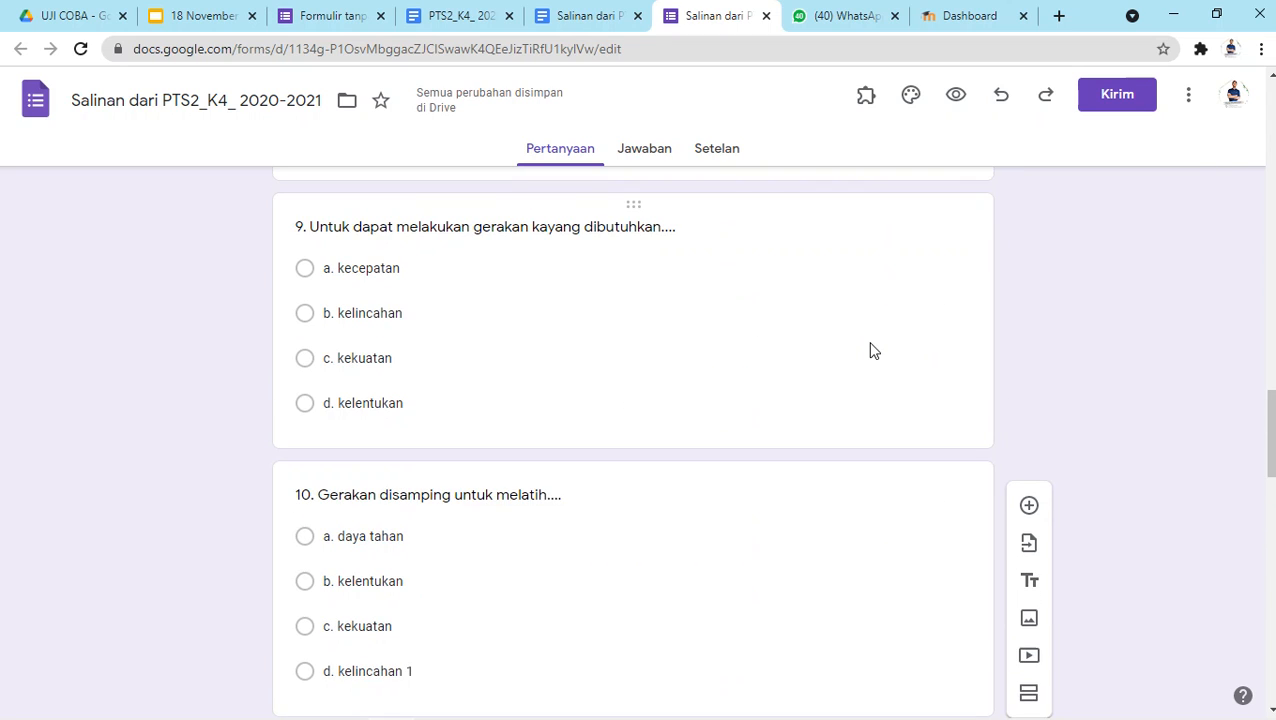
{"action": "scroll", "coordinate": [868, 346], "scroll_direction": "up", "scroll_amount": 20}
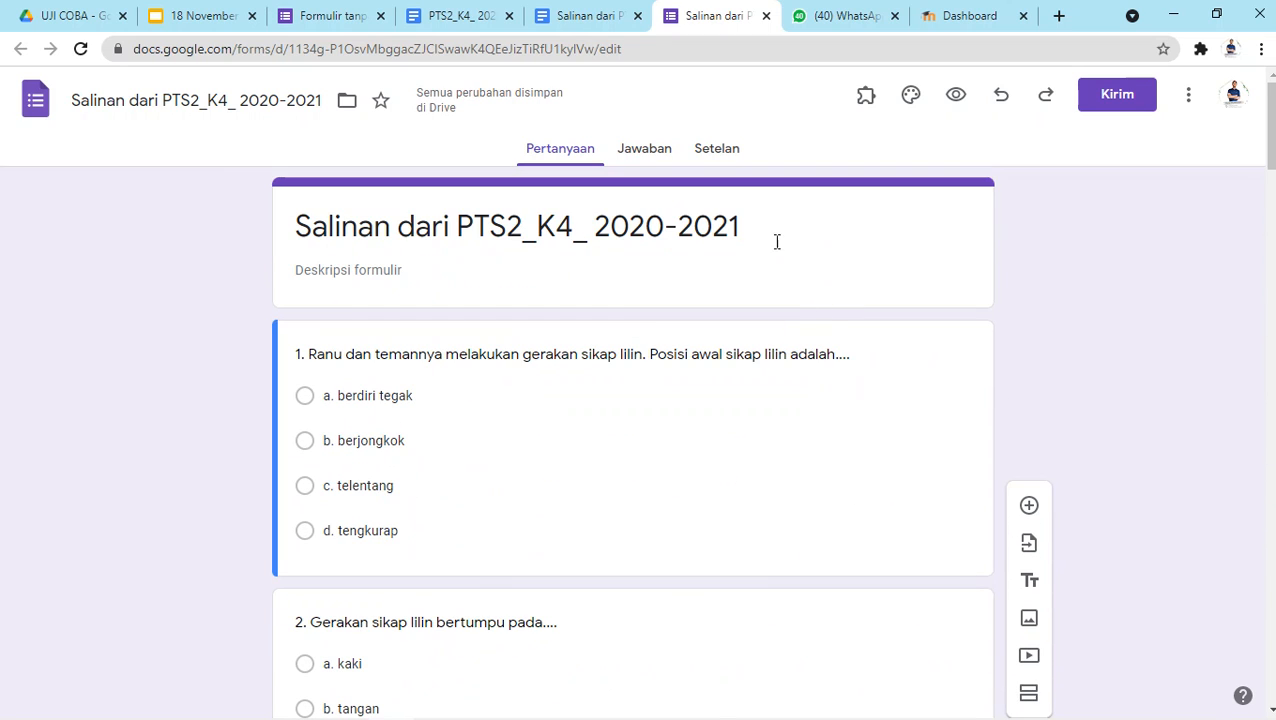
Turn the form into a quiz in its settings and look over the question list.
{"action": "left_click", "coordinate": [712, 150]}
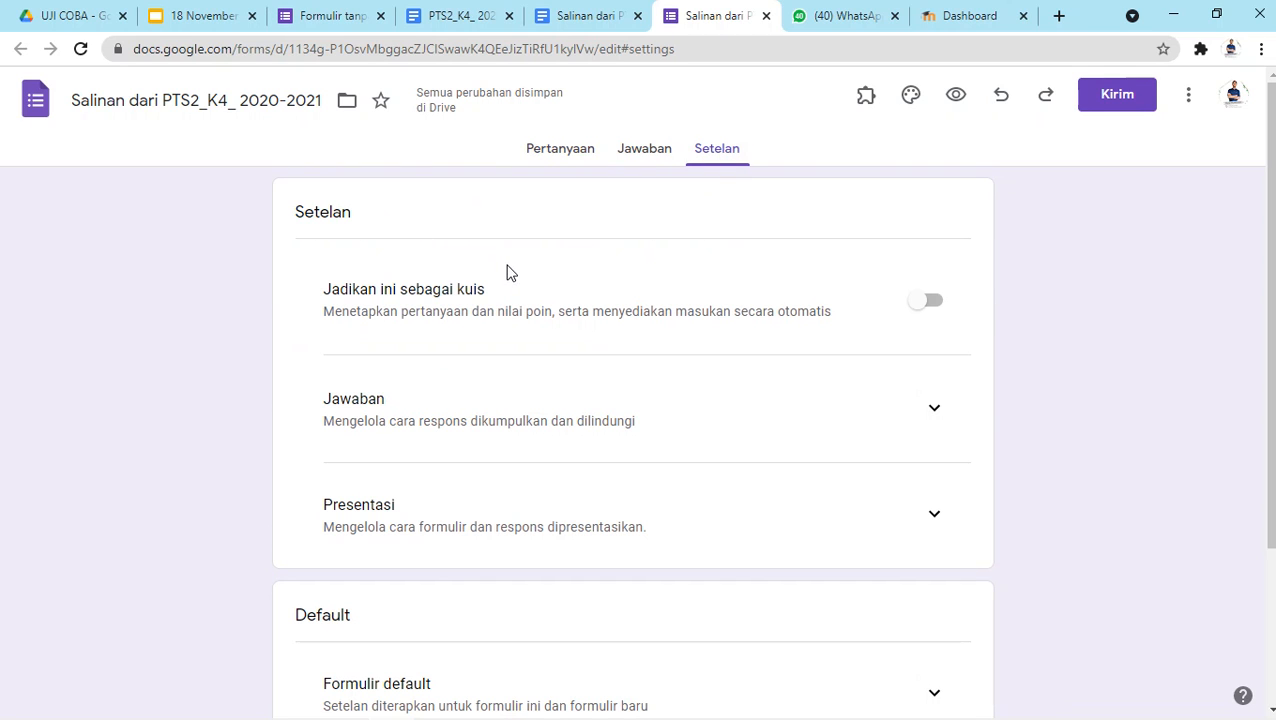
{"action": "left_click", "coordinate": [932, 304]}
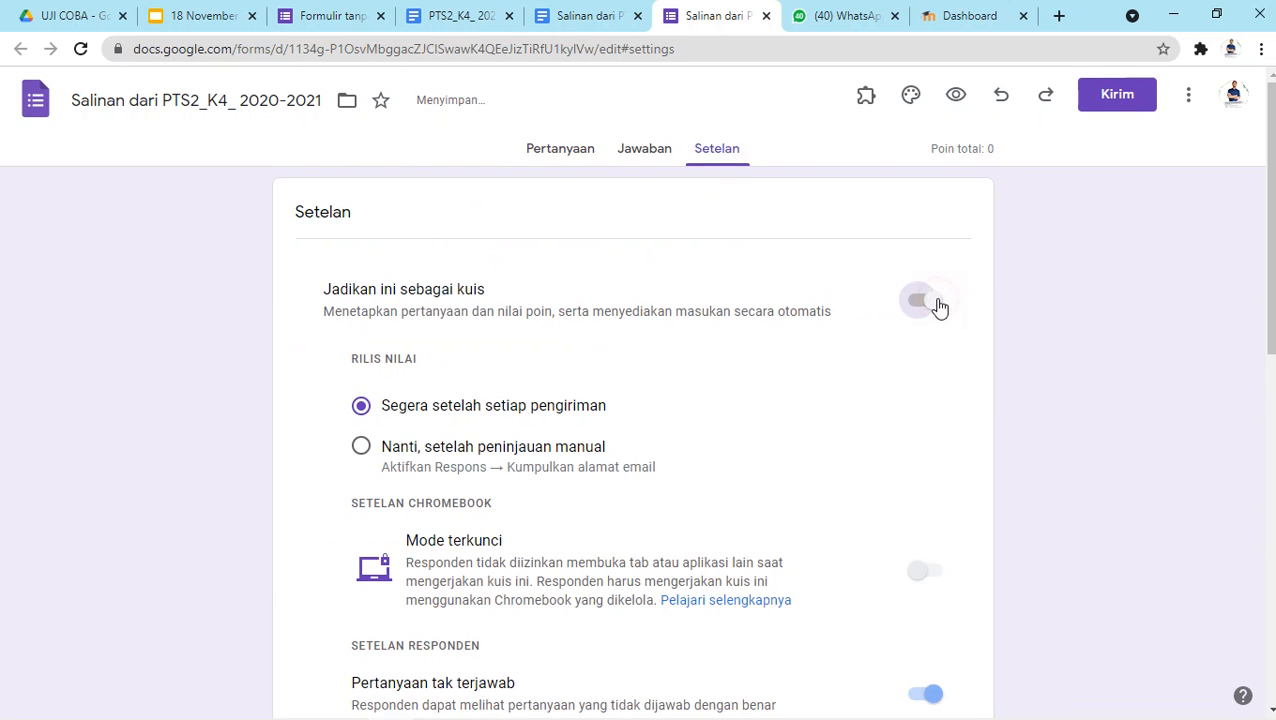
{"action": "scroll", "coordinate": [504, 359], "scroll_direction": "down", "scroll_amount": 2}
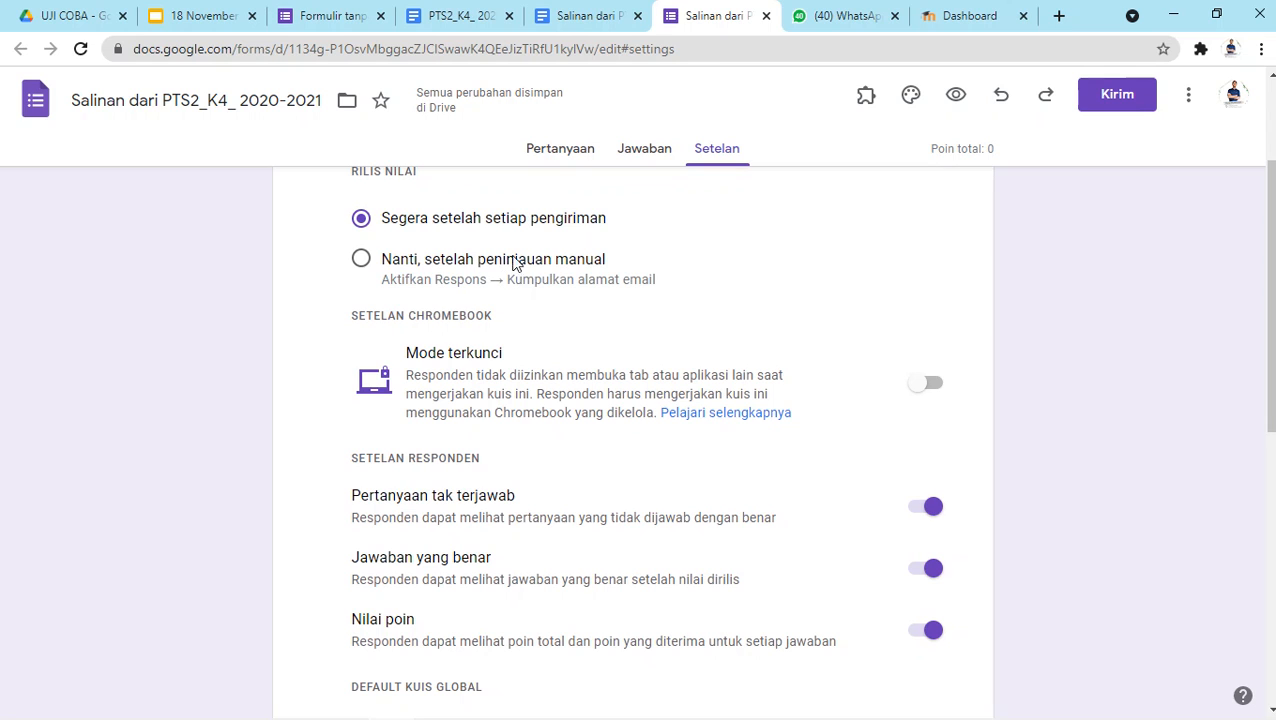
{"action": "left_click", "coordinate": [580, 160]}
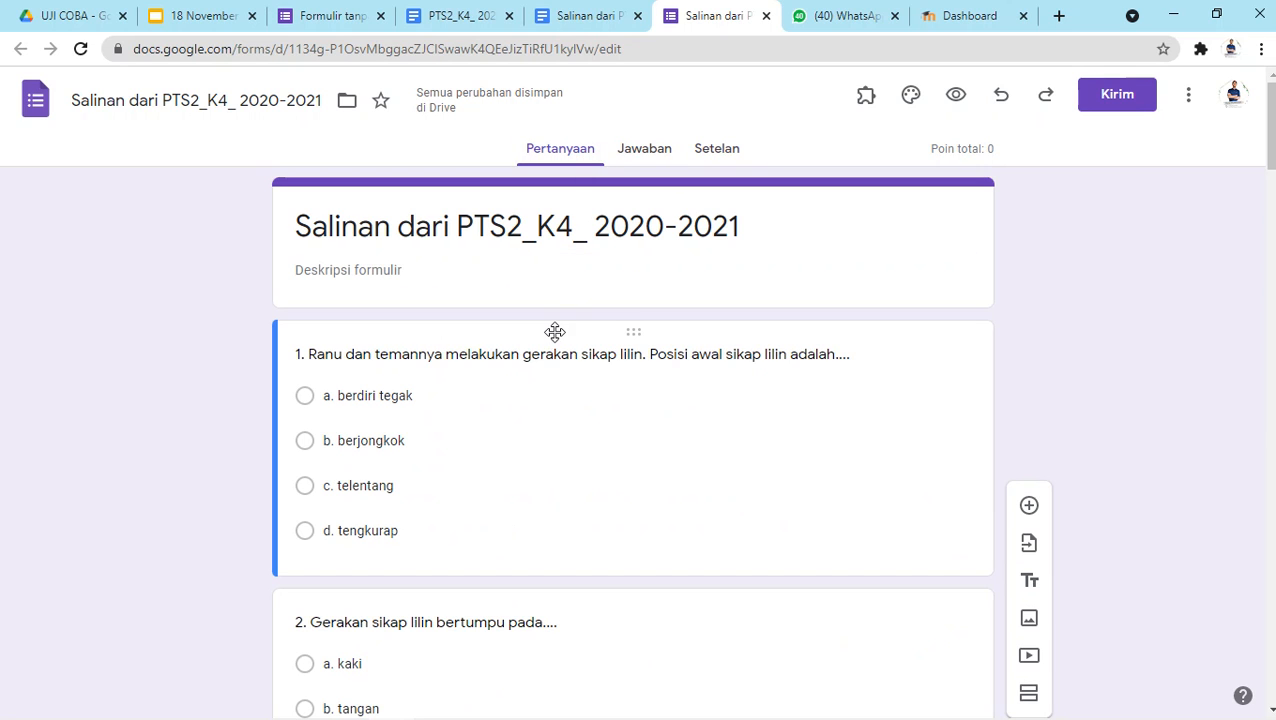
{"action": "scroll", "coordinate": [477, 398], "scroll_direction": "down", "scroll_amount": 6}
{"action": "scroll", "coordinate": [477, 398], "scroll_direction": "up", "scroll_amount": 6}
In the quiz settings, leave locked mode off and stop respondents from seeing missed questions ("Pertanyaan tak terjawab").
{"action": "left_click", "coordinate": [716, 160]}
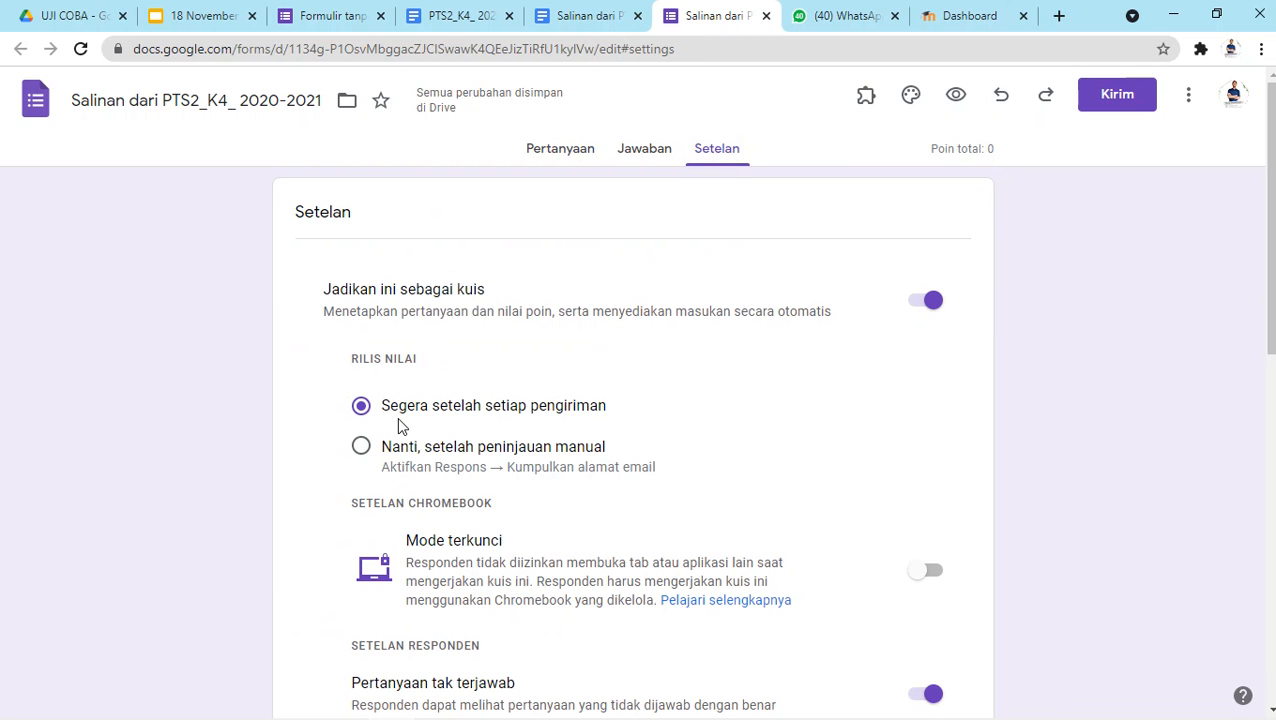
{"action": "scroll", "coordinate": [400, 425], "scroll_direction": "down", "scroll_amount": 2}
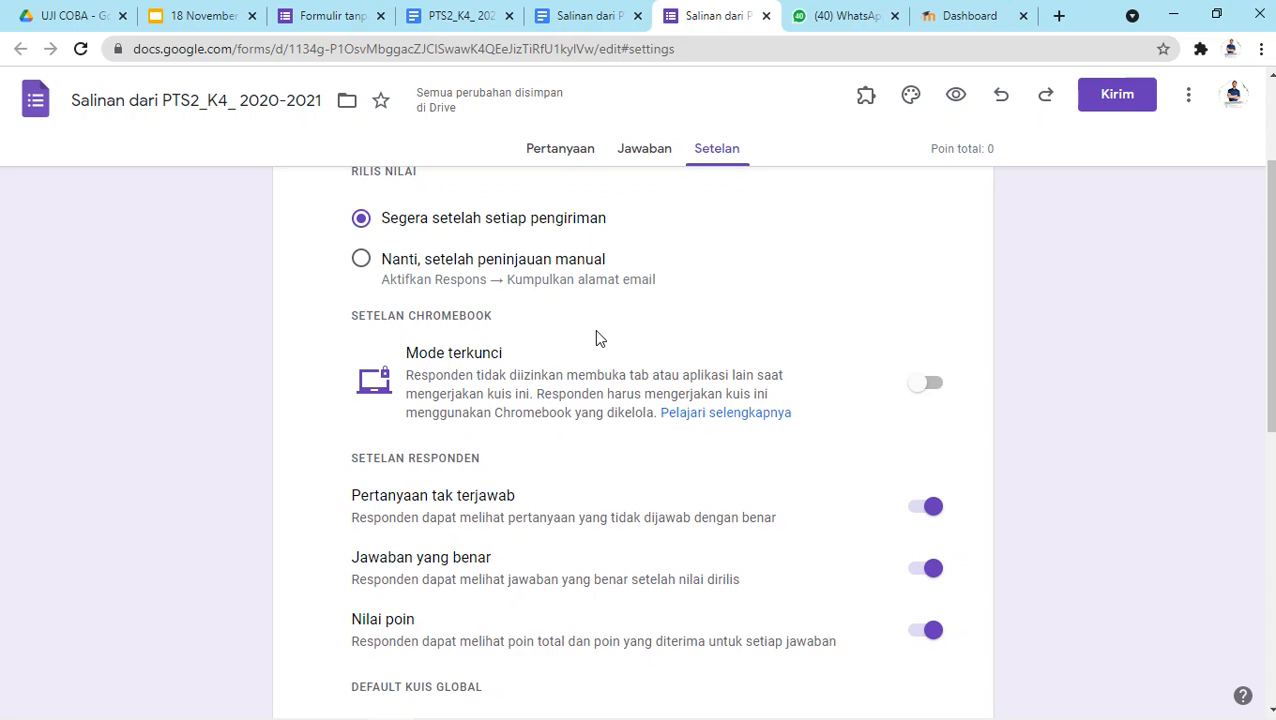
{"action": "left_click", "coordinate": [922, 385]}
{"action": "left_click", "coordinate": [929, 390]}
{"action": "scroll", "coordinate": [665, 430], "scroll_direction": "down", "scroll_amount": 2}
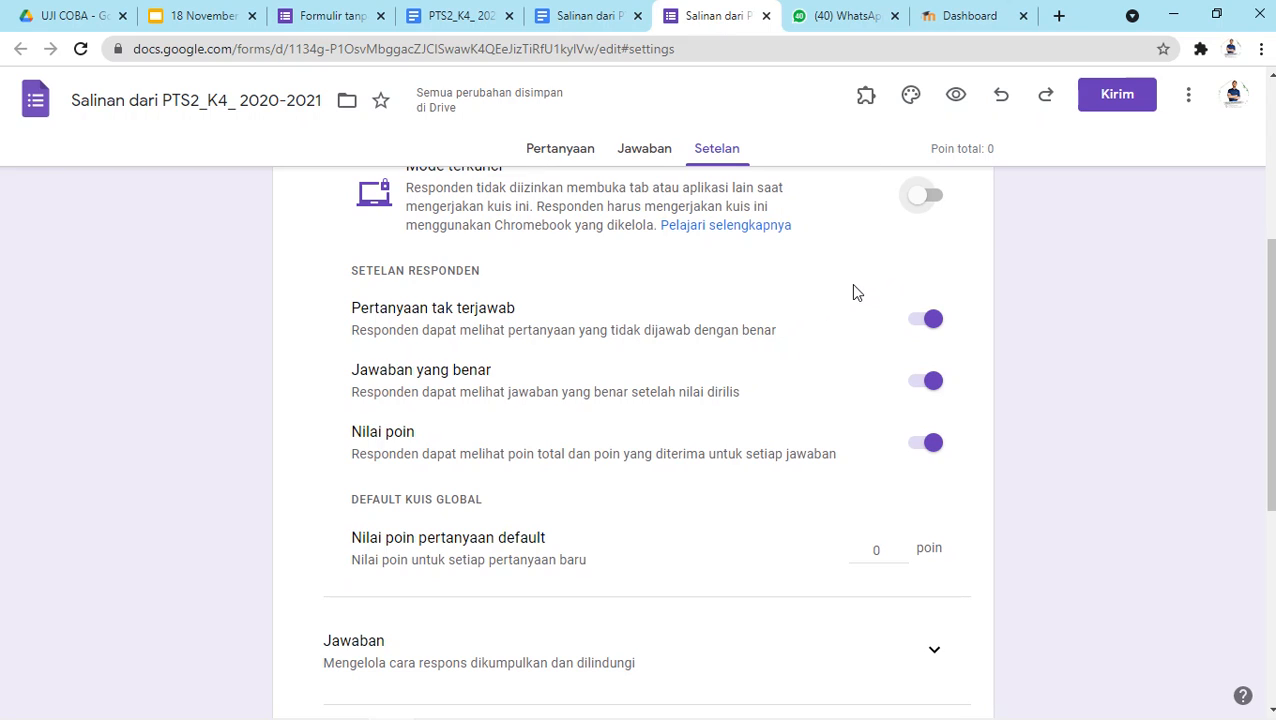
{"action": "left_click", "coordinate": [938, 319]}
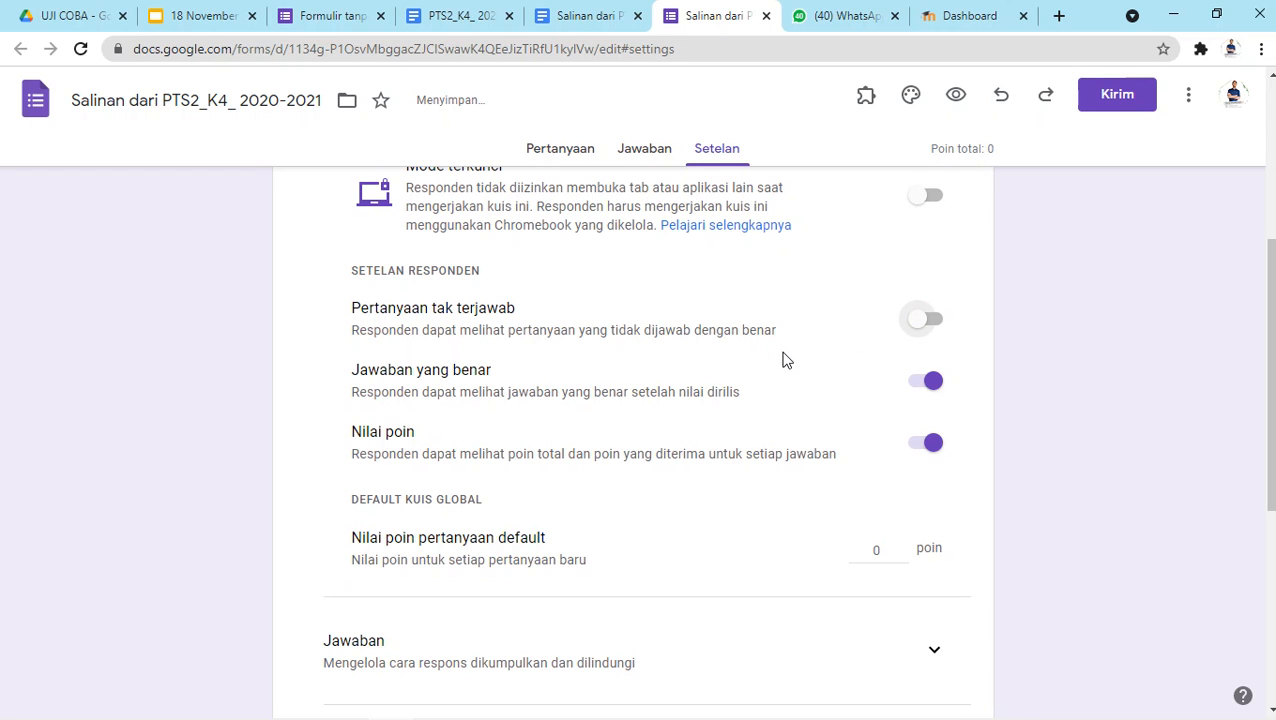
In the response settings, remove the restriction to the organisation's users and keep the limit of one response switched on.
{"action": "scroll", "coordinate": [783, 360], "scroll_direction": "down", "scroll_amount": 3}
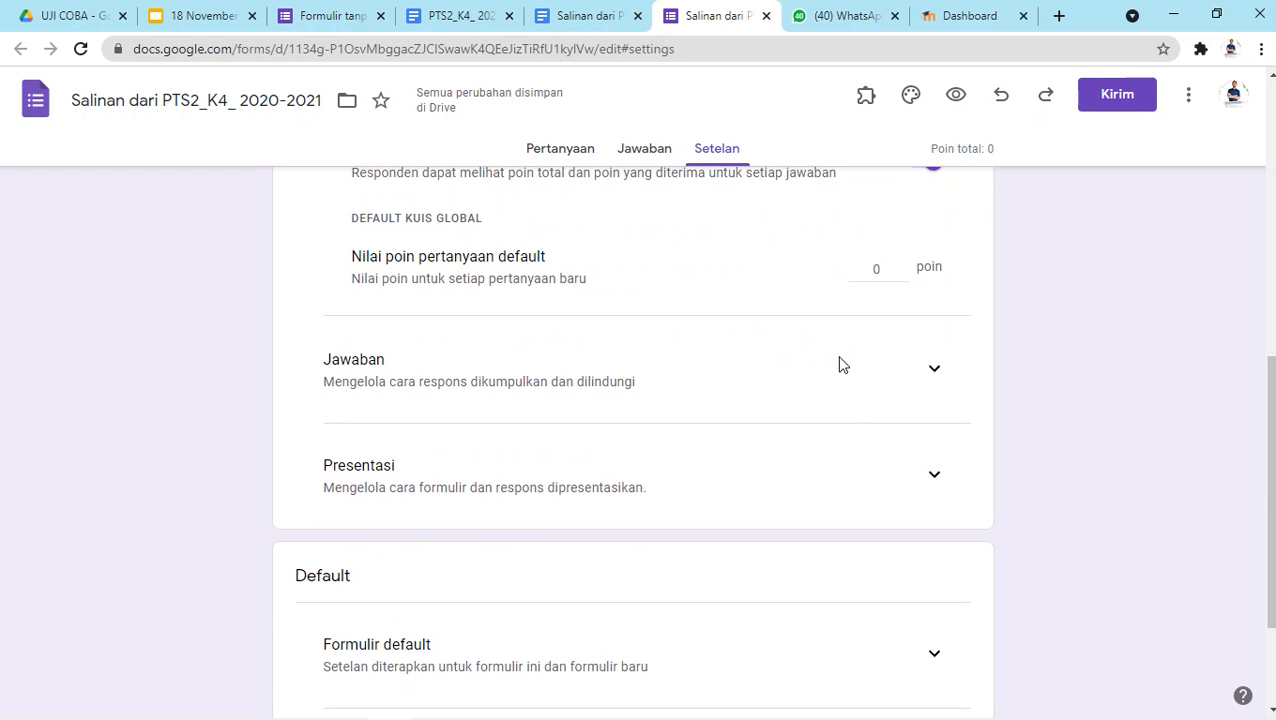
{"action": "left_click", "coordinate": [936, 372]}
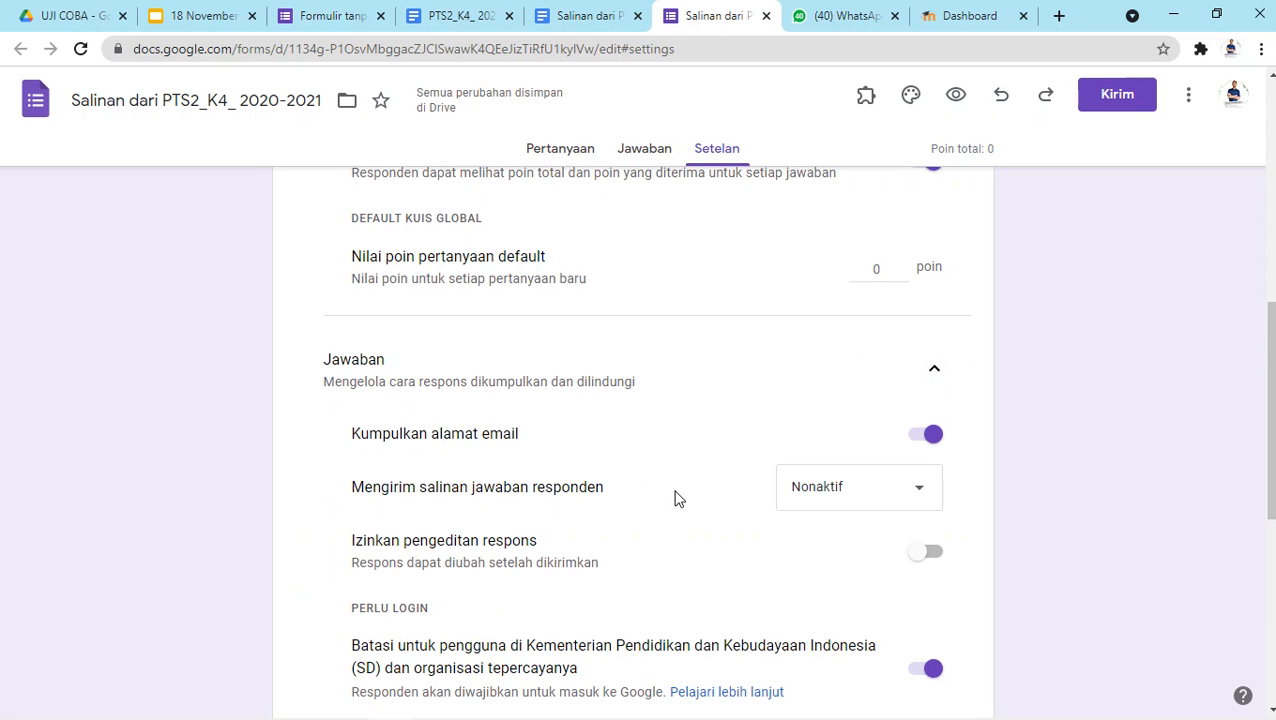
{"action": "scroll", "coordinate": [672, 432], "scroll_direction": "down", "scroll_amount": 1}
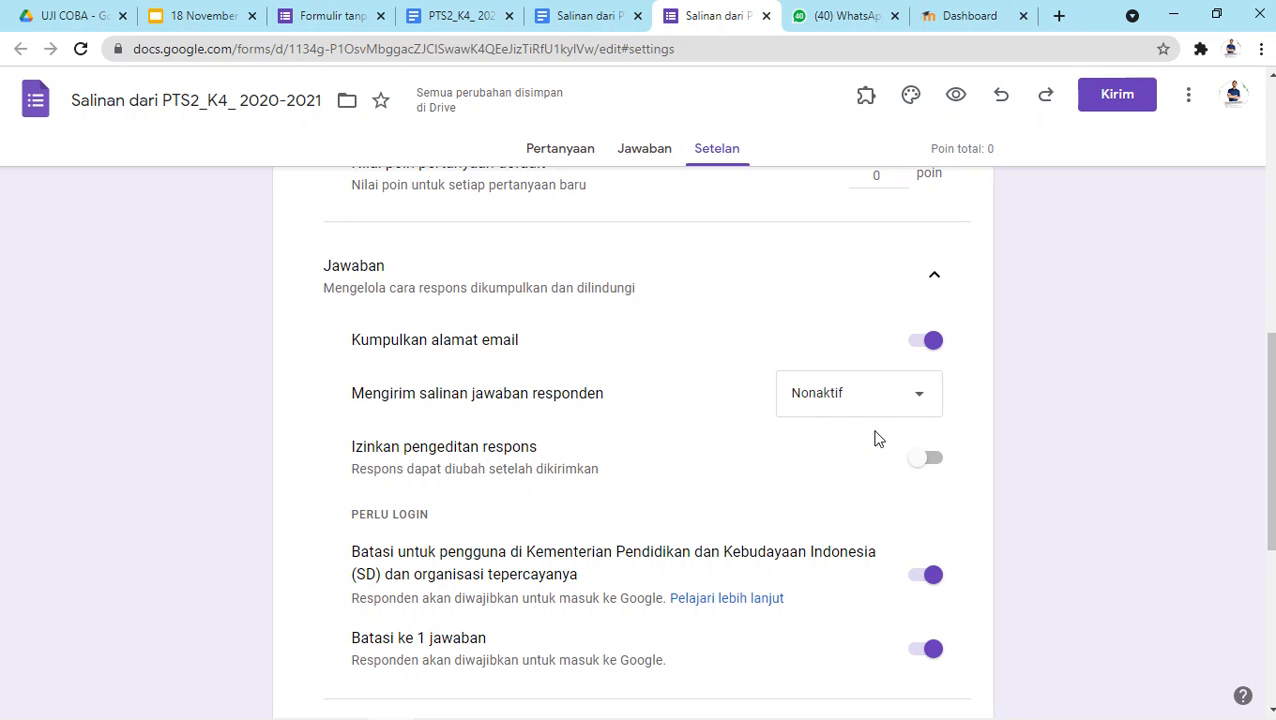
{"action": "scroll", "coordinate": [875, 436], "scroll_direction": "down", "scroll_amount": 1}
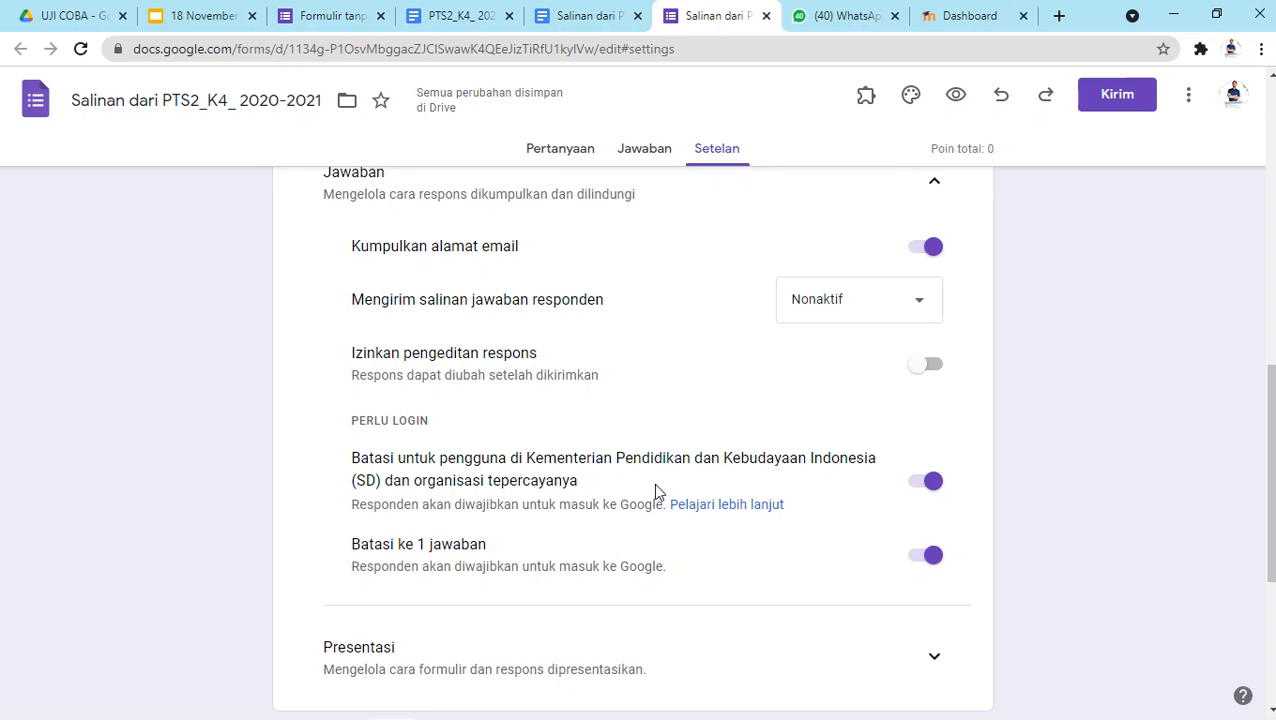
{"action": "left_click", "coordinate": [930, 486]}
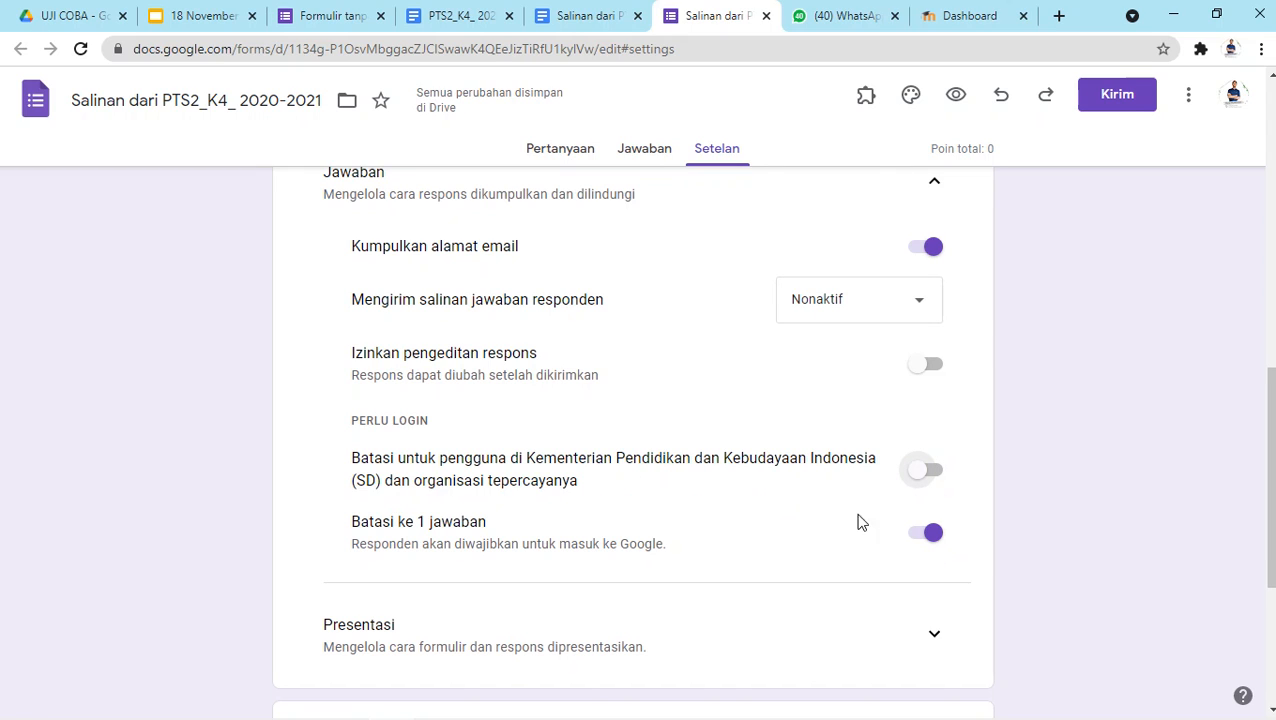
{"action": "left_click_drag", "start_coordinate": [428, 528], "coordinate": [484, 529]}
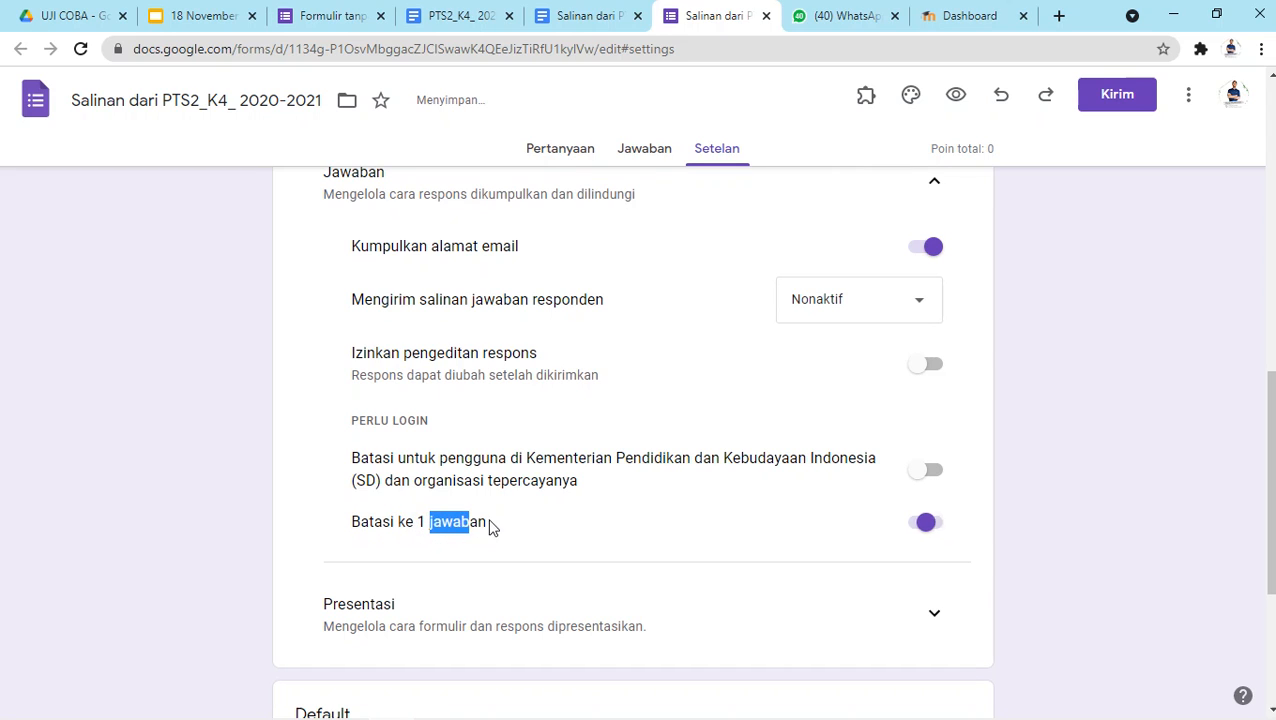
{"action": "left_click", "coordinate": [935, 526]}
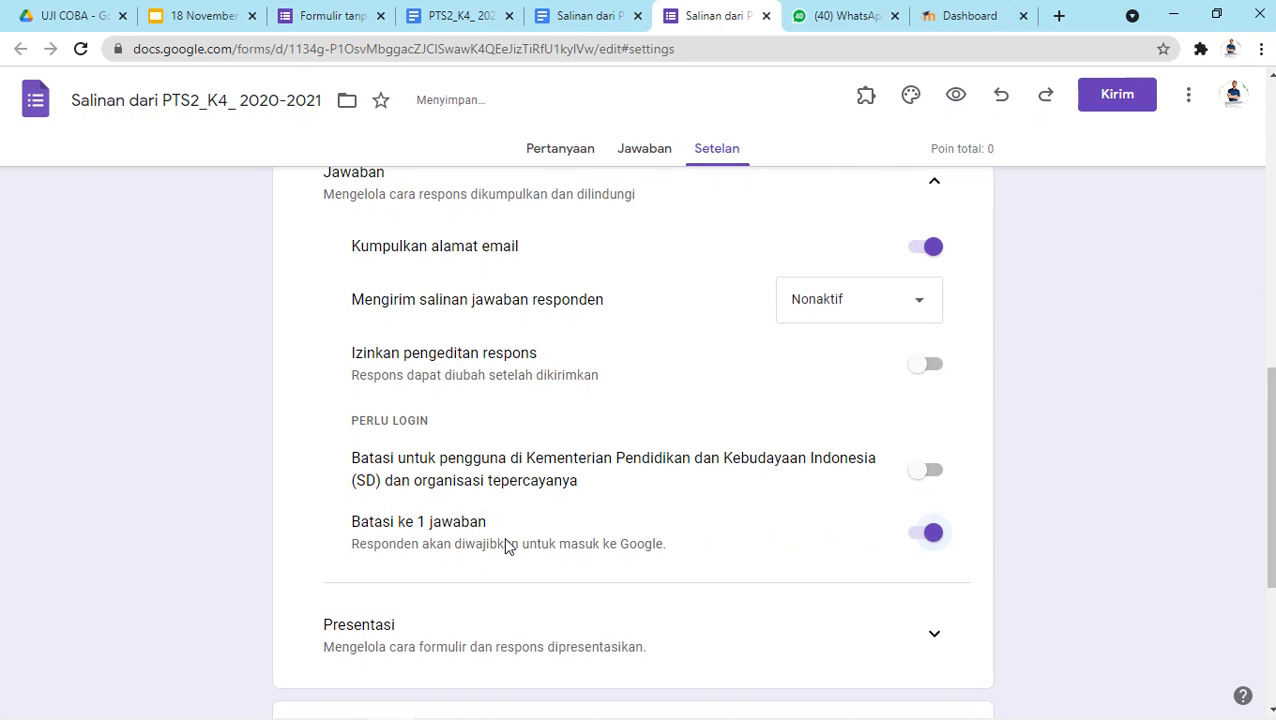
Review the presentation and default settings, including the editable confirmation message "Respons Anda telah dicatat".
{"action": "scroll", "coordinate": [541, 592], "scroll_direction": "down", "scroll_amount": 1}
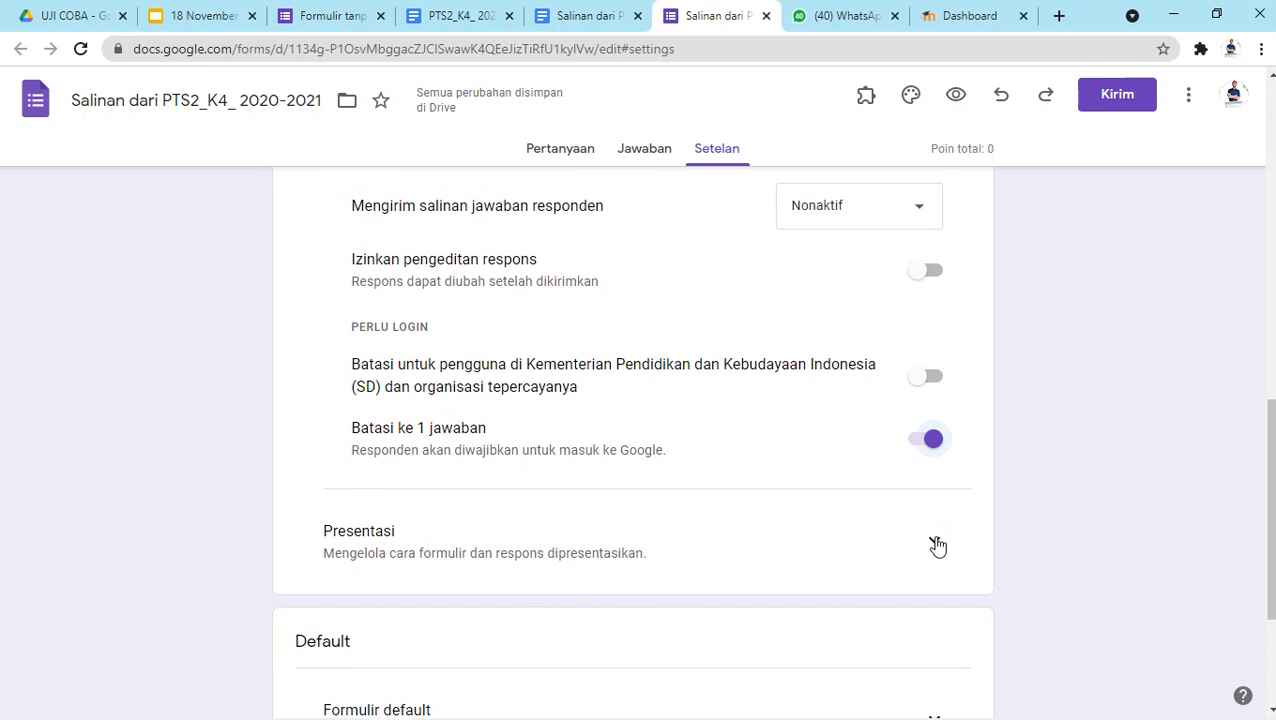
{"action": "left_click", "coordinate": [936, 541]}
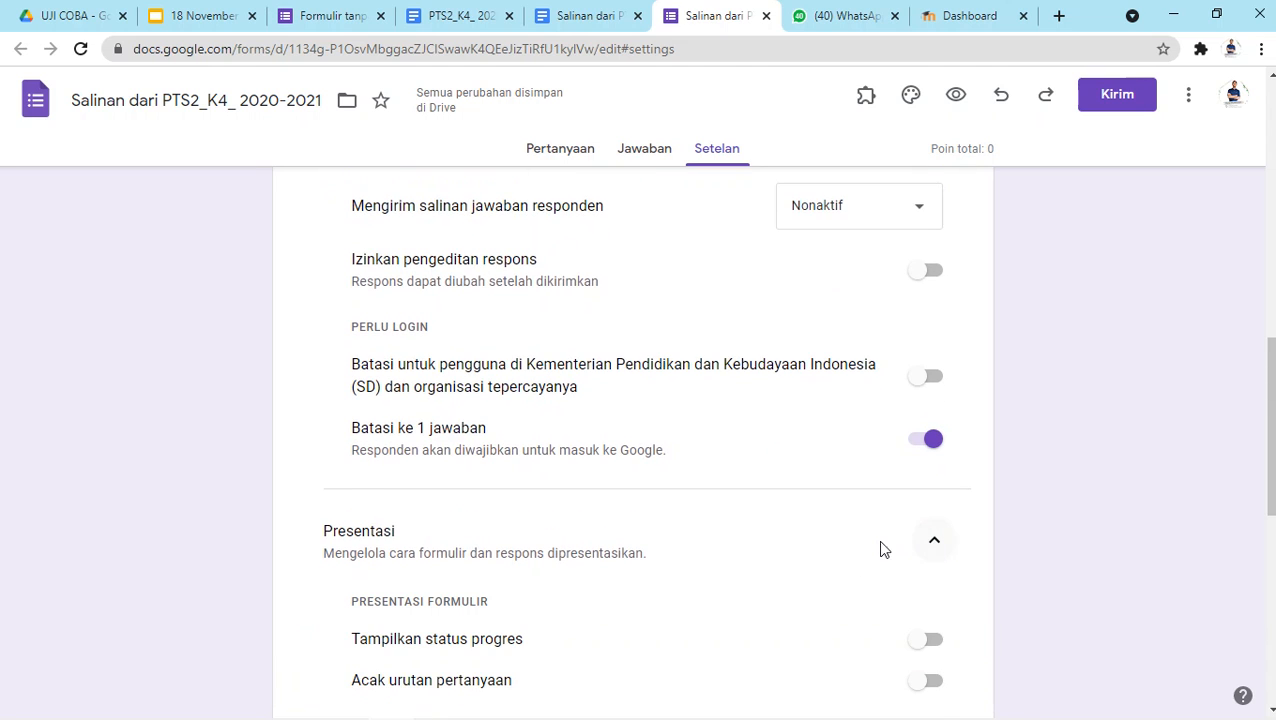
{"action": "scroll", "coordinate": [883, 545], "scroll_direction": "down", "scroll_amount": 2}
{"action": "scroll", "coordinate": [828, 533], "scroll_direction": "down", "scroll_amount": 2}
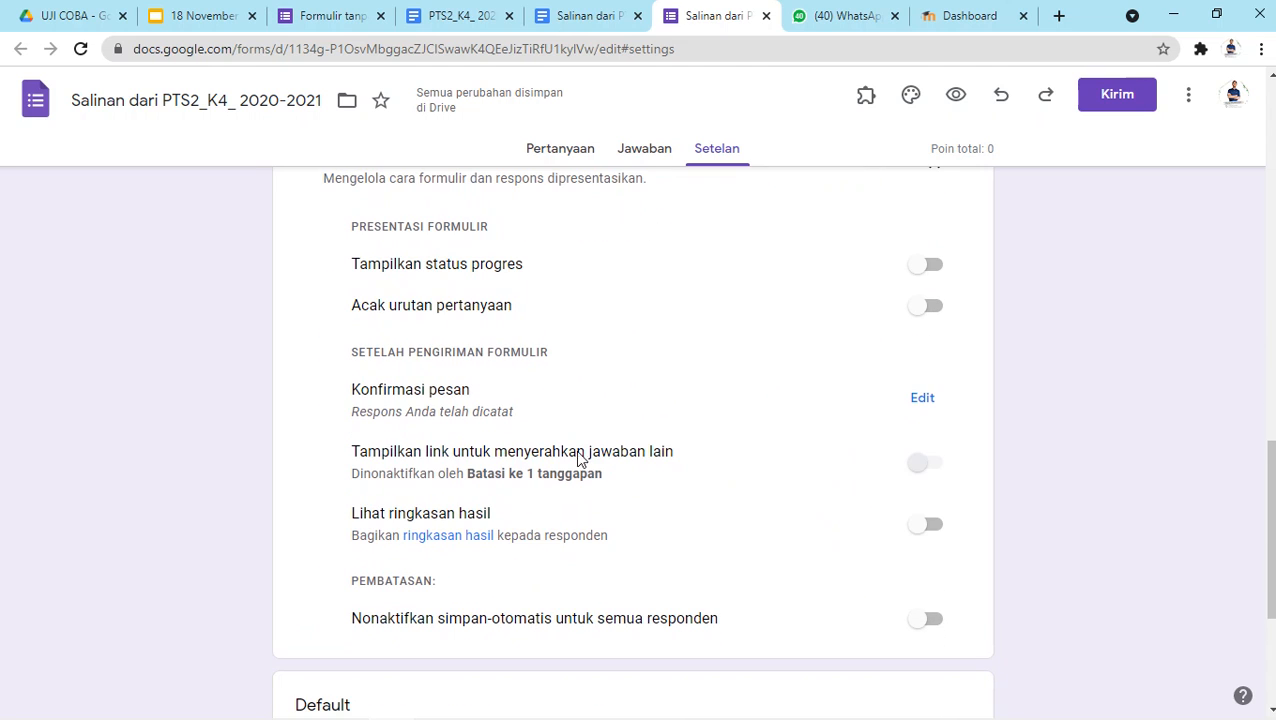
{"action": "left_click", "coordinate": [921, 400]}
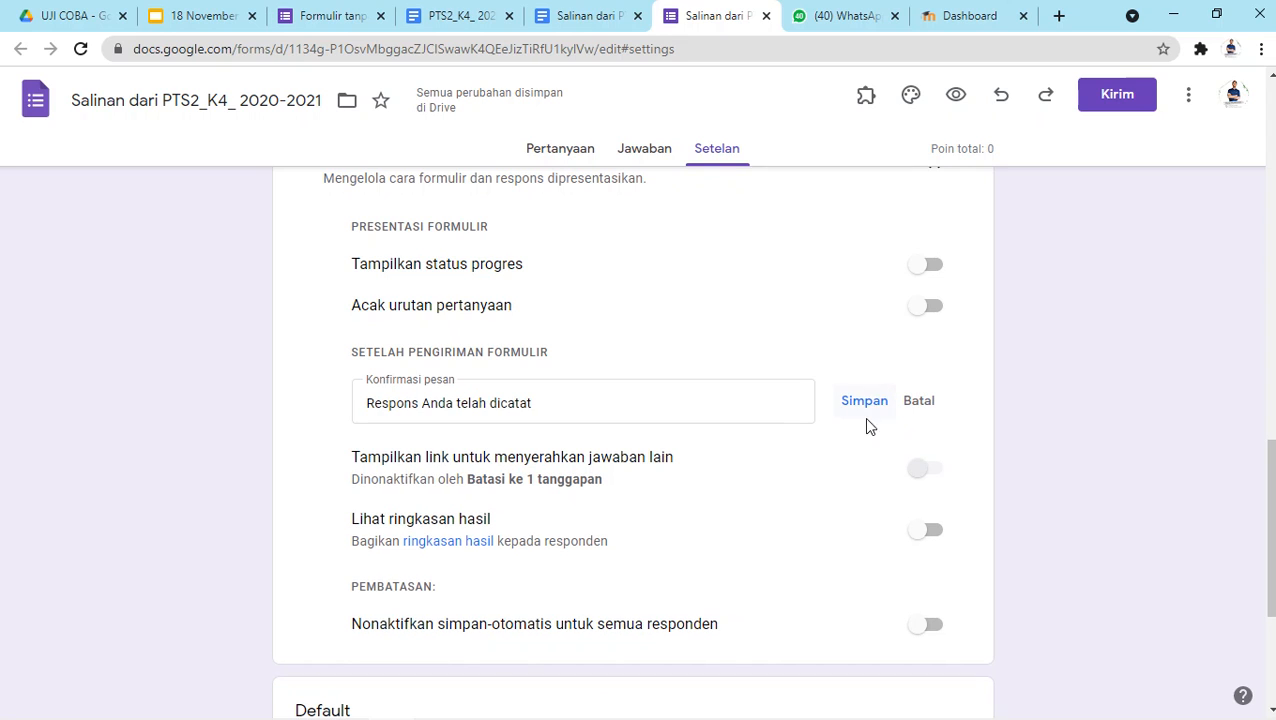
{"action": "left_click", "coordinate": [634, 407]}
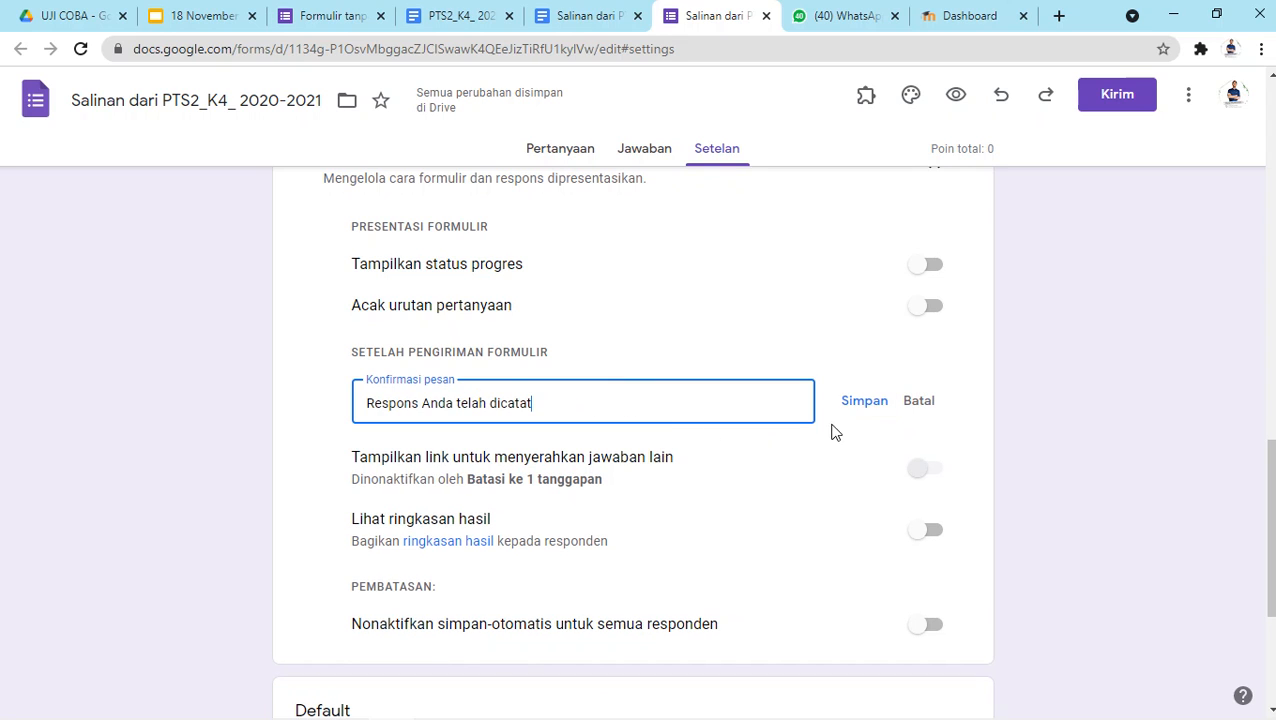
{"action": "left_click", "coordinate": [859, 404]}
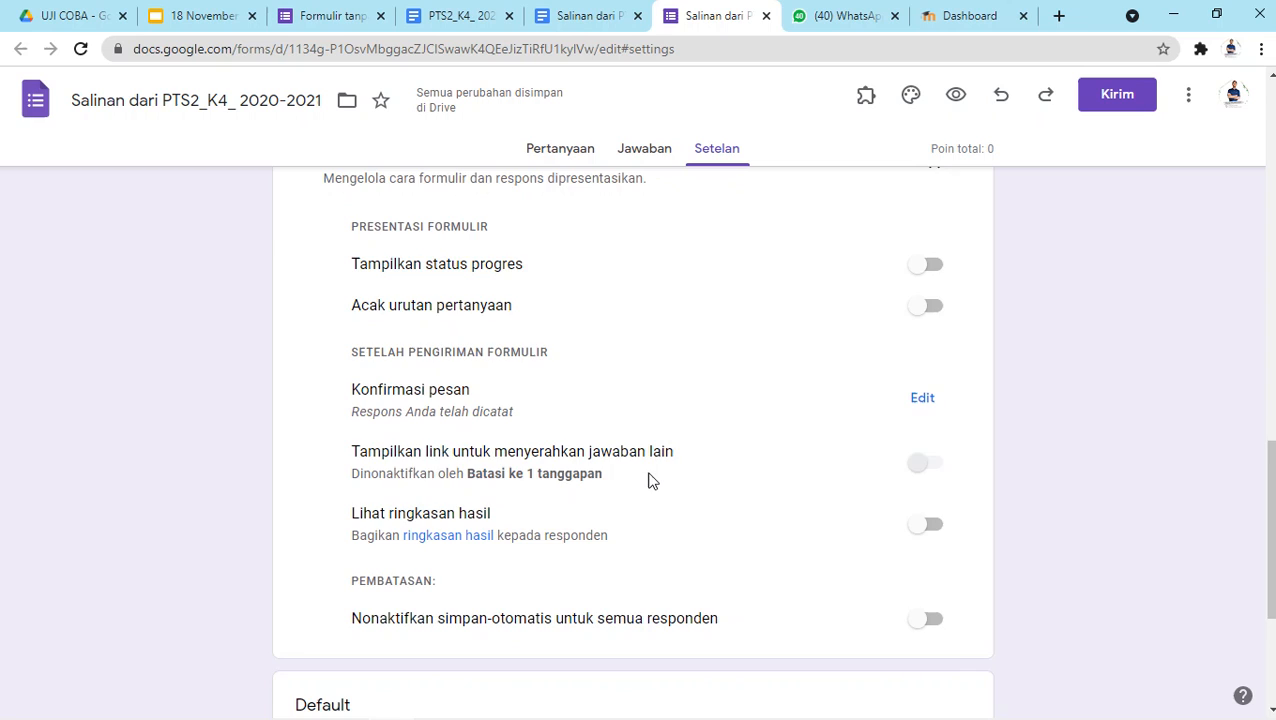
{"action": "scroll", "coordinate": [648, 480], "scroll_direction": "down", "scroll_amount": 1}
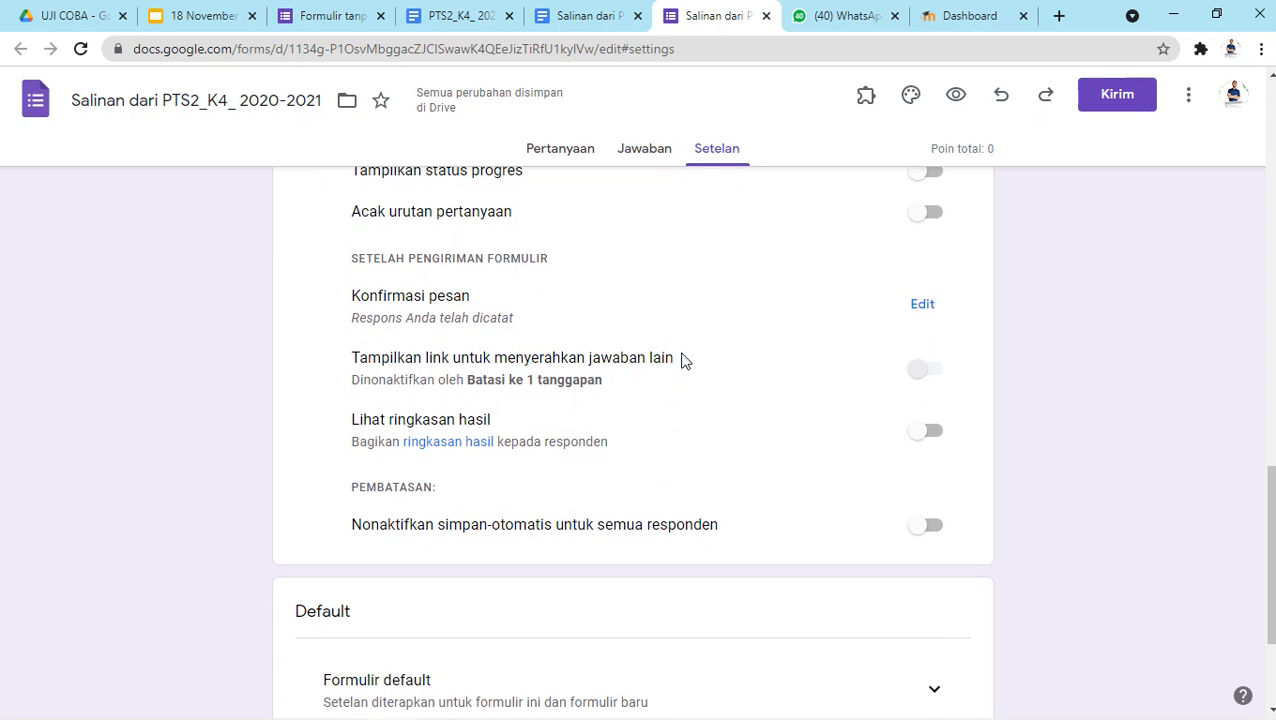
{"action": "scroll", "coordinate": [659, 483], "scroll_direction": "down", "scroll_amount": 2}
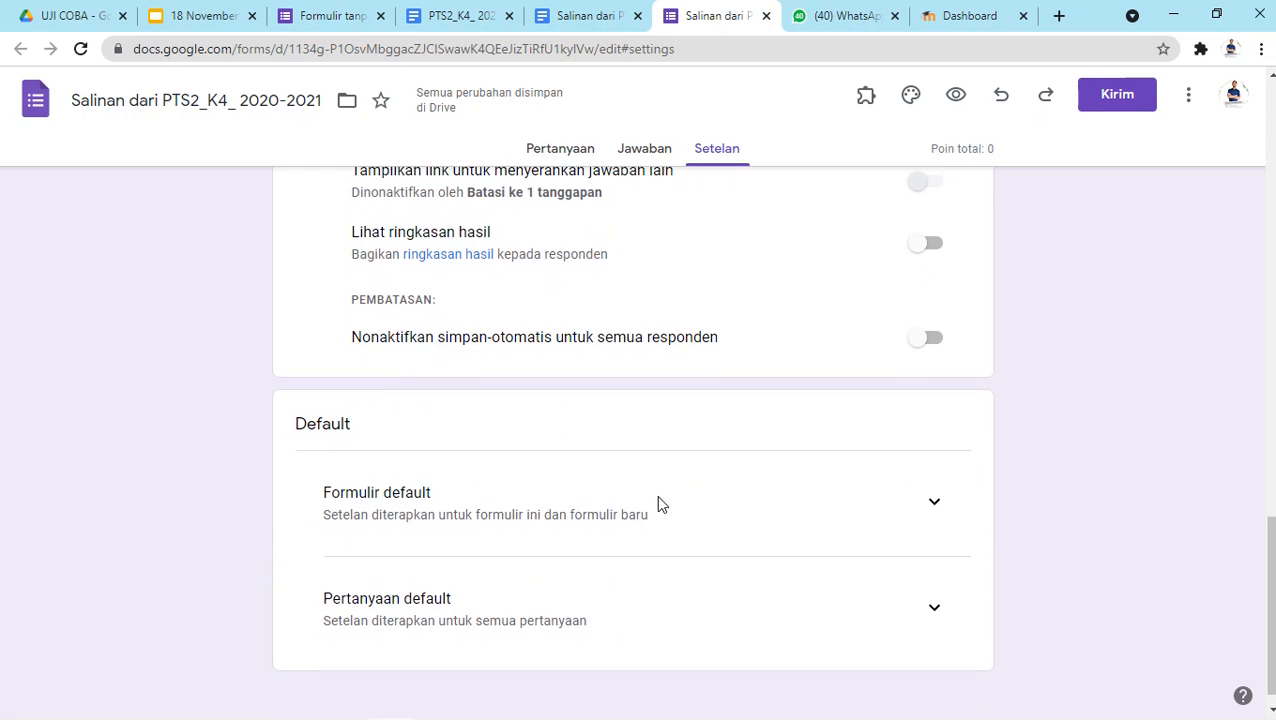
{"action": "scroll", "coordinate": [645, 465], "scroll_direction": "up", "scroll_amount": 15}
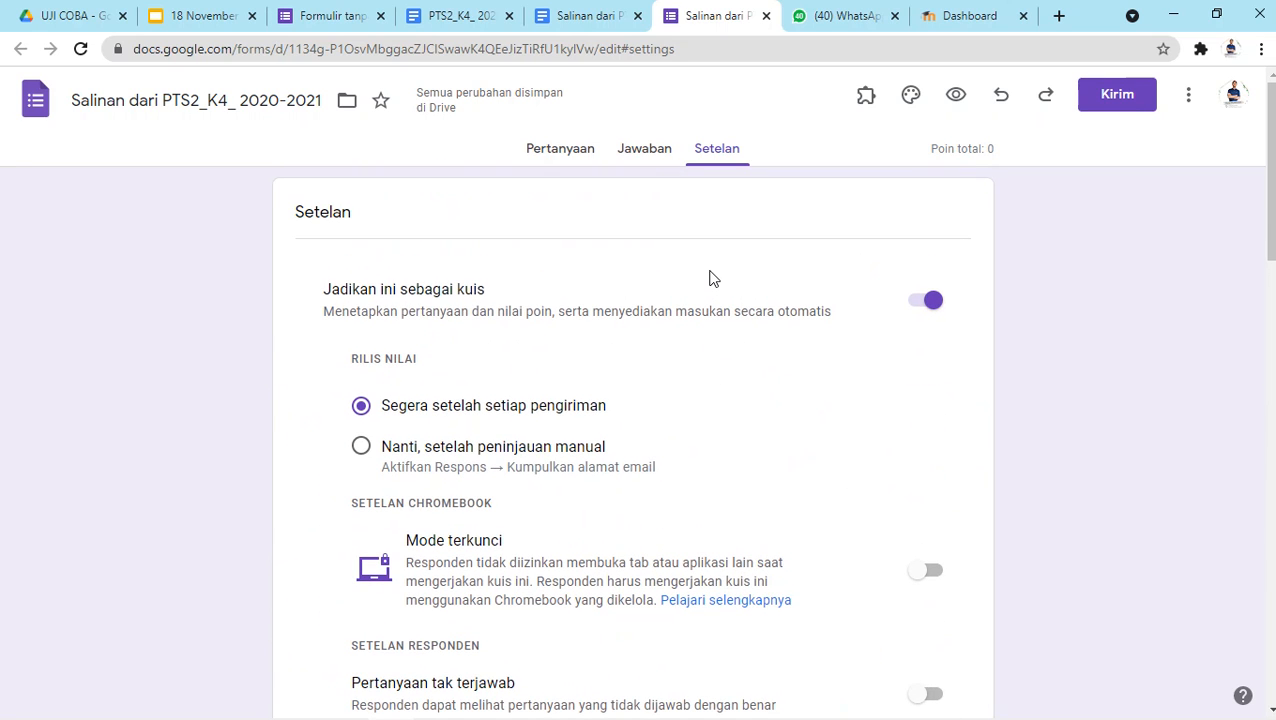
Check the required email field in the form header and look through the settings behind it.
{"action": "left_click", "coordinate": [584, 149]}
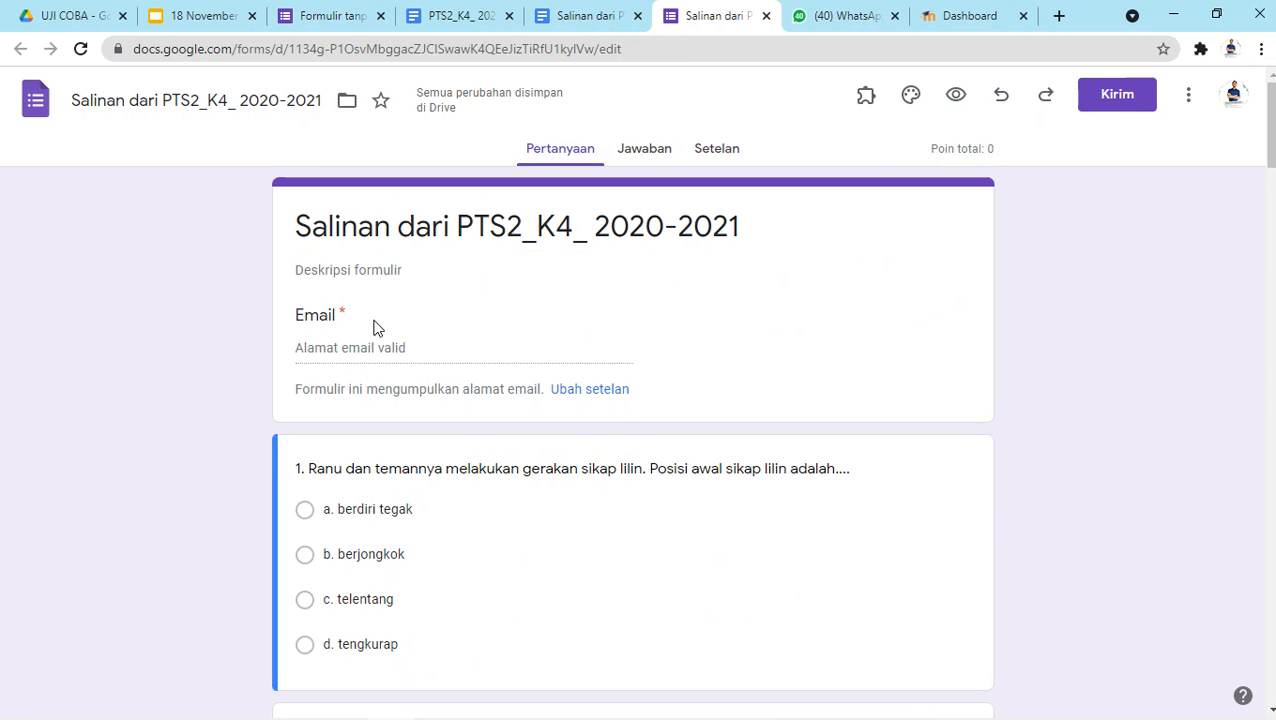
{"action": "left_click", "coordinate": [723, 152]}
{"action": "scroll", "coordinate": [618, 530], "scroll_direction": "down", "scroll_amount": 4}
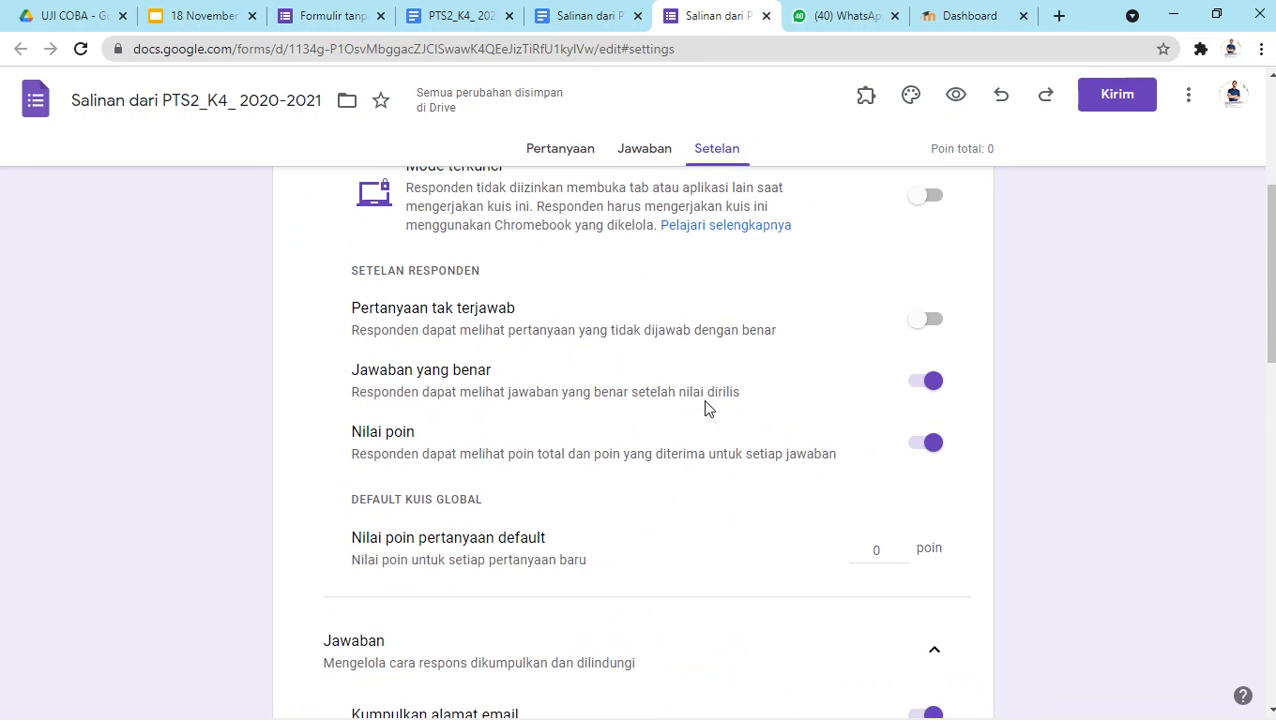
{"action": "scroll", "coordinate": [700, 420], "scroll_direction": "down", "scroll_amount": 2}
{"action": "scroll", "coordinate": [812, 550], "scroll_direction": "up", "scroll_amount": 2}
{"action": "left_click", "coordinate": [562, 160]}
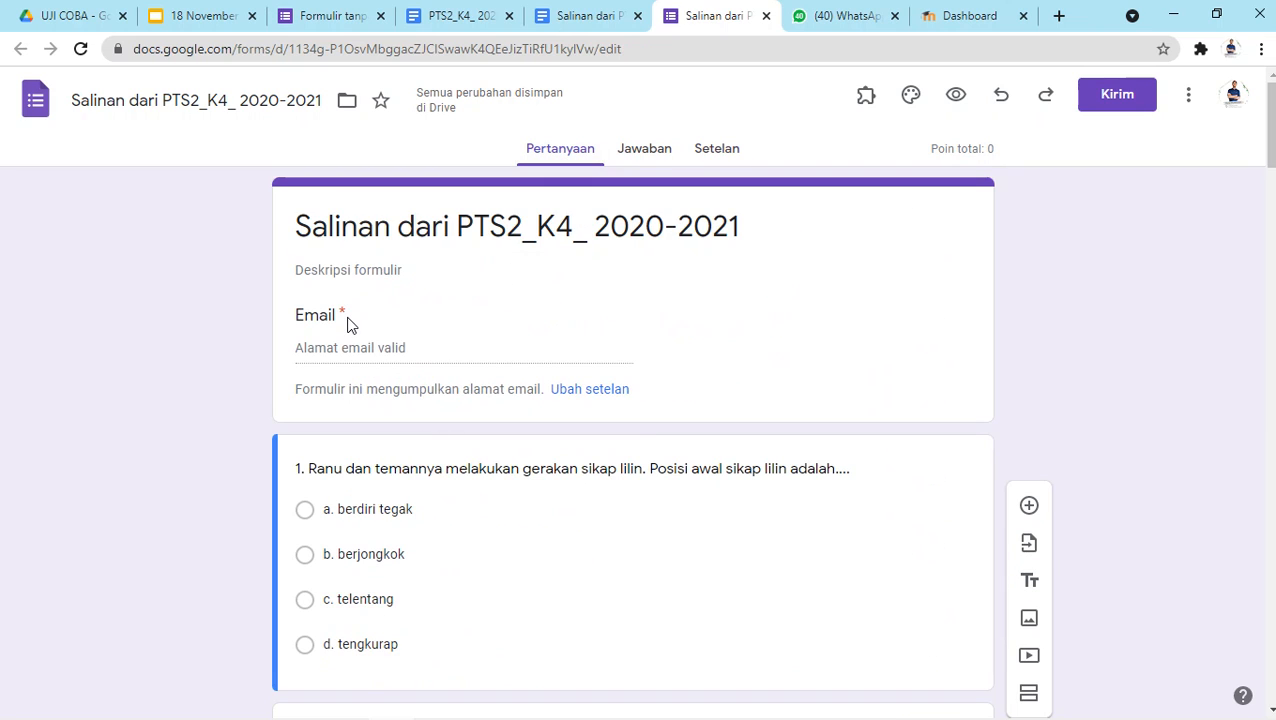
Turn off collecting email addresses in the response settings and return to the questions.
{"action": "left_click", "coordinate": [714, 148]}
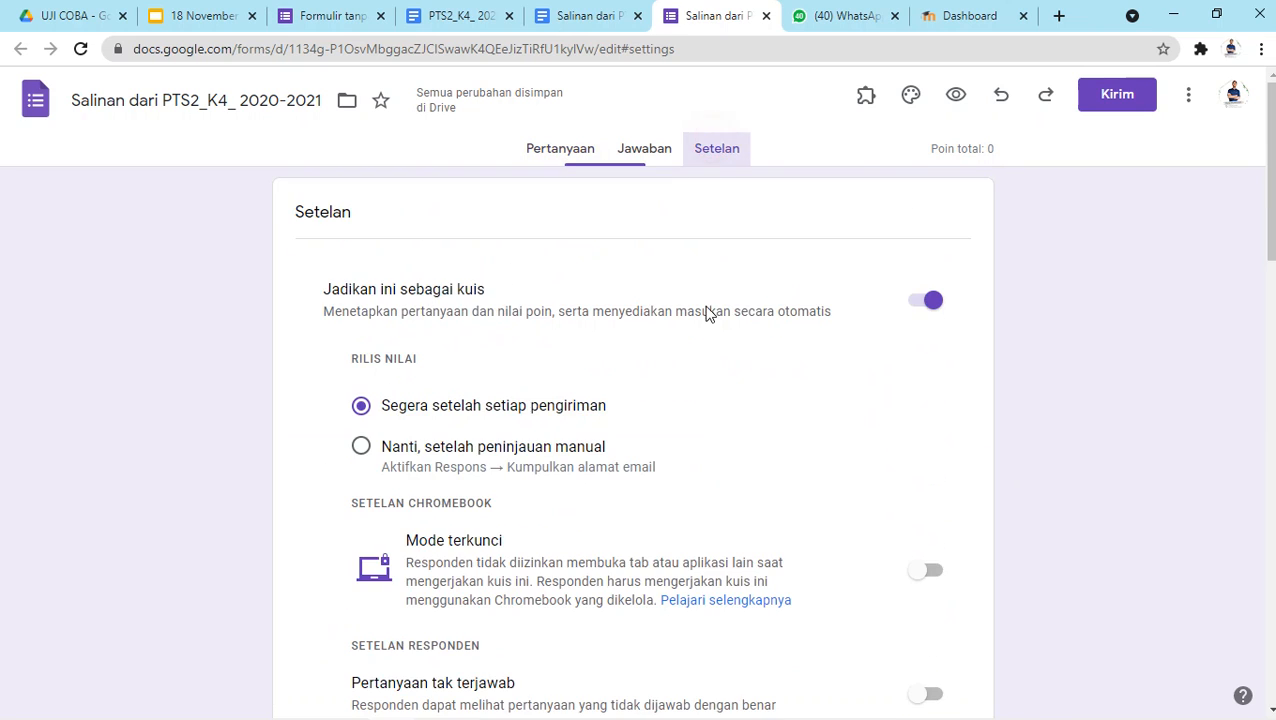
{"action": "scroll", "coordinate": [706, 300], "scroll_direction": "down", "scroll_amount": 5}
{"action": "scroll", "coordinate": [861, 350], "scroll_direction": "down", "scroll_amount": 2}
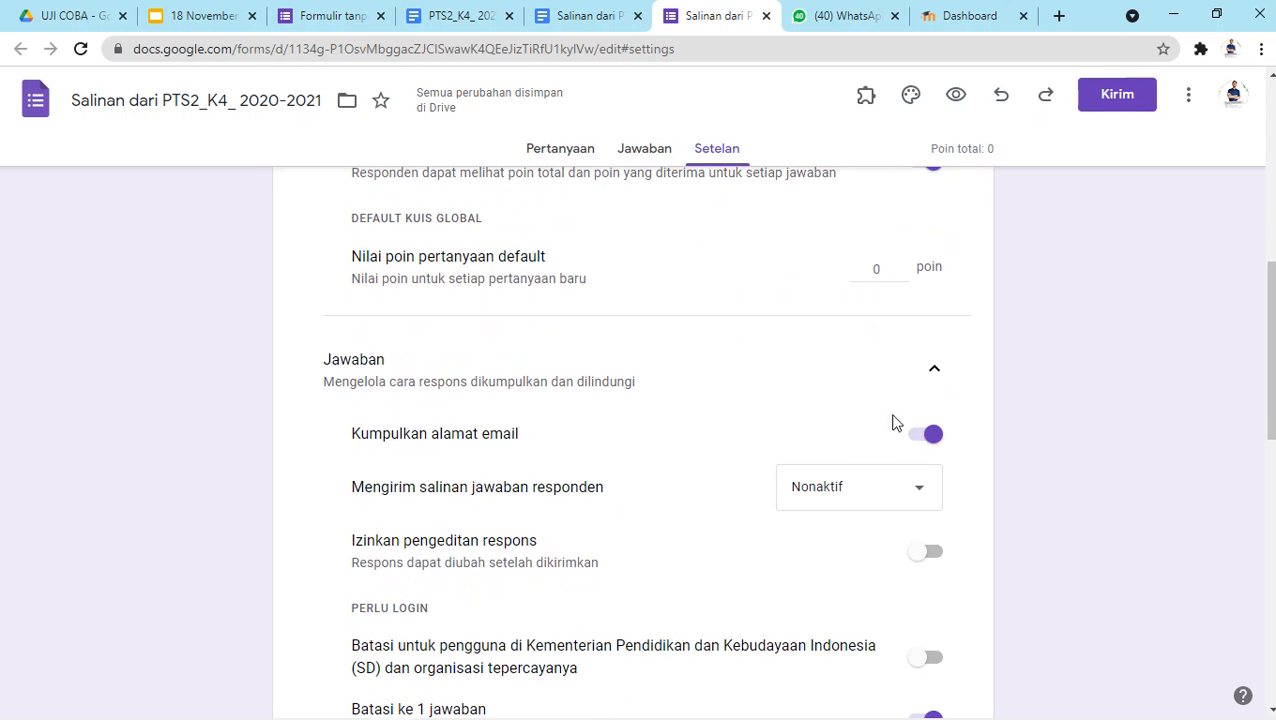
{"action": "left_click", "coordinate": [930, 436]}
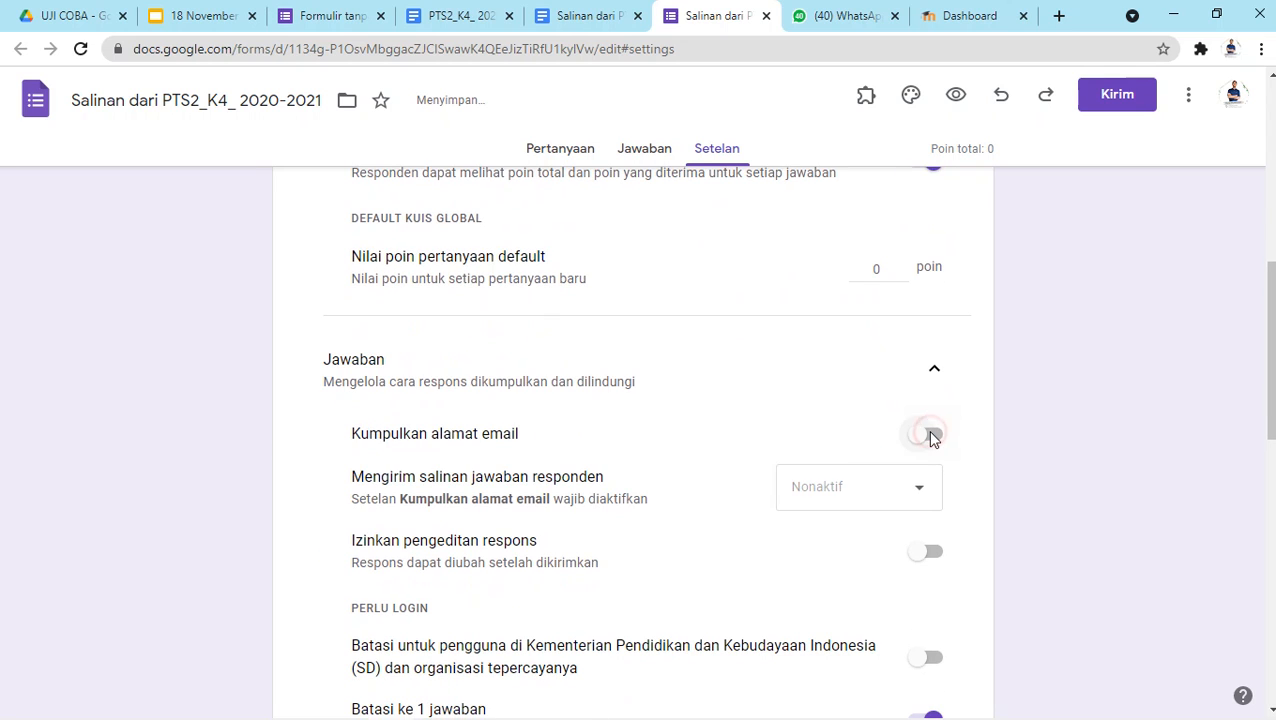
{"action": "left_click", "coordinate": [576, 150]}
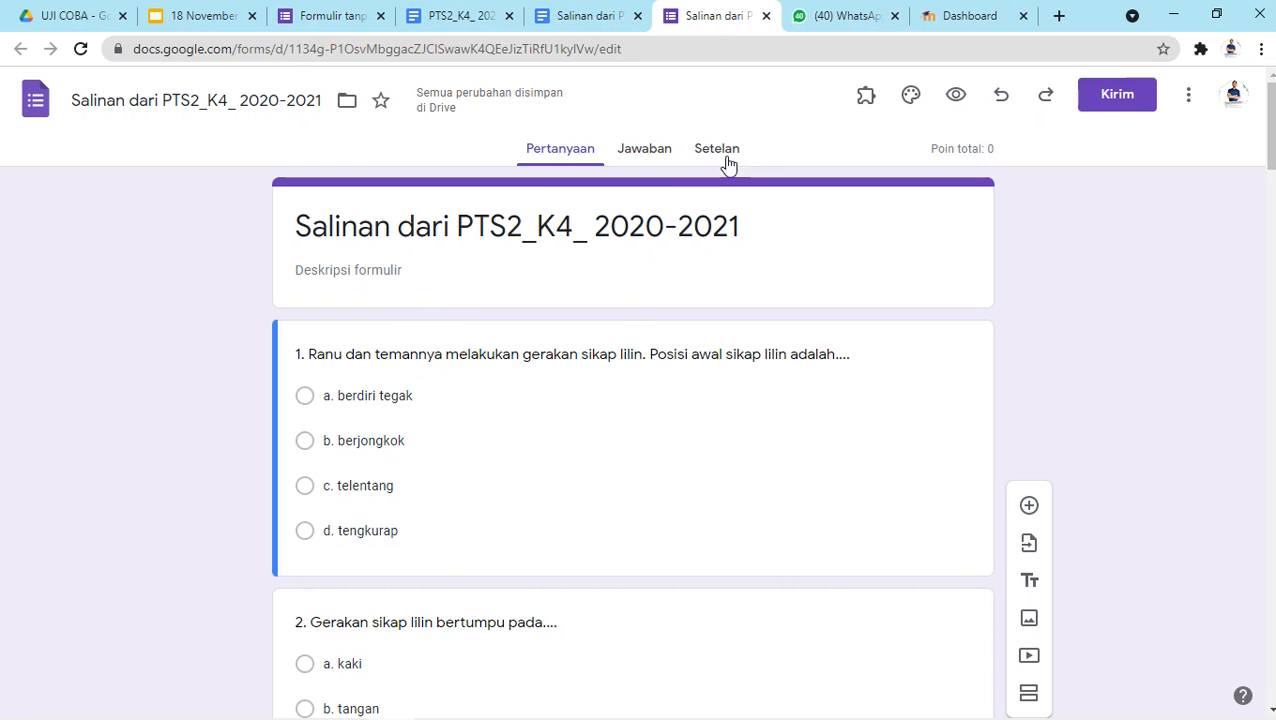
Add a new blank multiple-choice question to the form and locate it just before question 12.
{"action": "left_click", "coordinate": [1029, 508]}
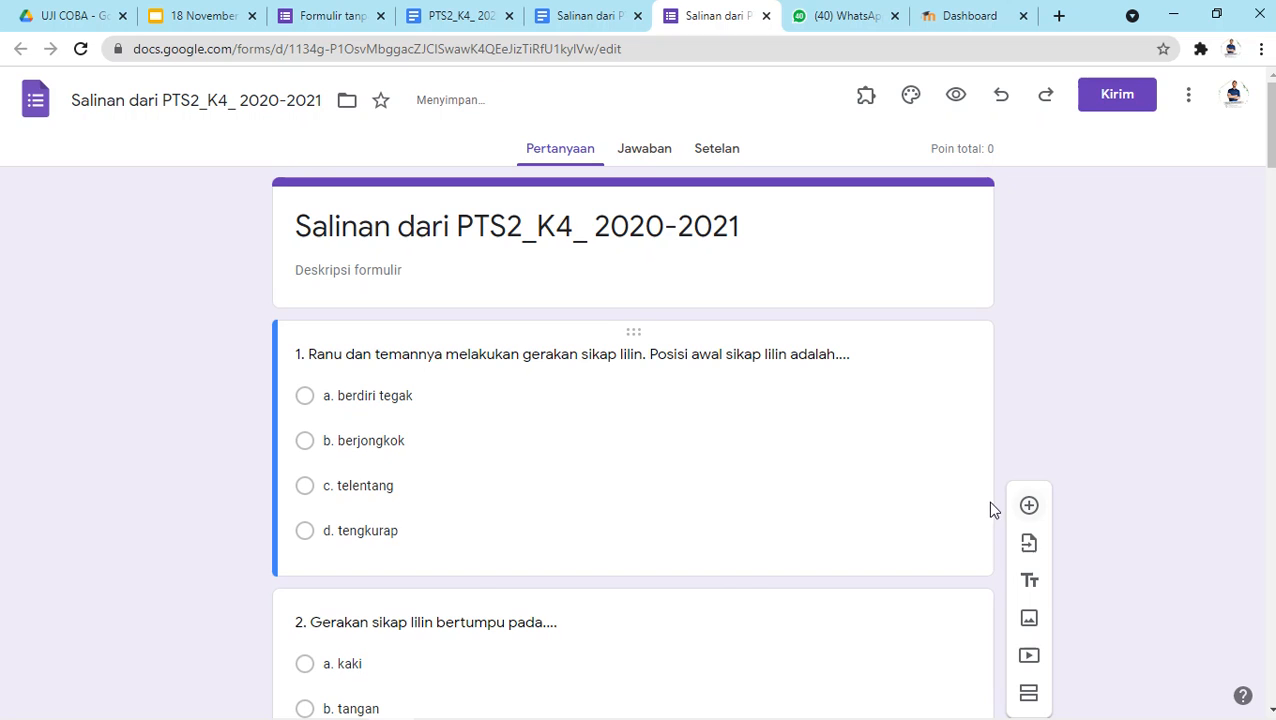
{"action": "scroll", "coordinate": [832, 476], "scroll_direction": "down", "scroll_amount": 15}
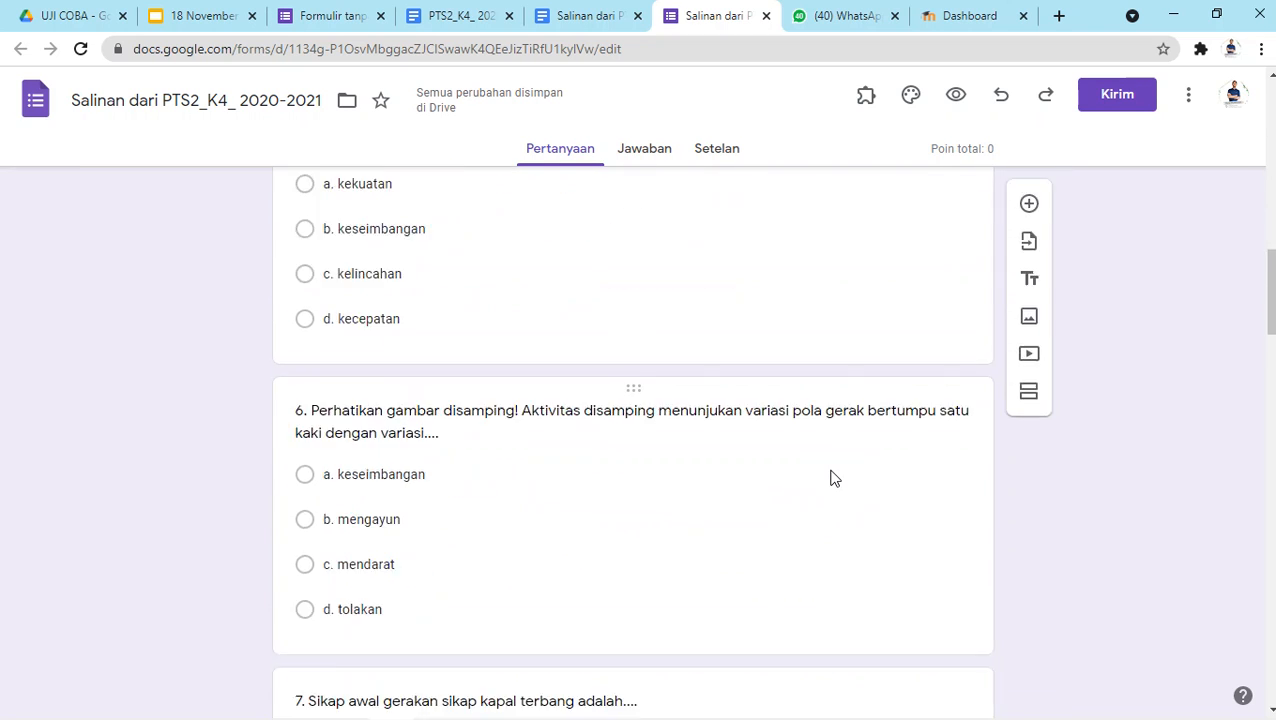
{"action": "scroll", "coordinate": [832, 478], "scroll_direction": "down", "scroll_amount": 15}
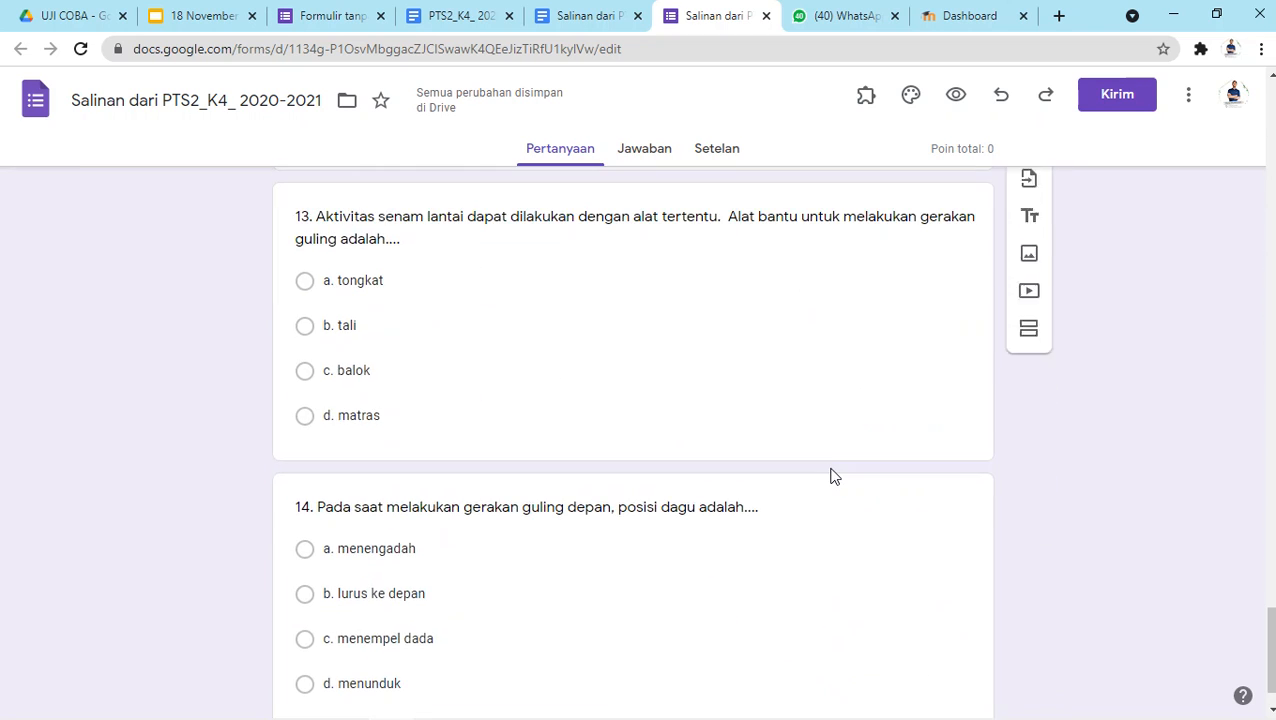
{"action": "scroll", "coordinate": [832, 476], "scroll_direction": "up", "scroll_amount": 6}
{"action": "scroll", "coordinate": [832, 472], "scroll_direction": "down", "scroll_amount": 2}
{"action": "scroll", "coordinate": [832, 476], "scroll_direction": "up", "scroll_amount": 2}
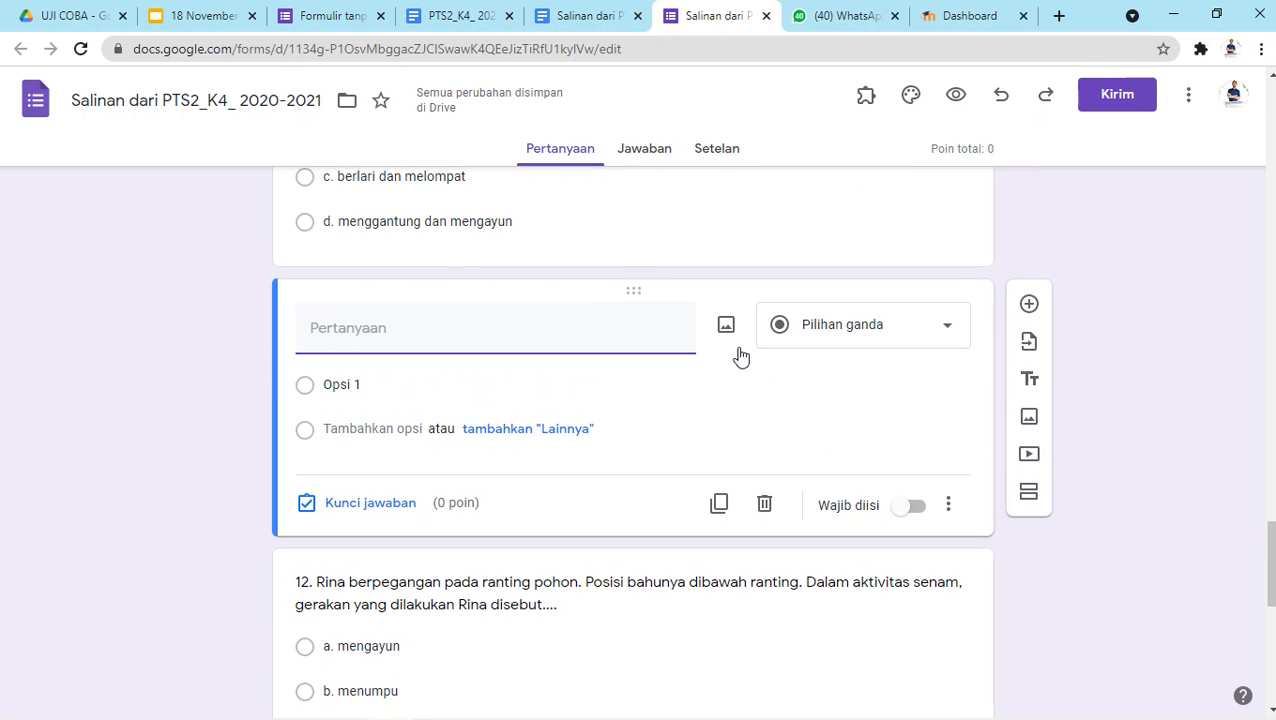
Move the blank question above question 1, title it "Nama" and change its type to short answer (Jawaban singkat).
{"action": "left_click_drag", "start_coordinate": [646, 286], "coordinate": [575, 286]}
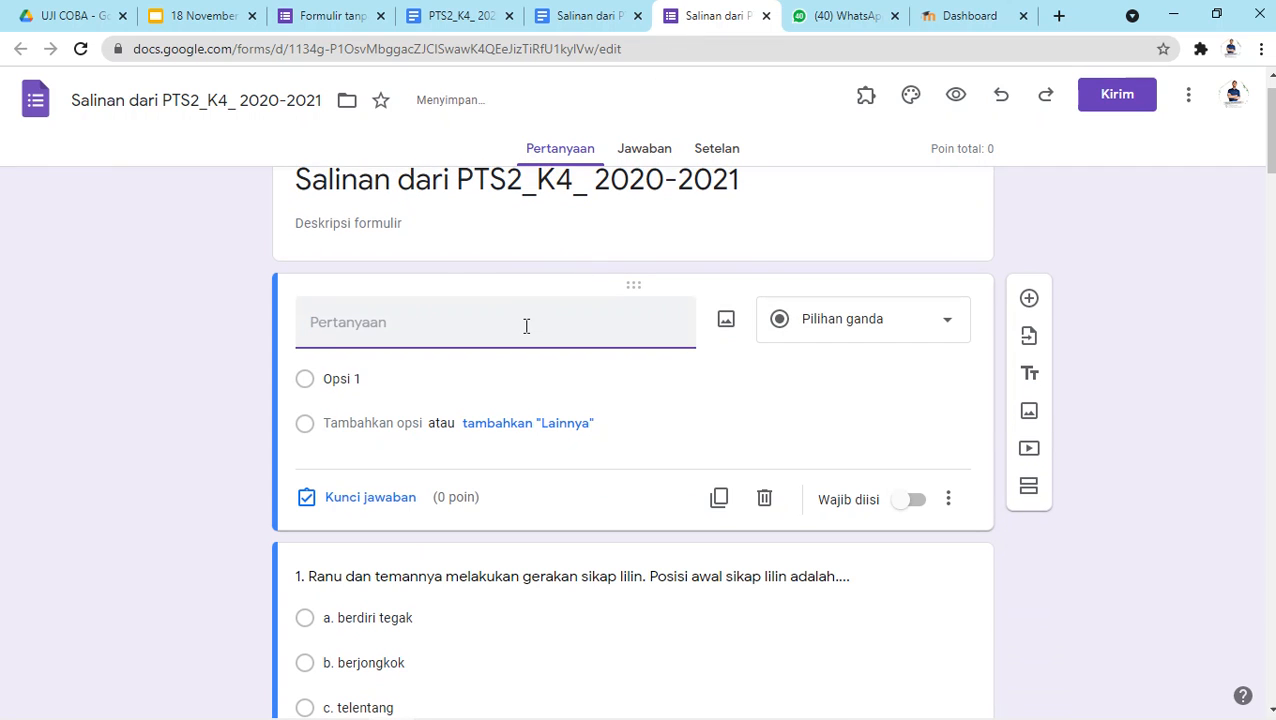
{"action": "type", "text": "Nama"}
{"action": "left_click", "coordinate": [832, 333]}
{"action": "left_click", "coordinate": [853, 148]}
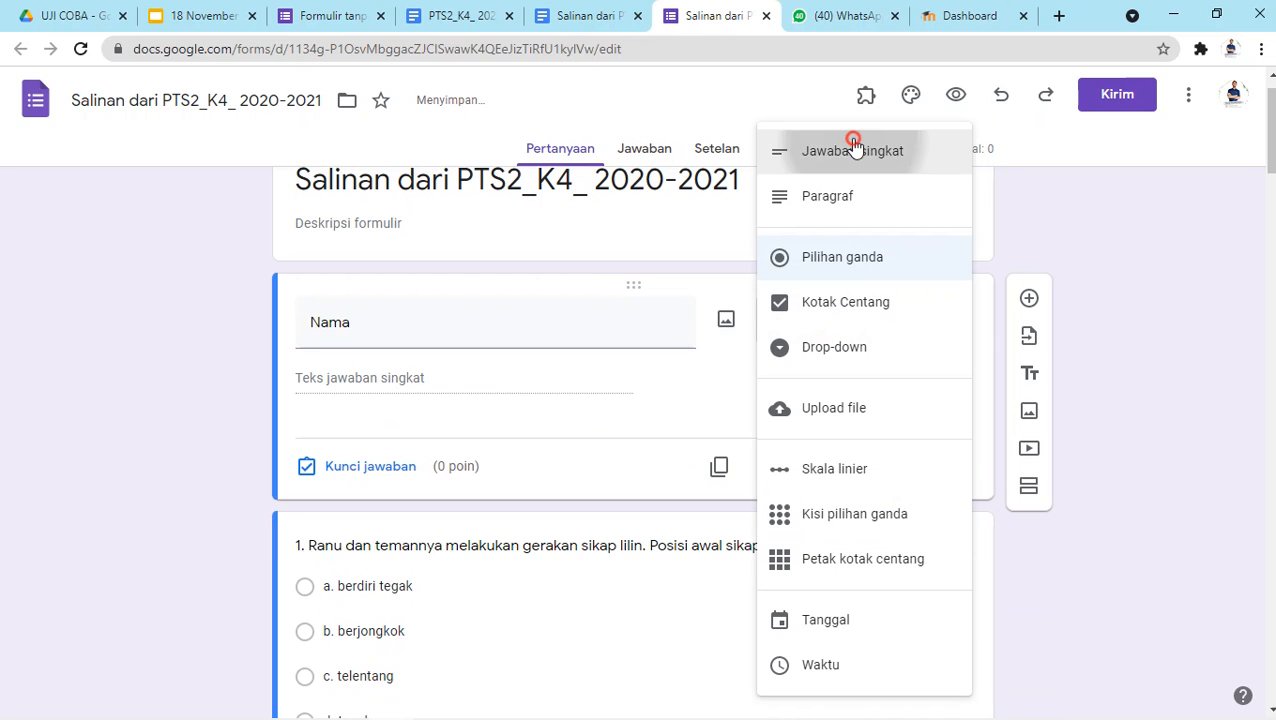
Set question 1's answer key to "c. telentang" worth 5 points and make the question required.
{"action": "scroll", "coordinate": [477, 470], "scroll_direction": "down", "scroll_amount": 1}
{"action": "left_click", "coordinate": [456, 498]}
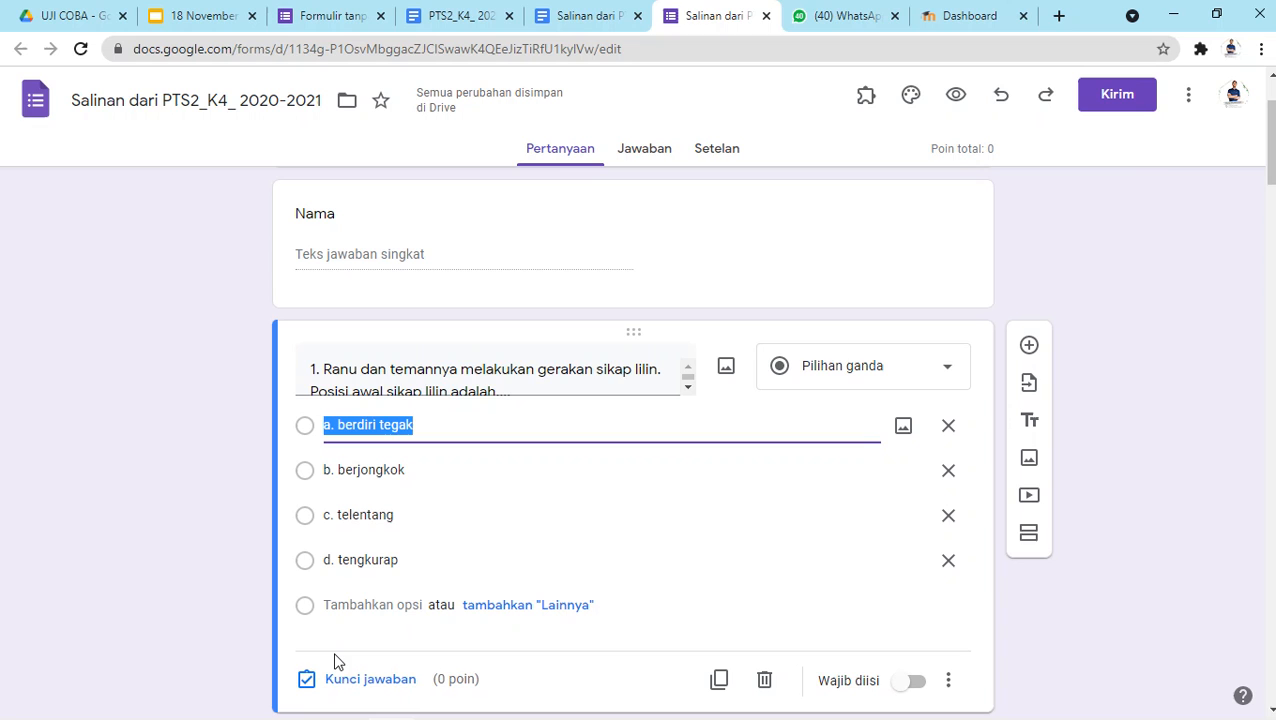
{"action": "scroll", "coordinate": [530, 498], "scroll_direction": "down", "scroll_amount": 1}
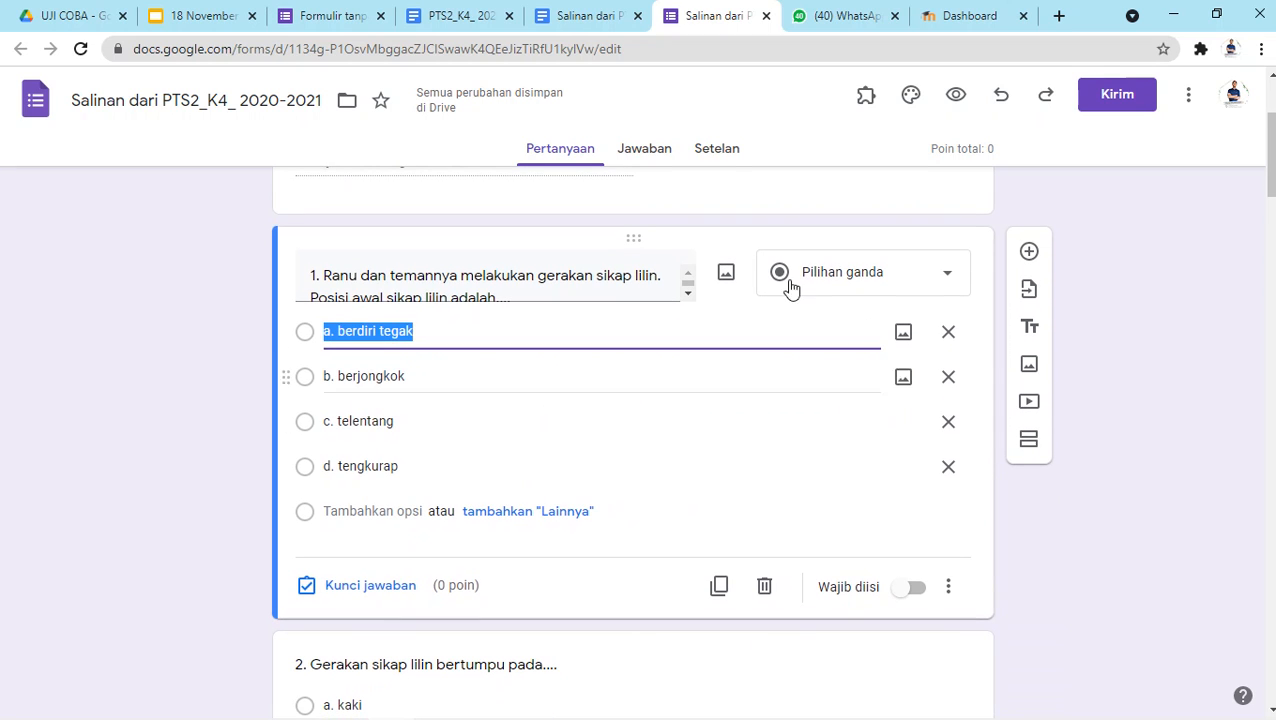
{"action": "left_click", "coordinate": [396, 584]}
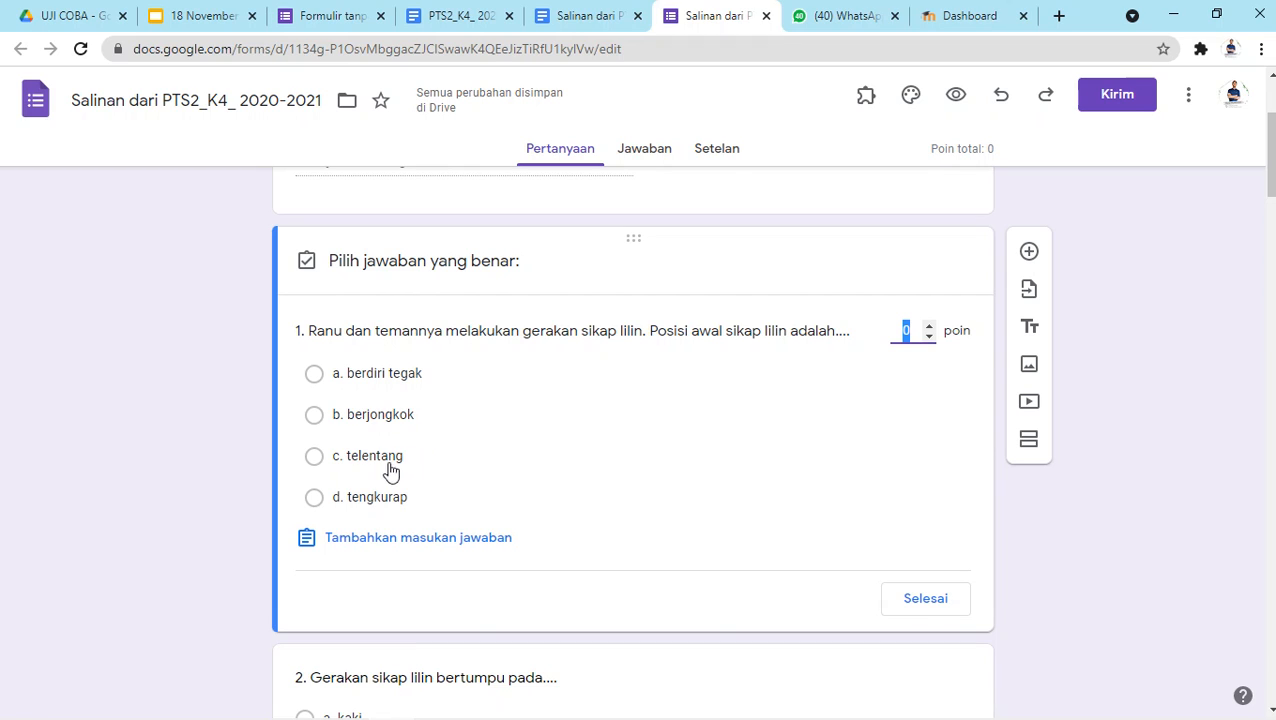
{"action": "left_click", "coordinate": [314, 456]}
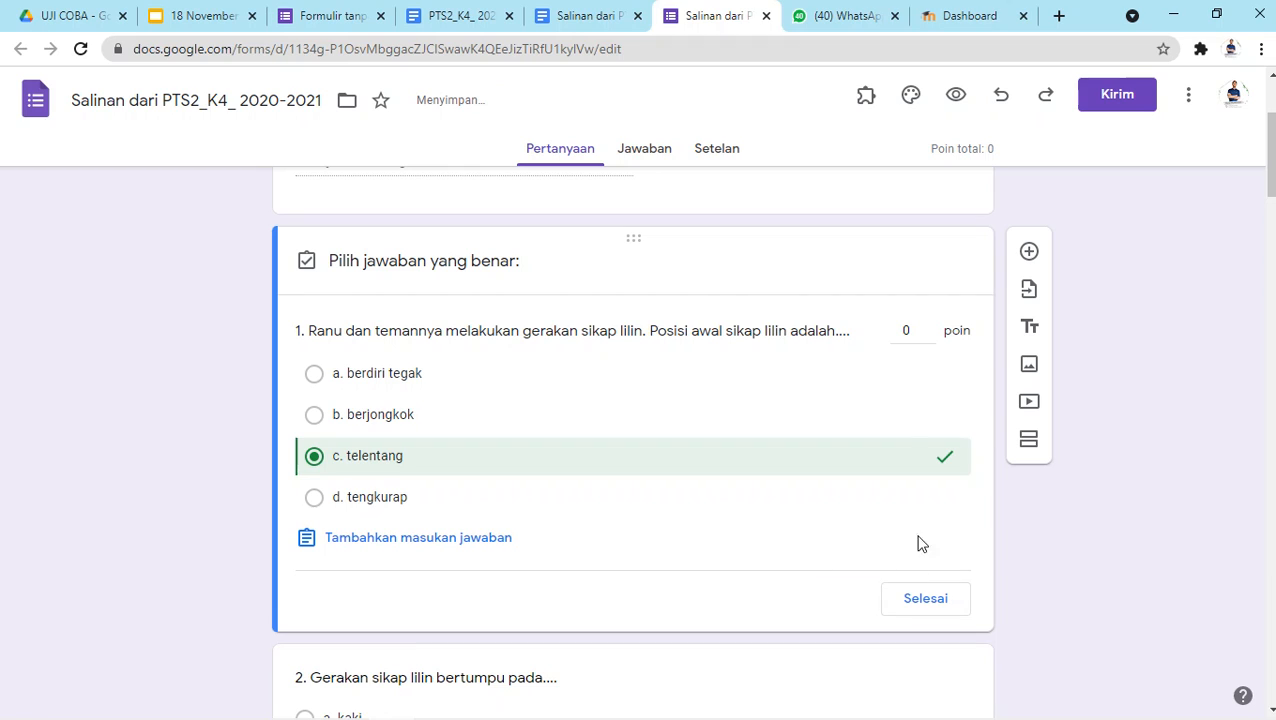
{"action": "left_click", "coordinate": [930, 328]}
{"action": "left_click", "coordinate": [930, 328]}
{"action": "left_click", "coordinate": [930, 328]}
{"action": "left_click", "coordinate": [930, 328]}
{"action": "left_click", "coordinate": [930, 328]}
{"action": "left_click", "coordinate": [926, 599]}
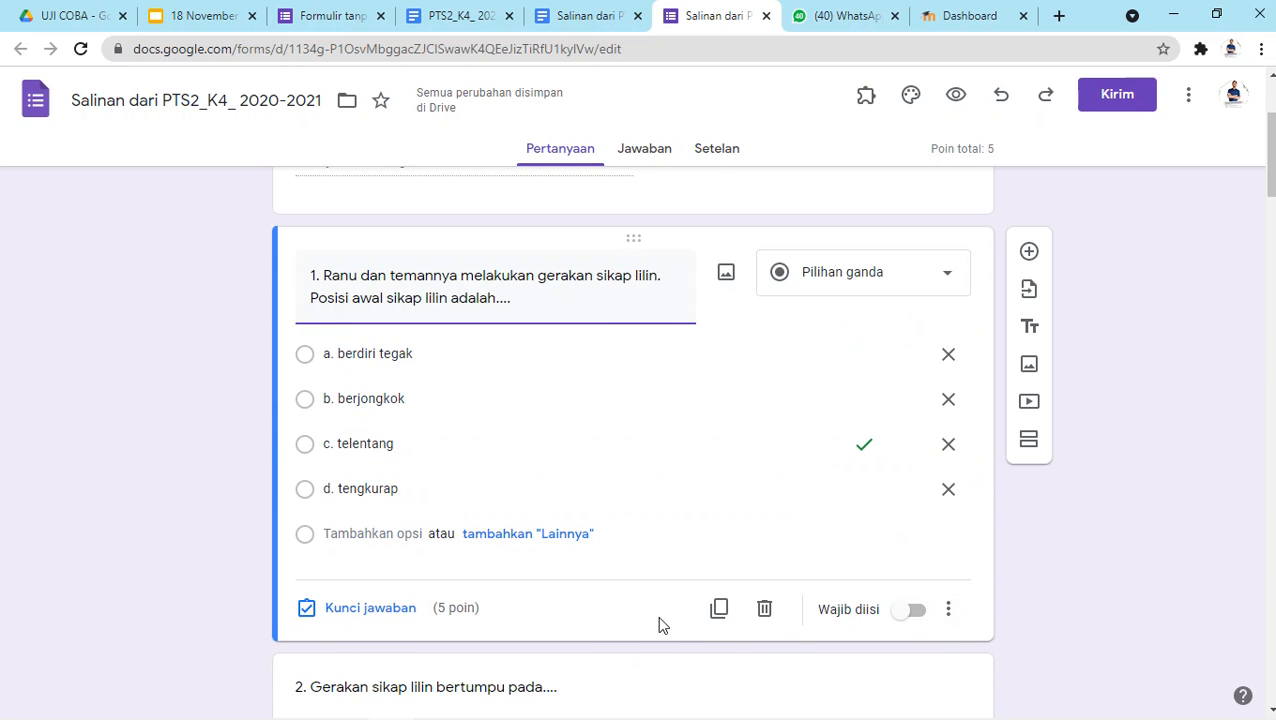
{"action": "left_click", "coordinate": [909, 613]}
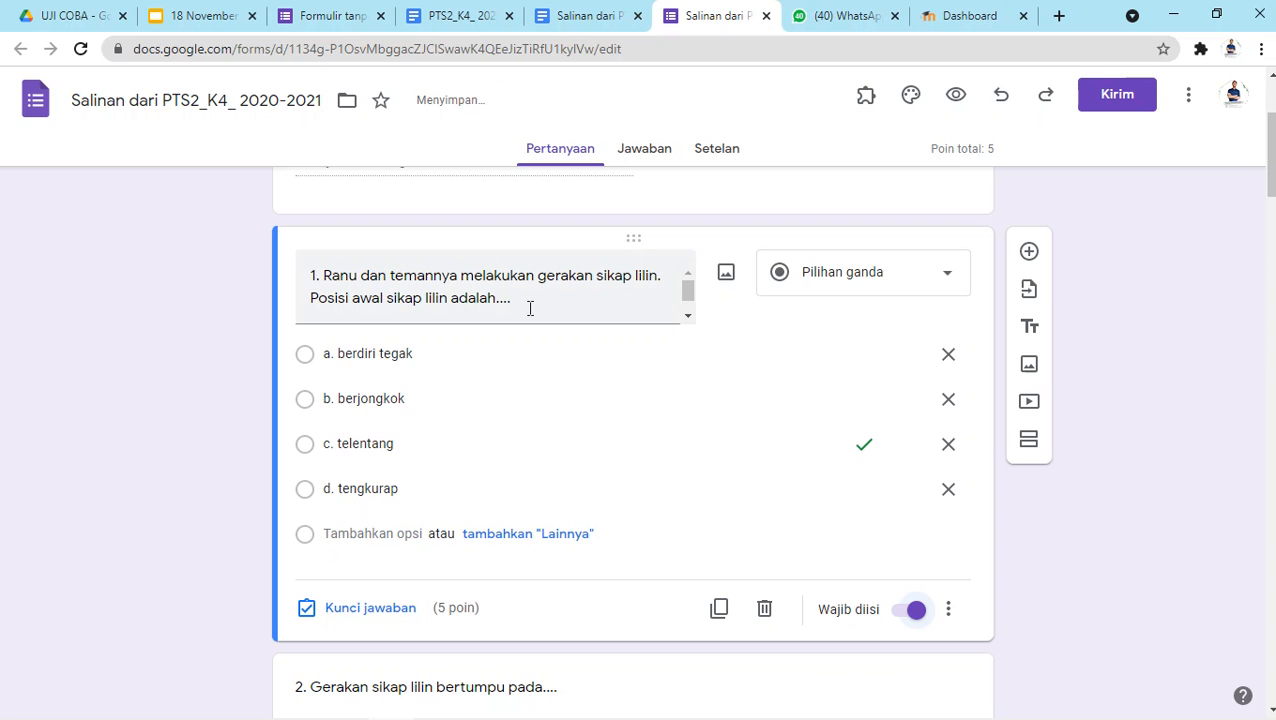
{"action": "scroll", "coordinate": [555, 400], "scroll_direction": "down", "scroll_amount": 3}
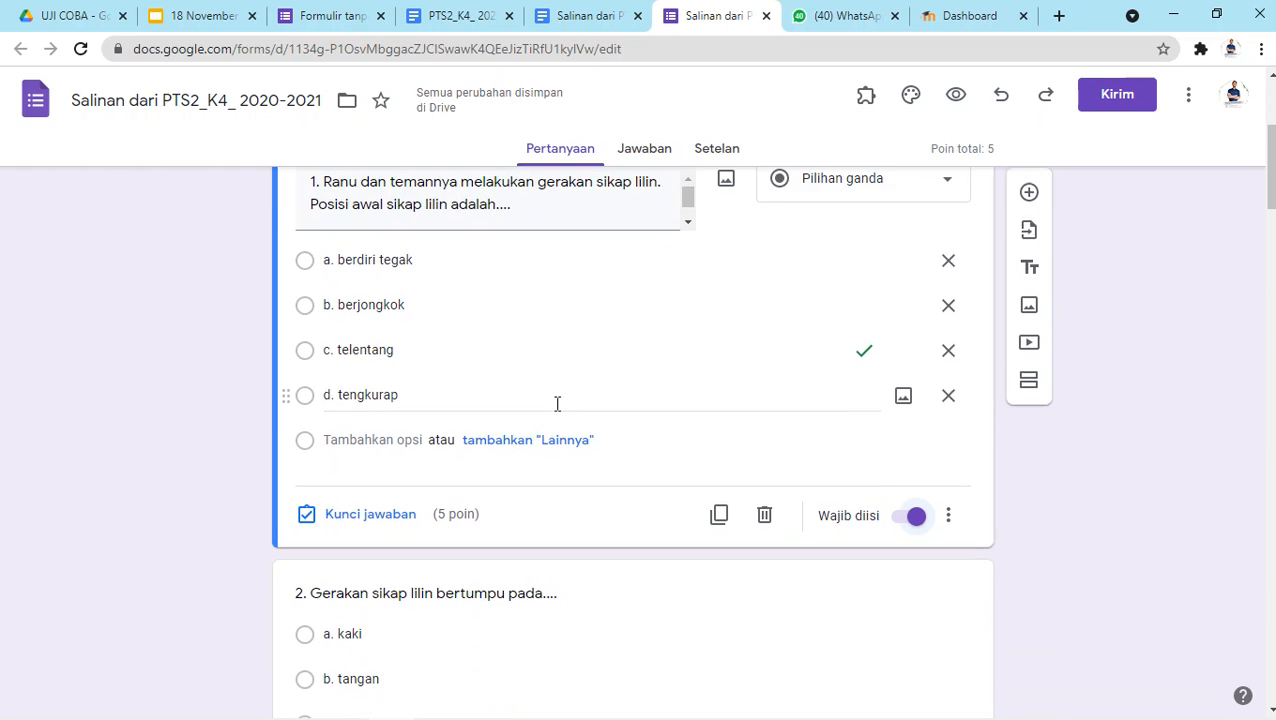
{"action": "scroll", "coordinate": [556, 408], "scroll_direction": "down", "scroll_amount": 10}
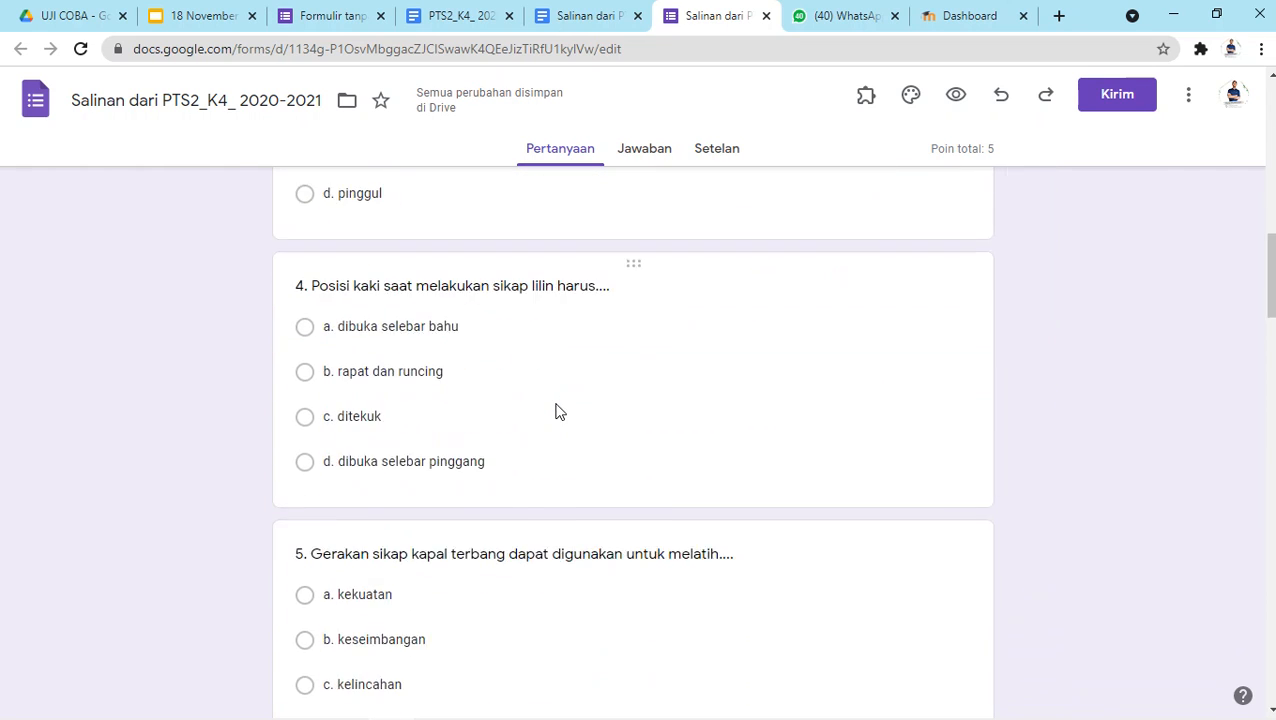
{"action": "scroll", "coordinate": [555, 405], "scroll_direction": "up", "scroll_amount": 9}
{"action": "scroll", "coordinate": [555, 398], "scroll_direction": "up", "scroll_amount": 5}
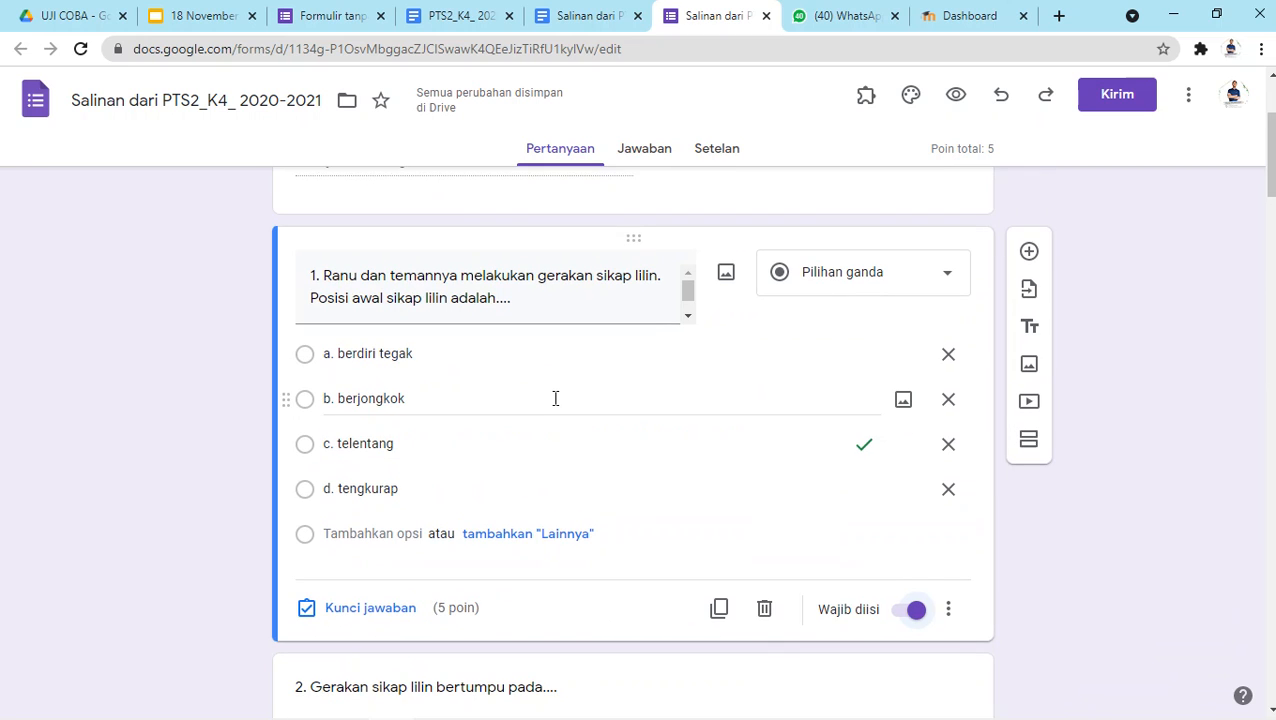
{"action": "scroll", "coordinate": [555, 398], "scroll_direction": "up", "scroll_amount": 3}
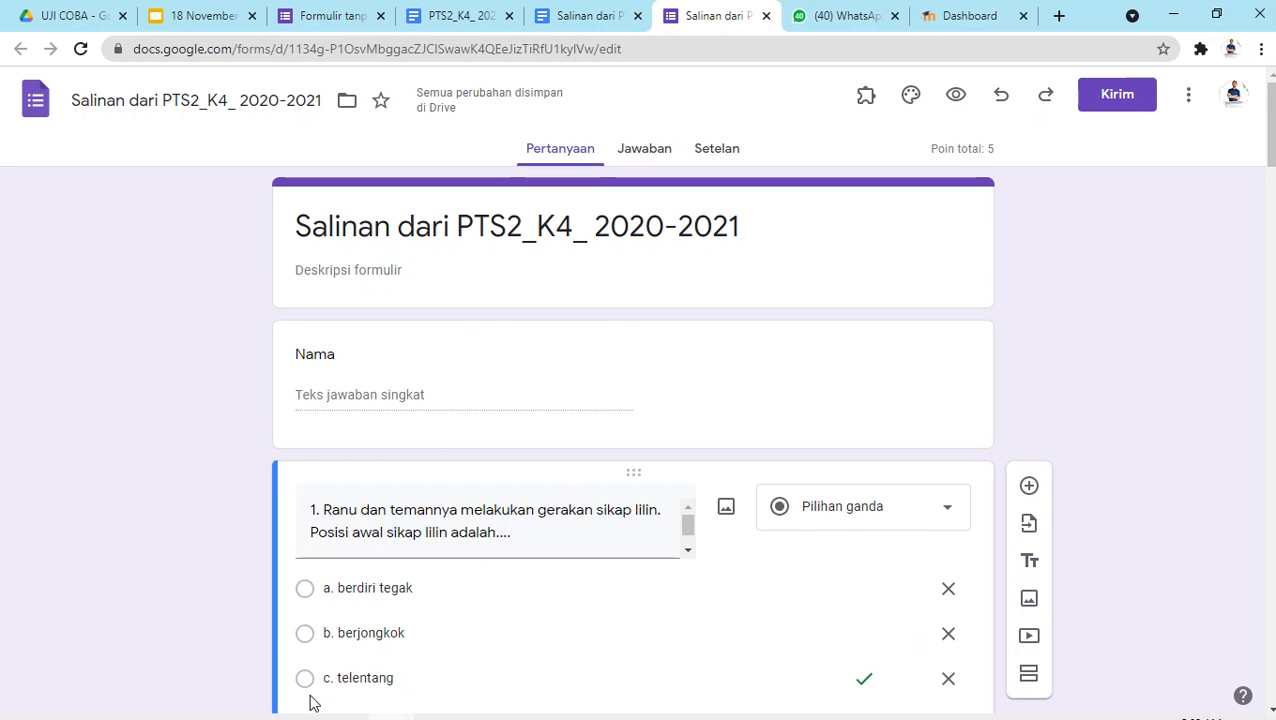
{"action": "mouse_move", "coordinate": [226, 700]}
{"action": "left_click", "coordinate": [175, 705]}
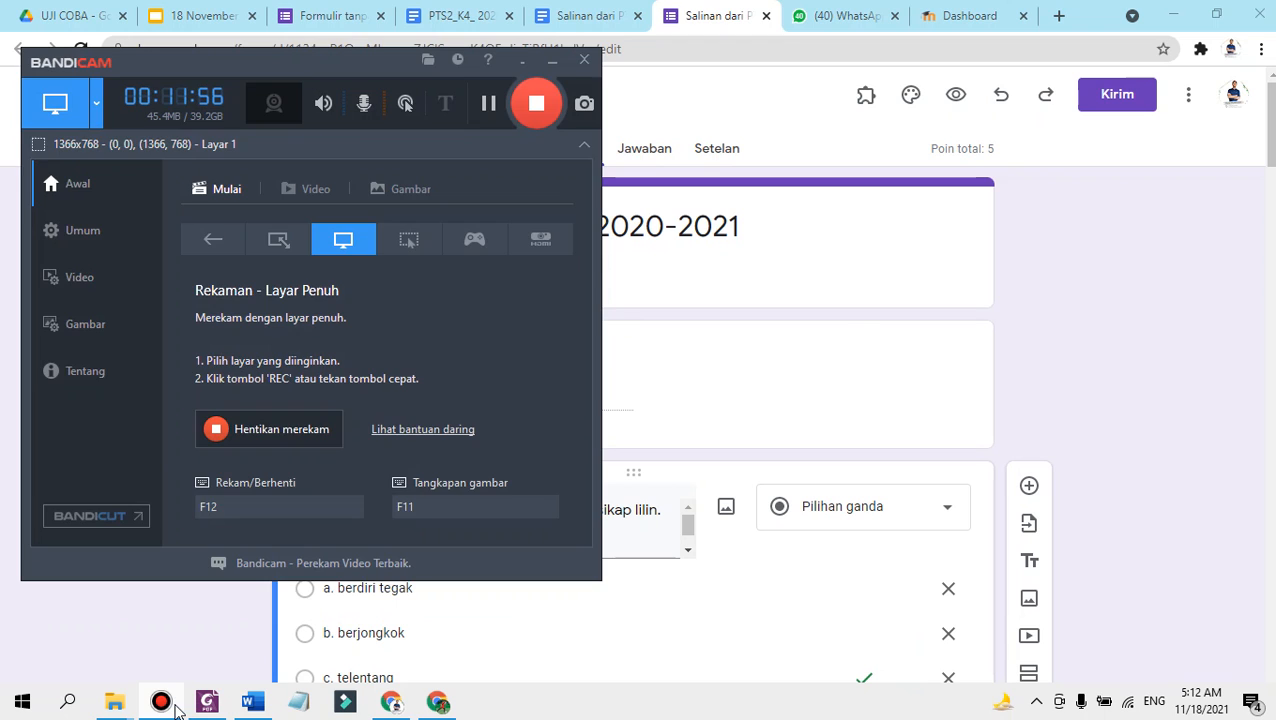
{"action": "left_click", "coordinate": [175, 705]}
{"action": "scroll", "coordinate": [700, 450], "scroll_direction": "down", "scroll_amount": 2}
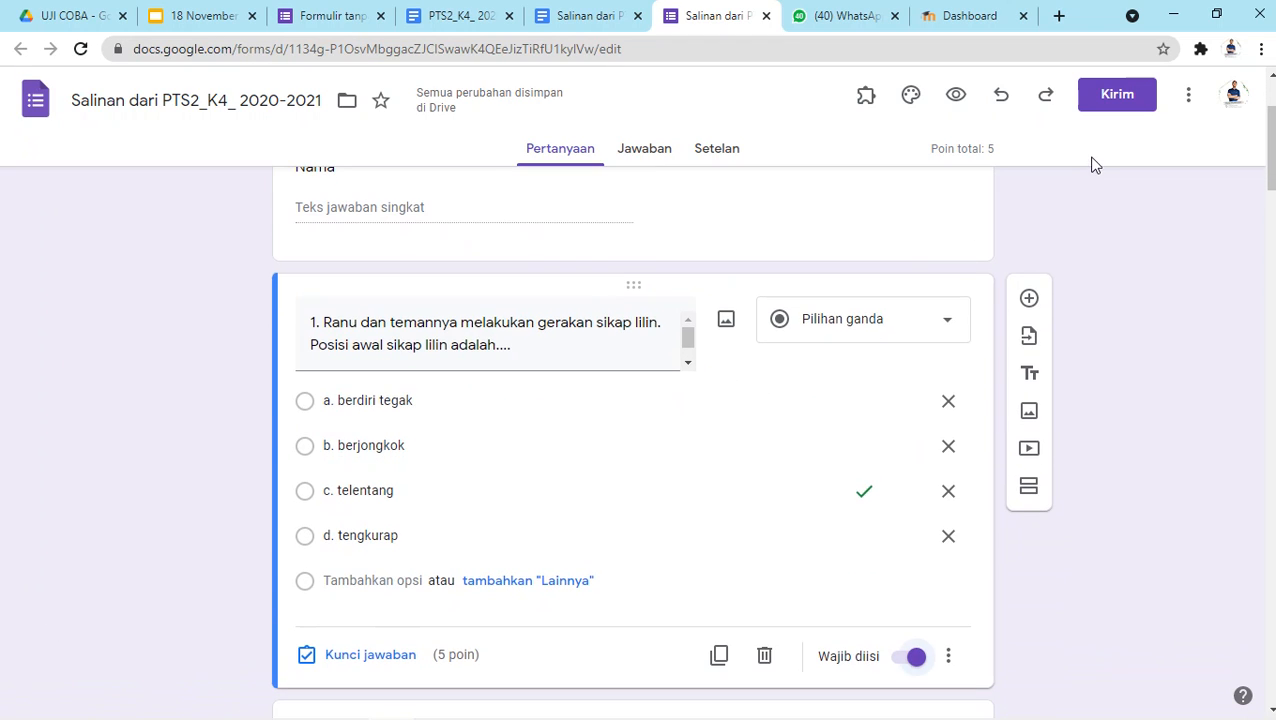
{"action": "scroll", "coordinate": [1095, 165], "scroll_direction": "down", "scroll_amount": 4}
{"action": "scroll", "coordinate": [937, 230], "scroll_direction": "down", "scroll_amount": 3}
{"action": "scroll", "coordinate": [920, 233], "scroll_direction": "up", "scroll_amount": 9}
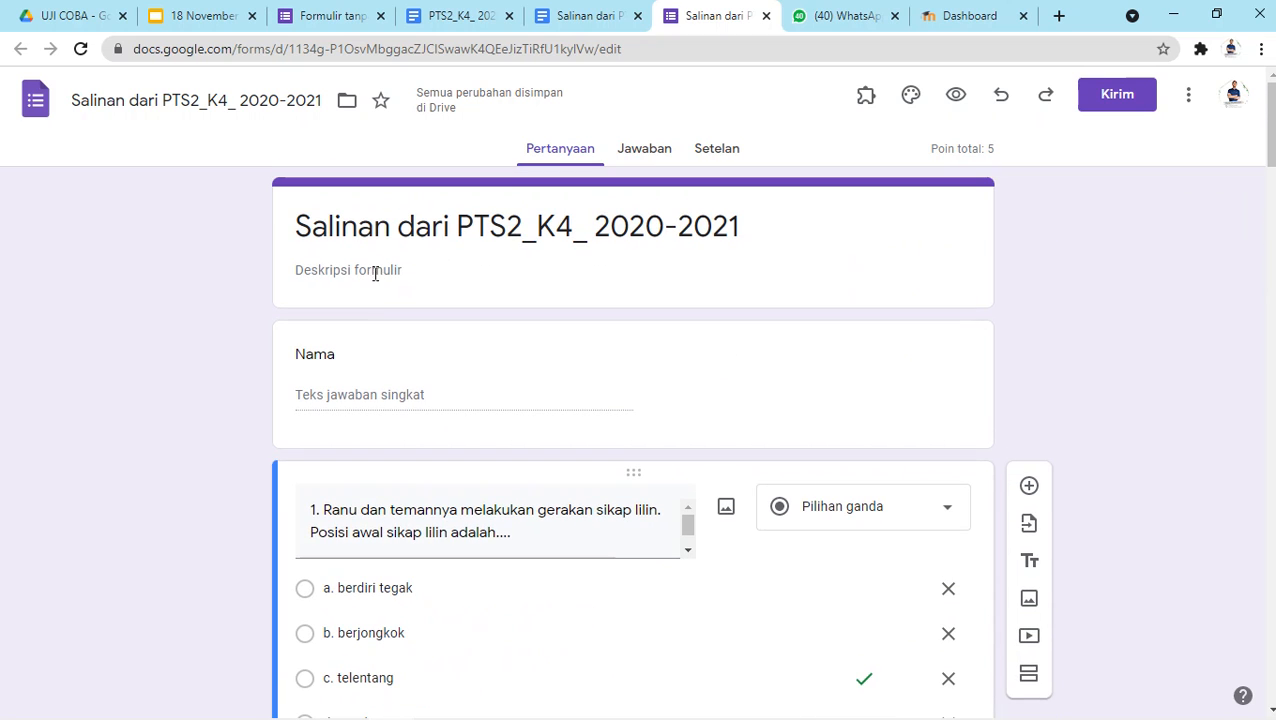
Replace the form title in the header with "Penilaian Harian Bab 3 PJOK Kelas 4".
{"action": "left_click", "coordinate": [375, 271]}
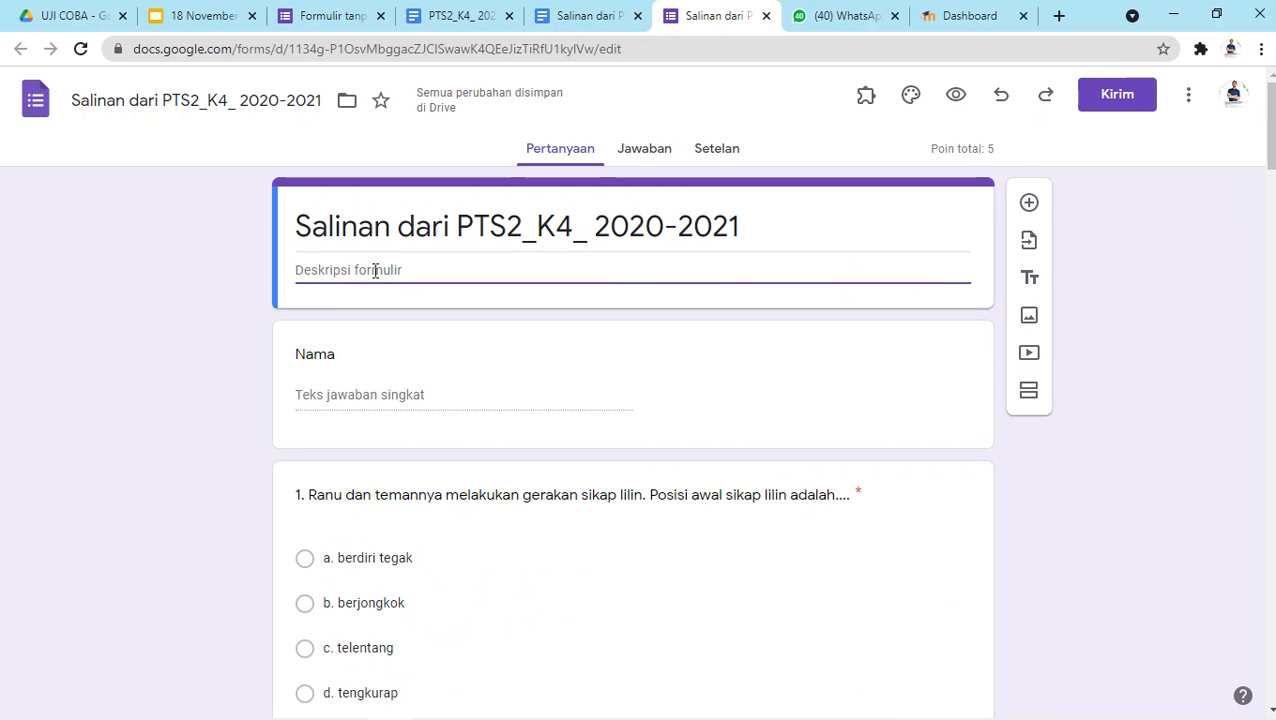
{"action": "left_click", "coordinate": [405, 222]}
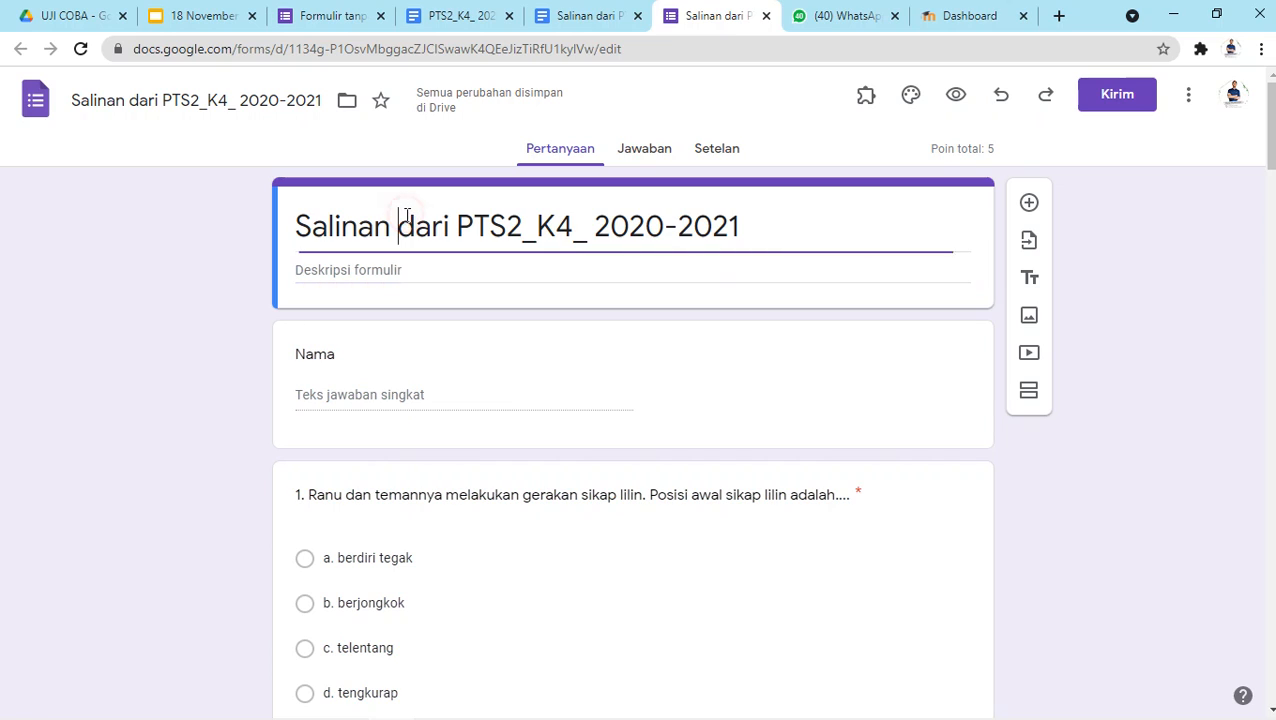
{"action": "left_click_drag", "start_coordinate": [455, 224], "coordinate": [210, 260]}
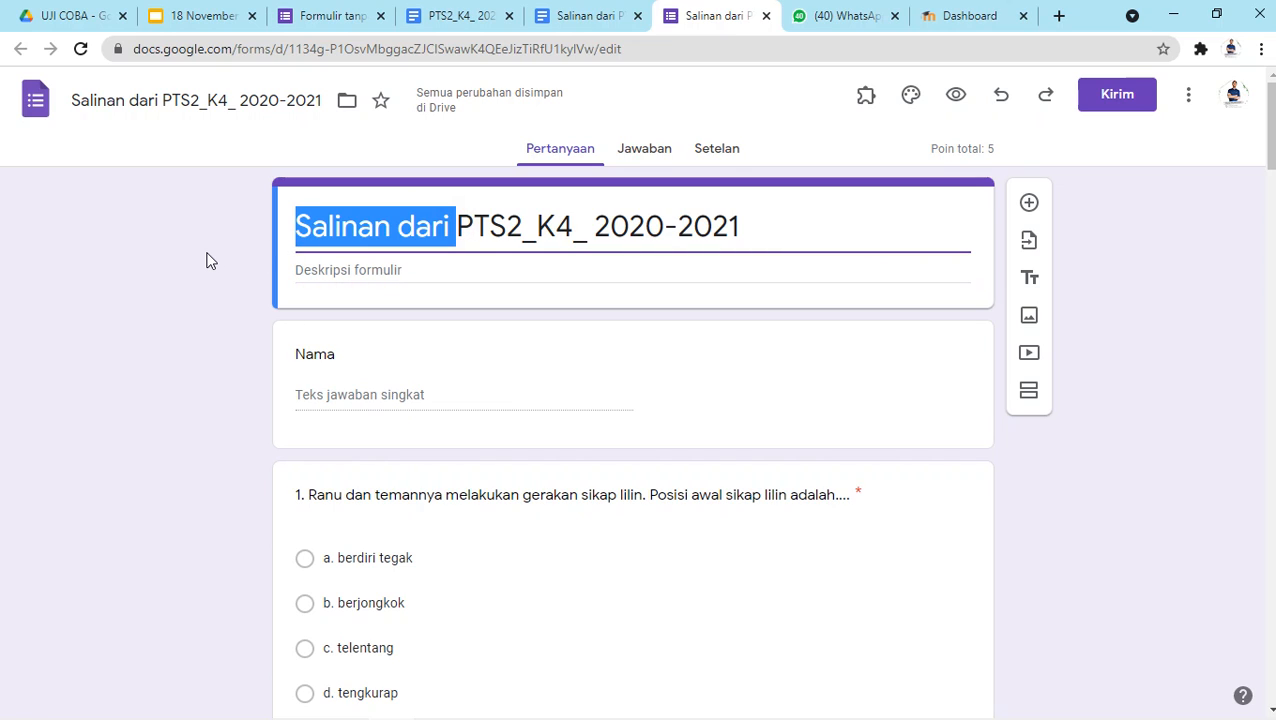
{"action": "key", "text": "ctrl+a"}
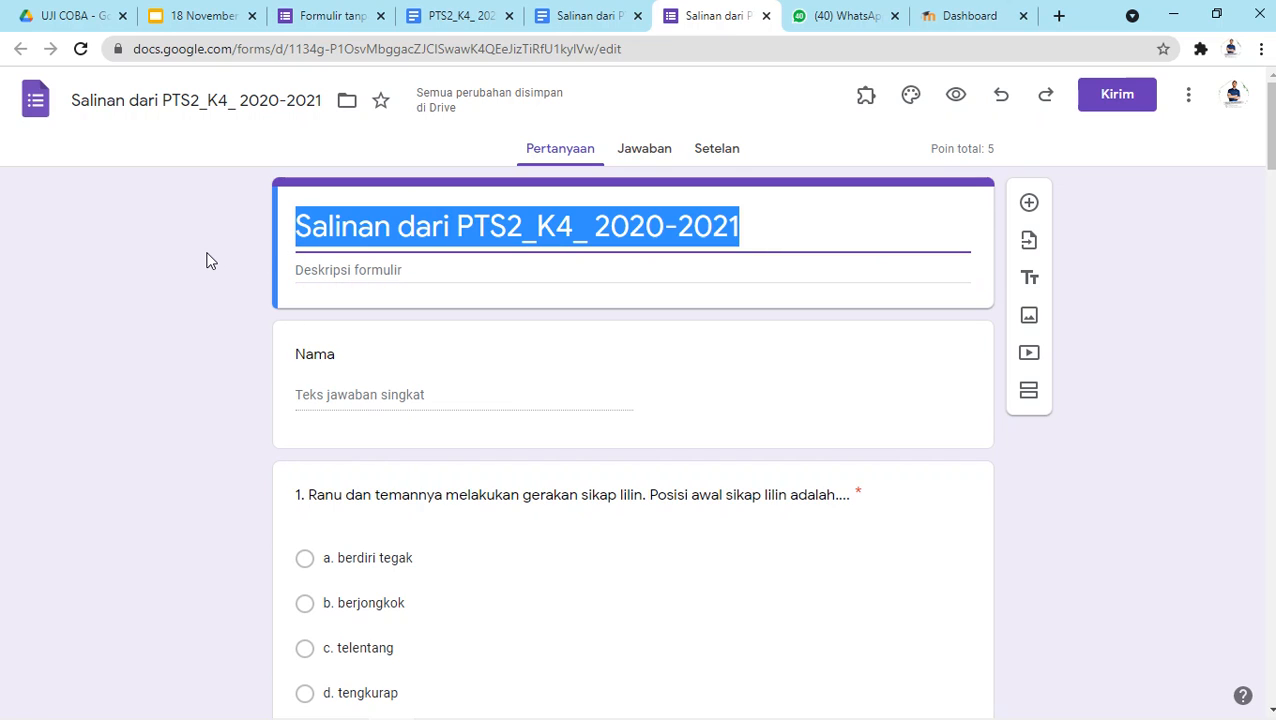
{"action": "type", "text": "Peni"}
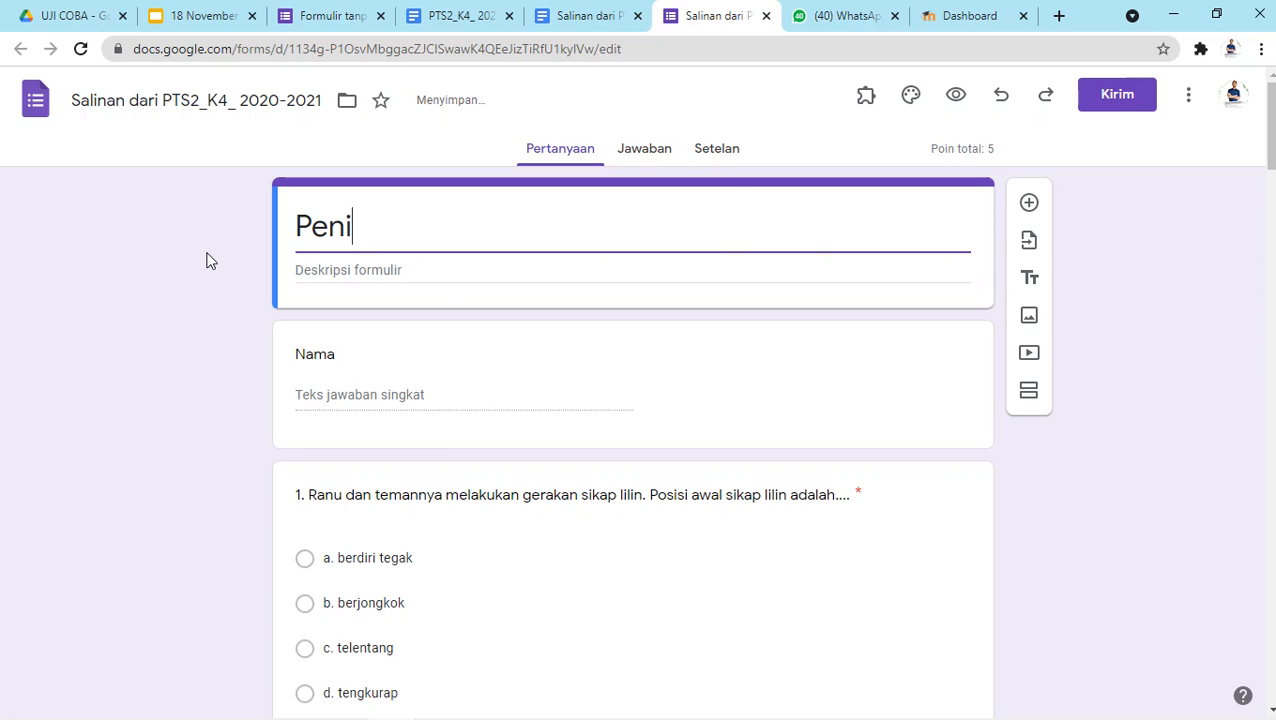
{"action": "type", "text": "llaian "}
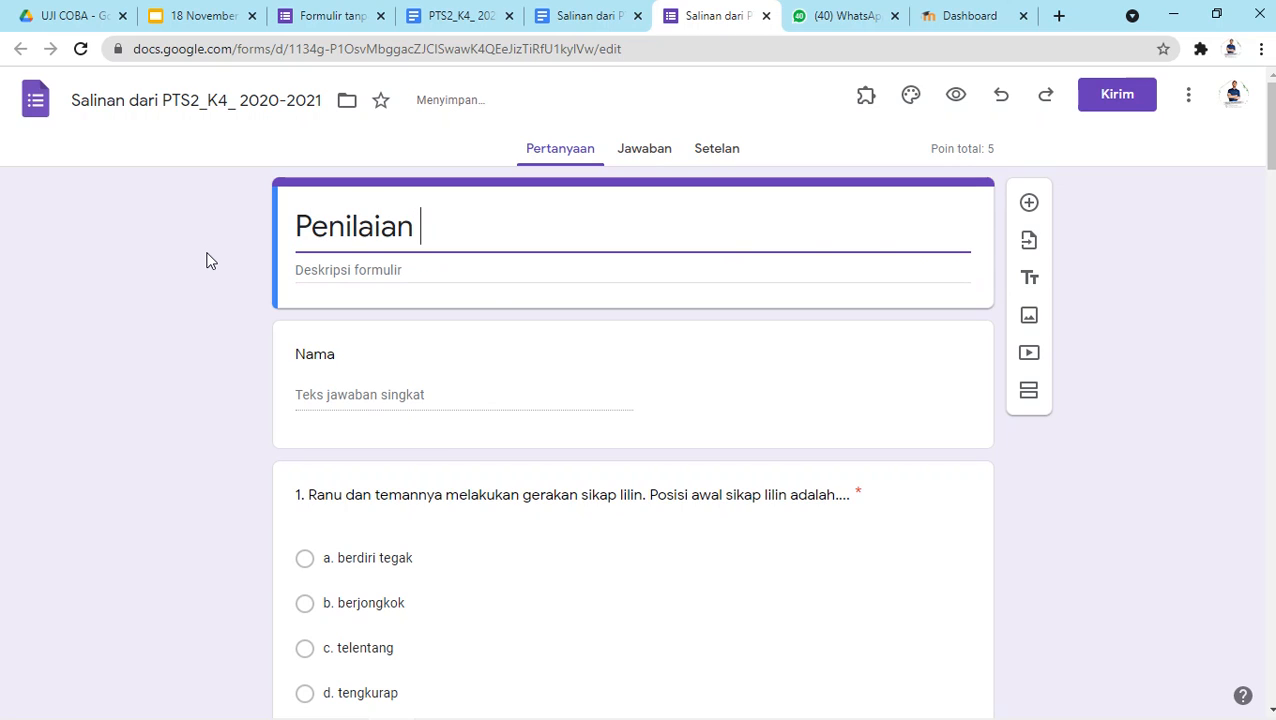
{"action": "type", "text": "Harian"}
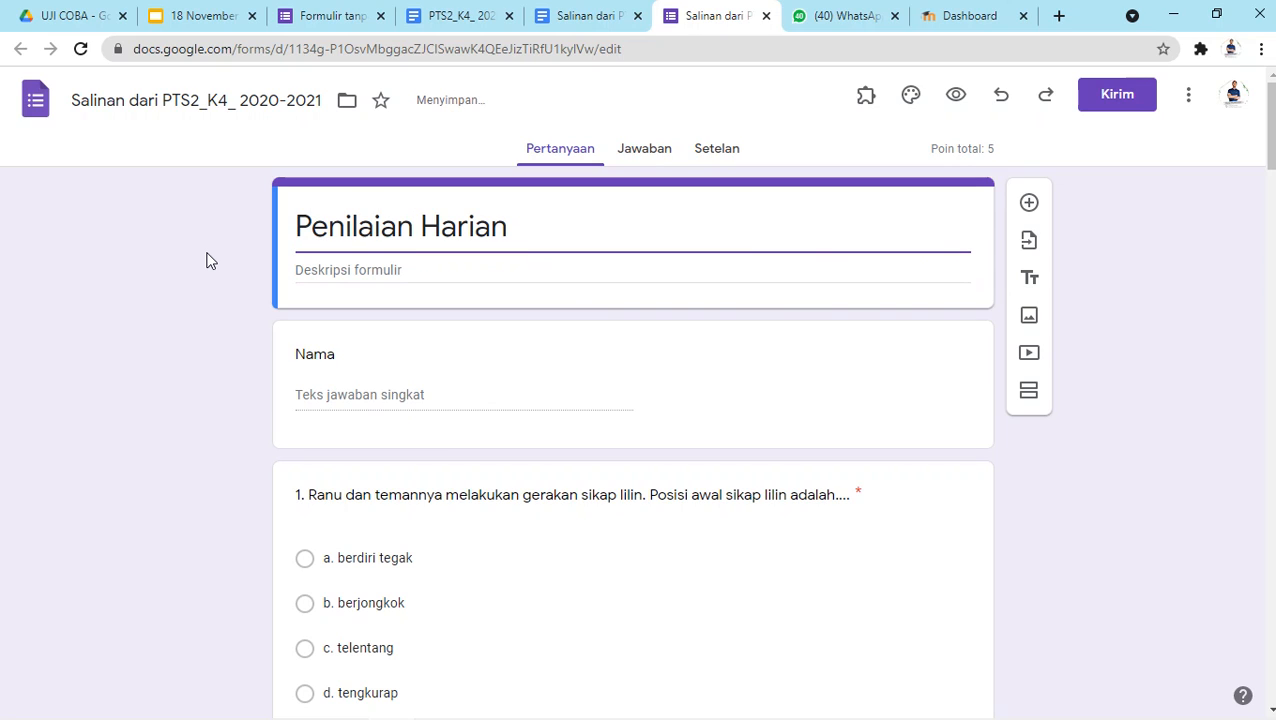
{"action": "type", "text": " Bab 3"}
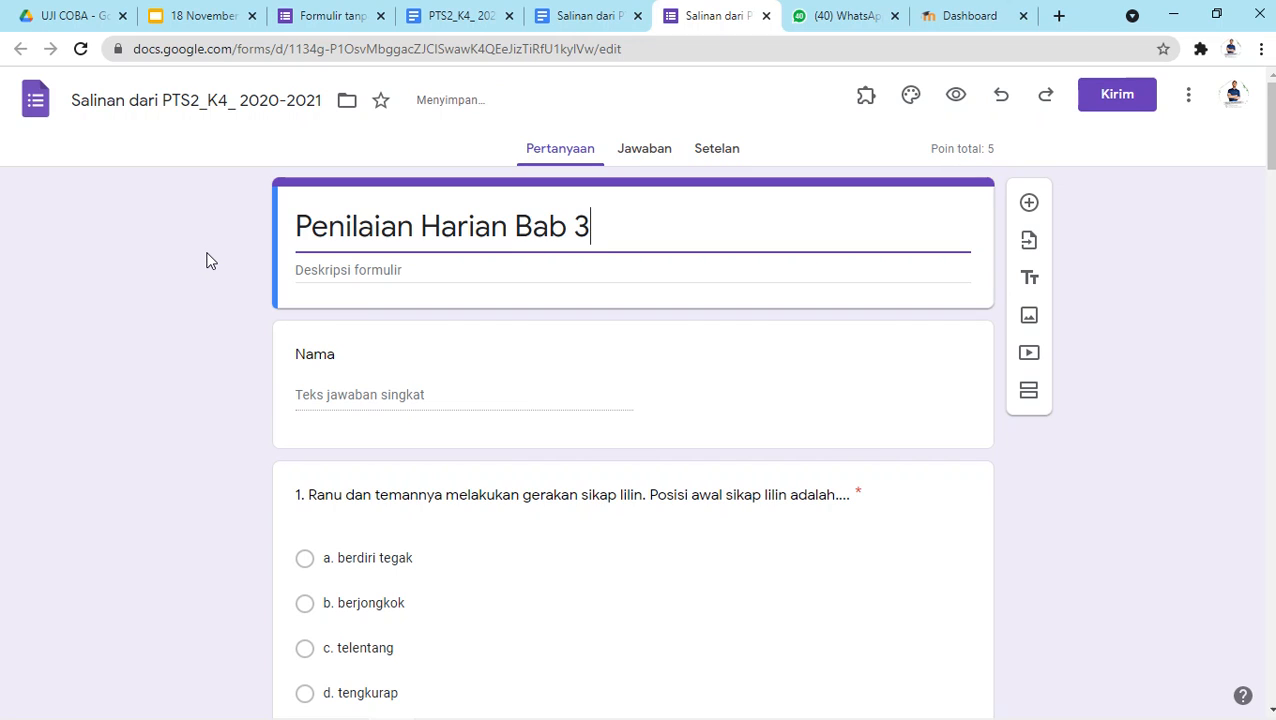
{"action": "type", "text": " PJOK Kelas 4"}
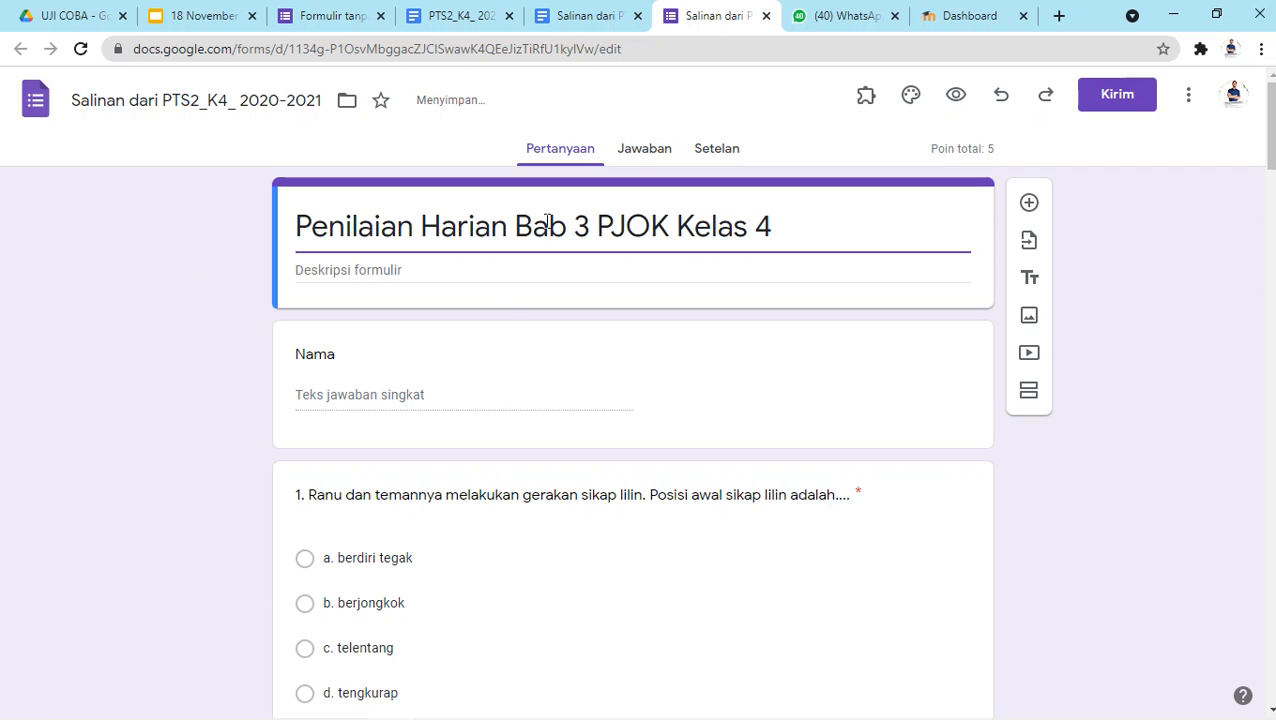
{"action": "left_click", "coordinate": [1166, 271]}
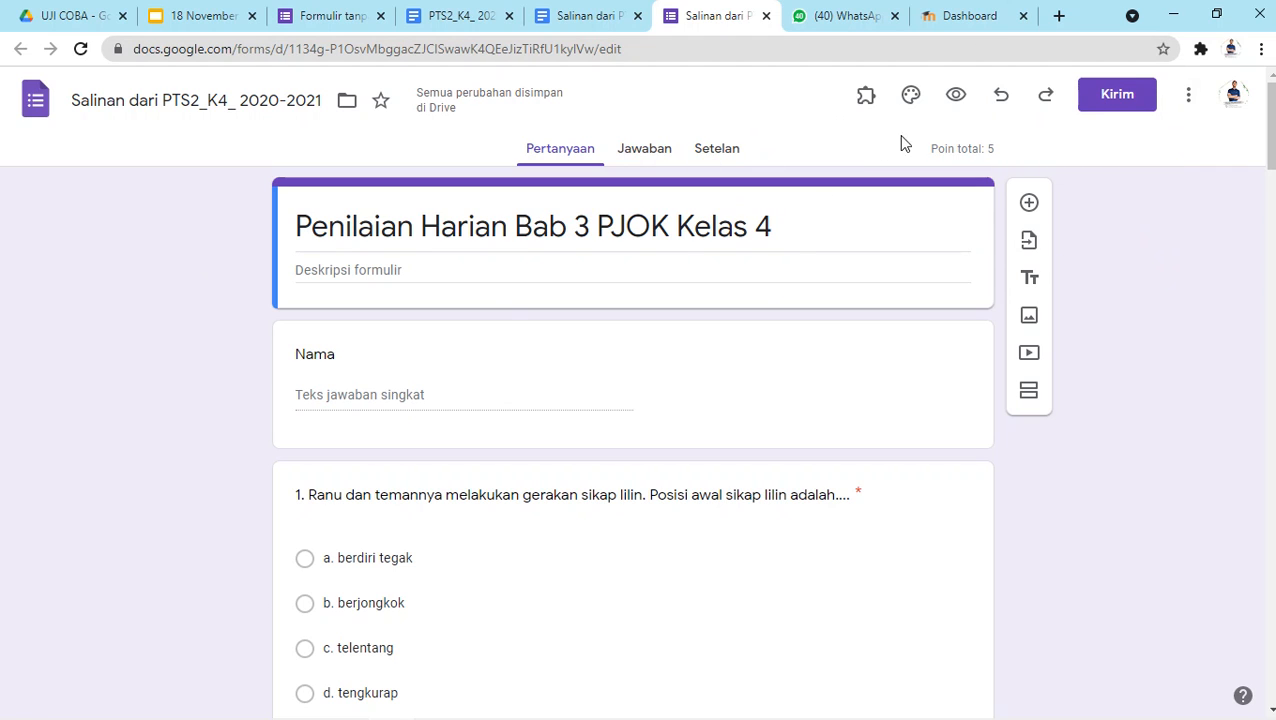
Set the form's theme colour to green (#4caf50) and its background to the light grey option.
{"action": "left_click", "coordinate": [911, 96]}
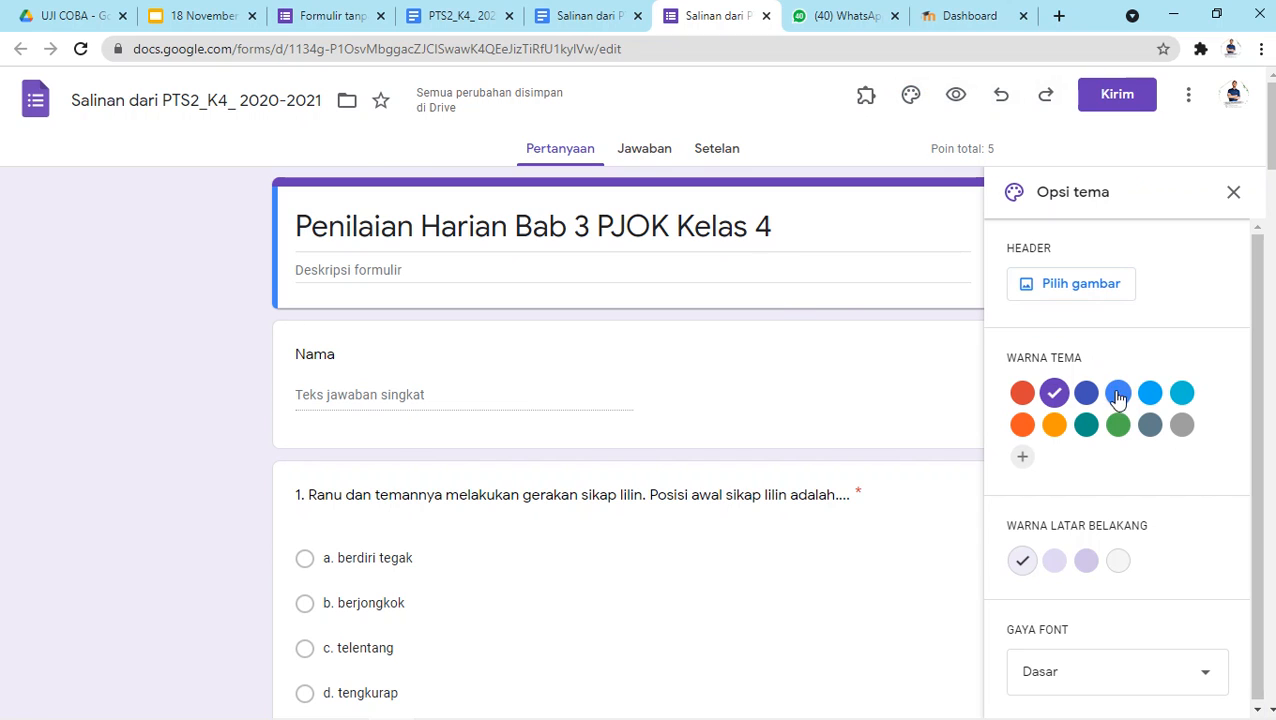
{"action": "left_click", "coordinate": [1125, 433]}
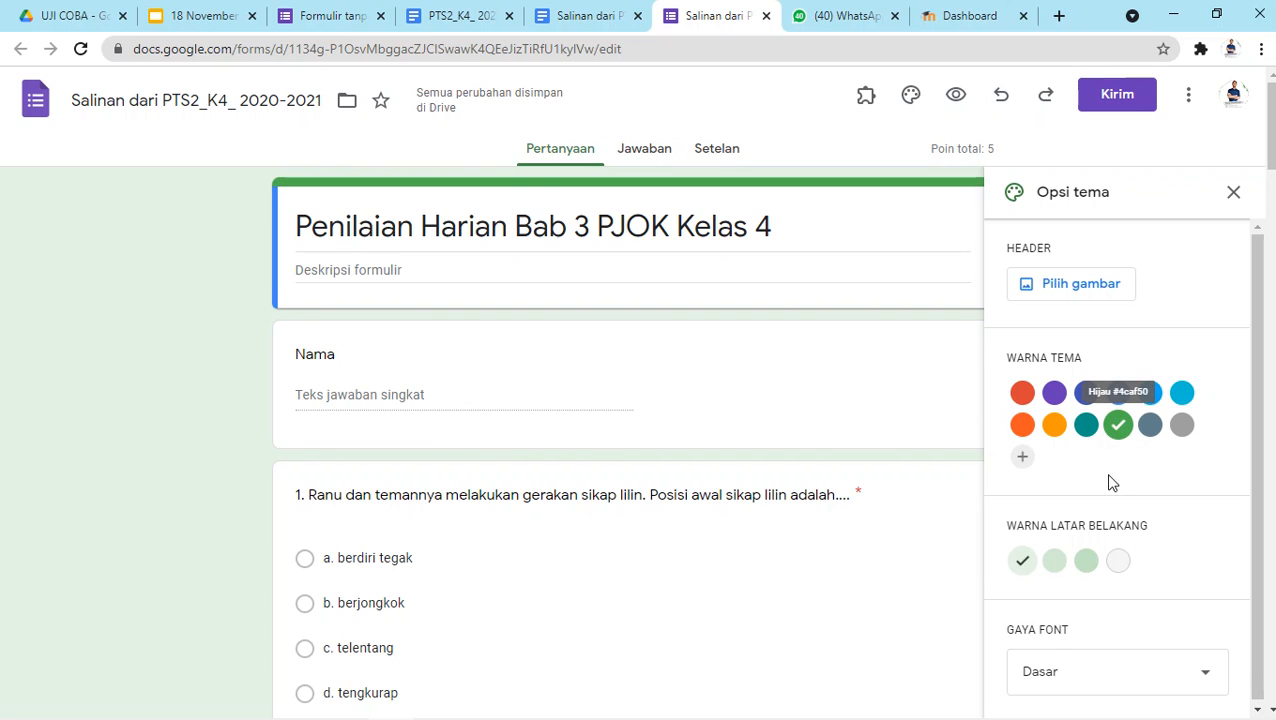
{"action": "left_click", "coordinate": [1131, 681]}
{"action": "left_click", "coordinate": [1160, 469]}
{"action": "left_click", "coordinate": [1124, 565]}
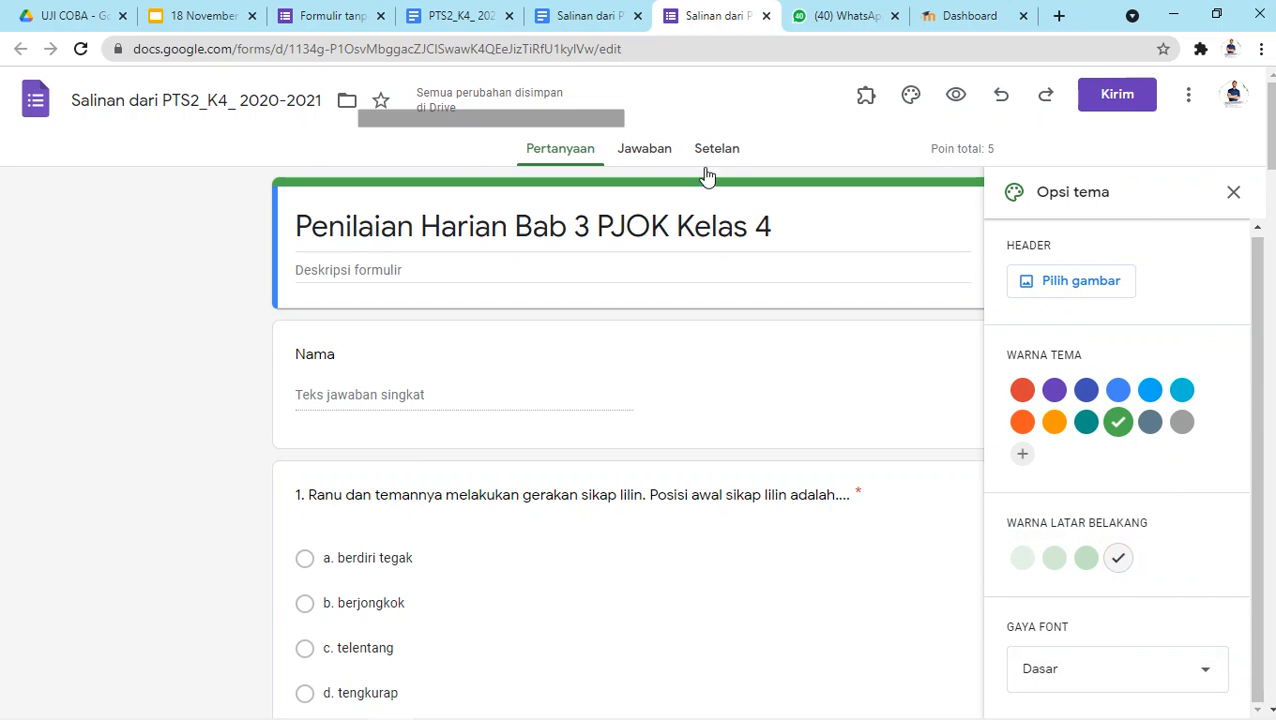
Insert the basketball hoop picture from the "Kantor dan Sekolah" themes as the form's header image and close the theme options.
{"action": "left_click", "coordinate": [1046, 281]}
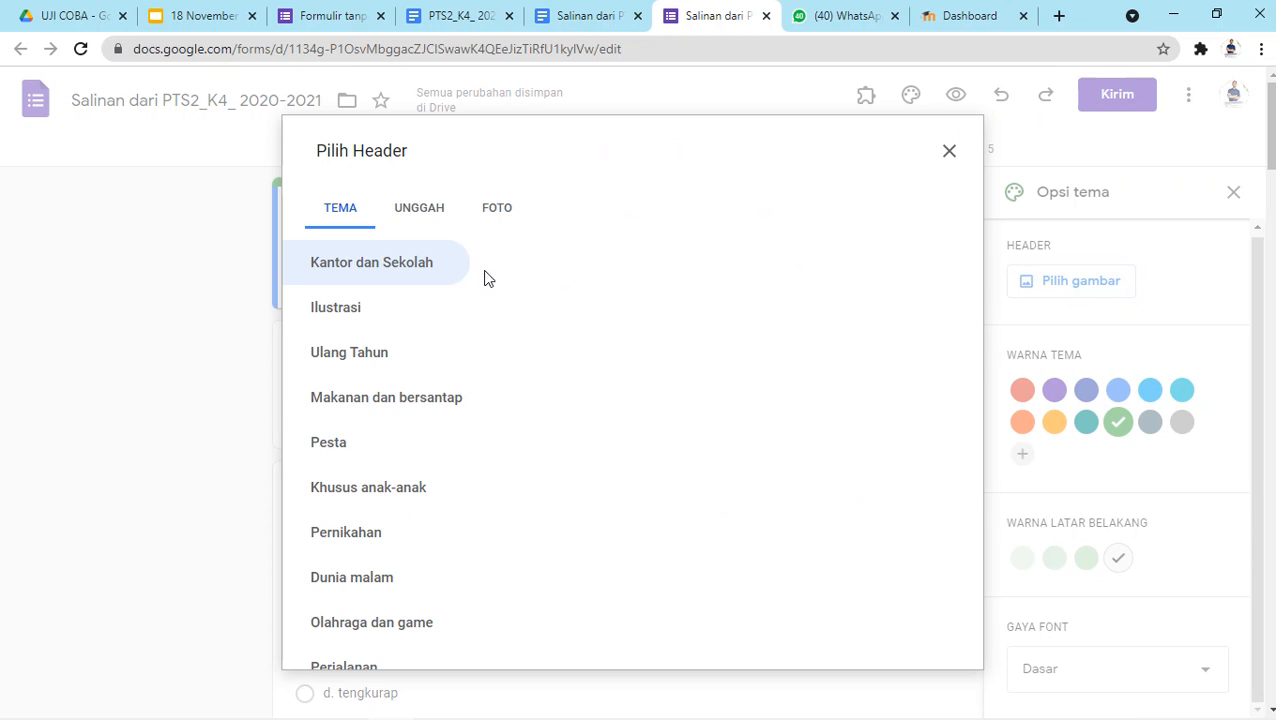
{"action": "left_click", "coordinate": [466, 266]}
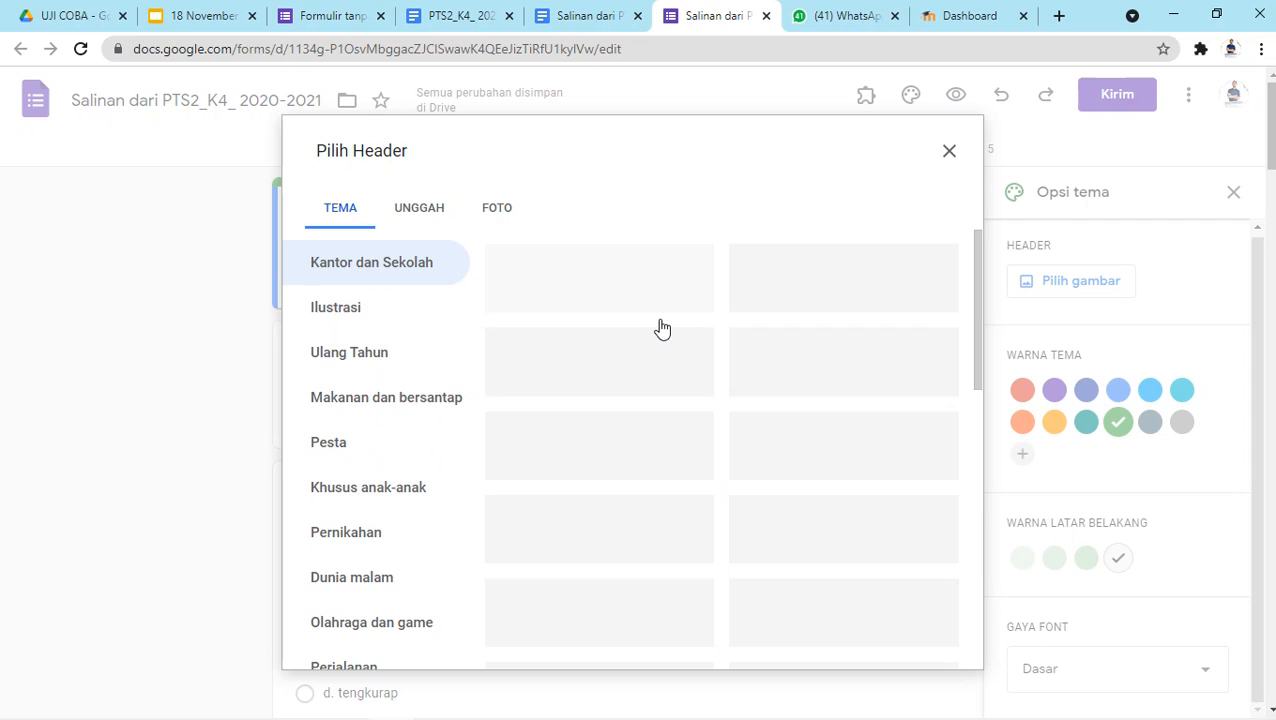
{"action": "scroll", "coordinate": [607, 342], "scroll_direction": "down", "scroll_amount": 2}
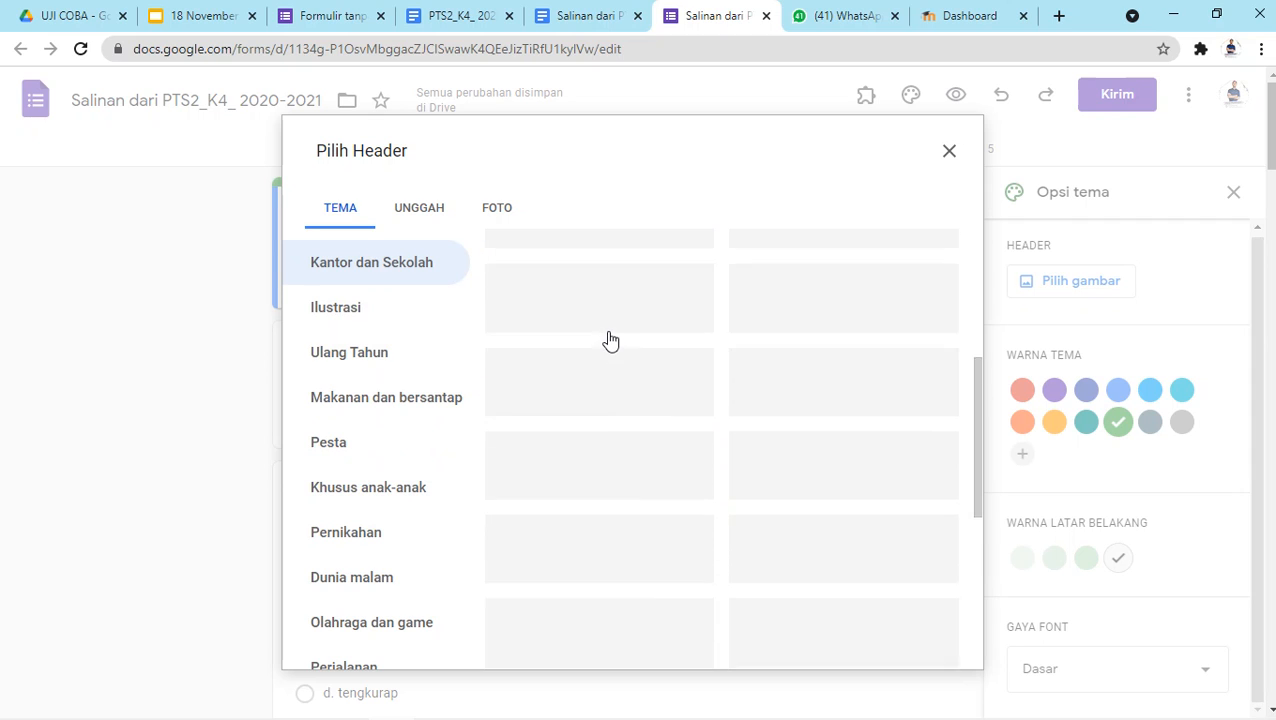
{"action": "scroll", "coordinate": [607, 342], "scroll_direction": "up", "scroll_amount": 3}
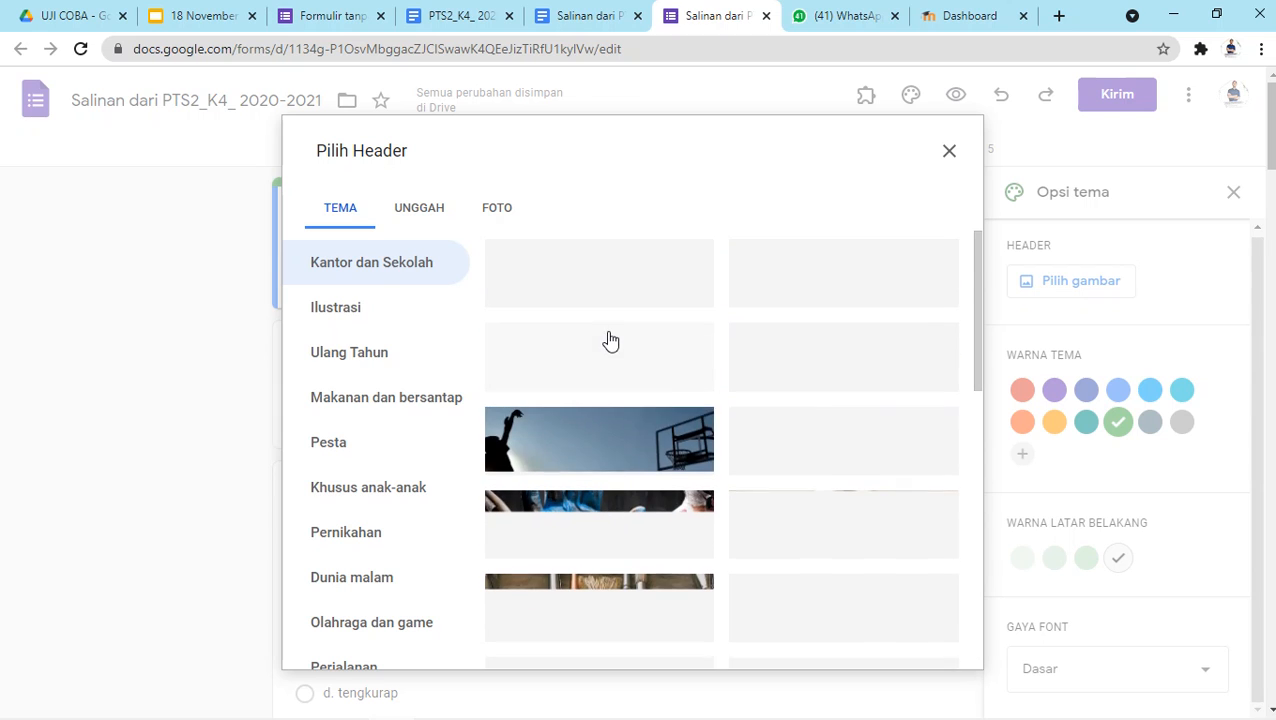
{"action": "left_click", "coordinate": [622, 461]}
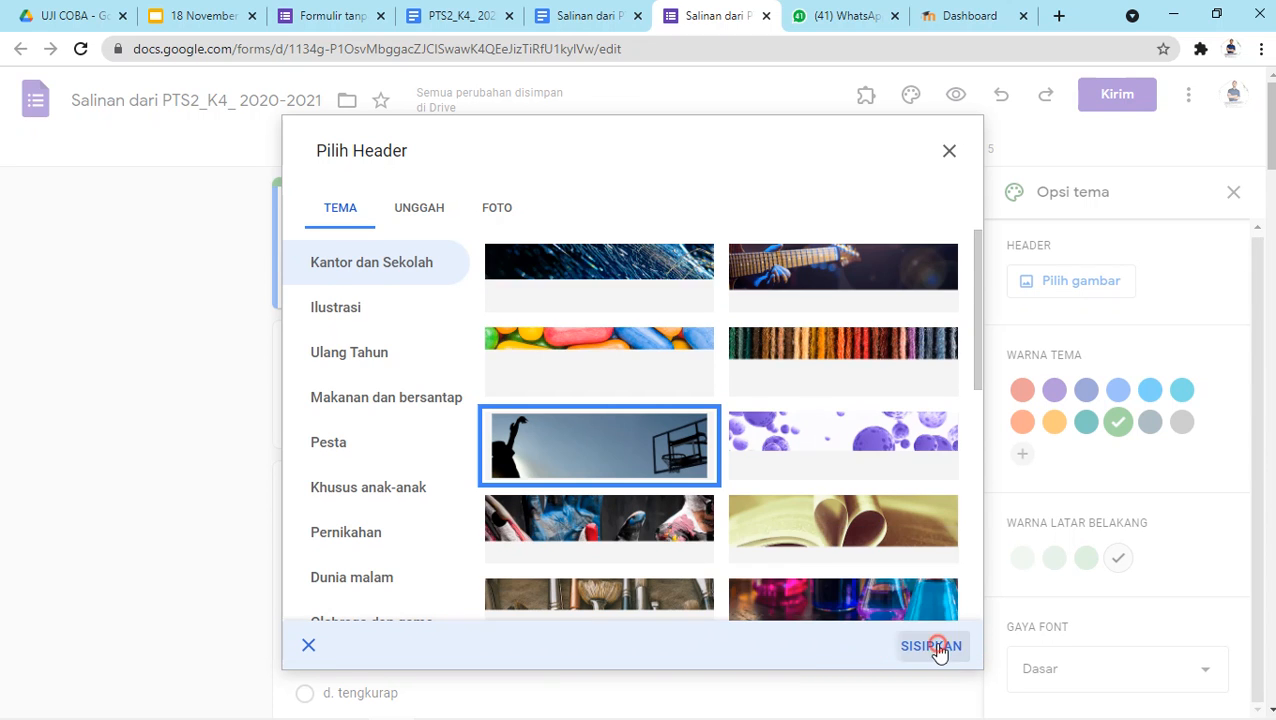
{"action": "left_click", "coordinate": [938, 646]}
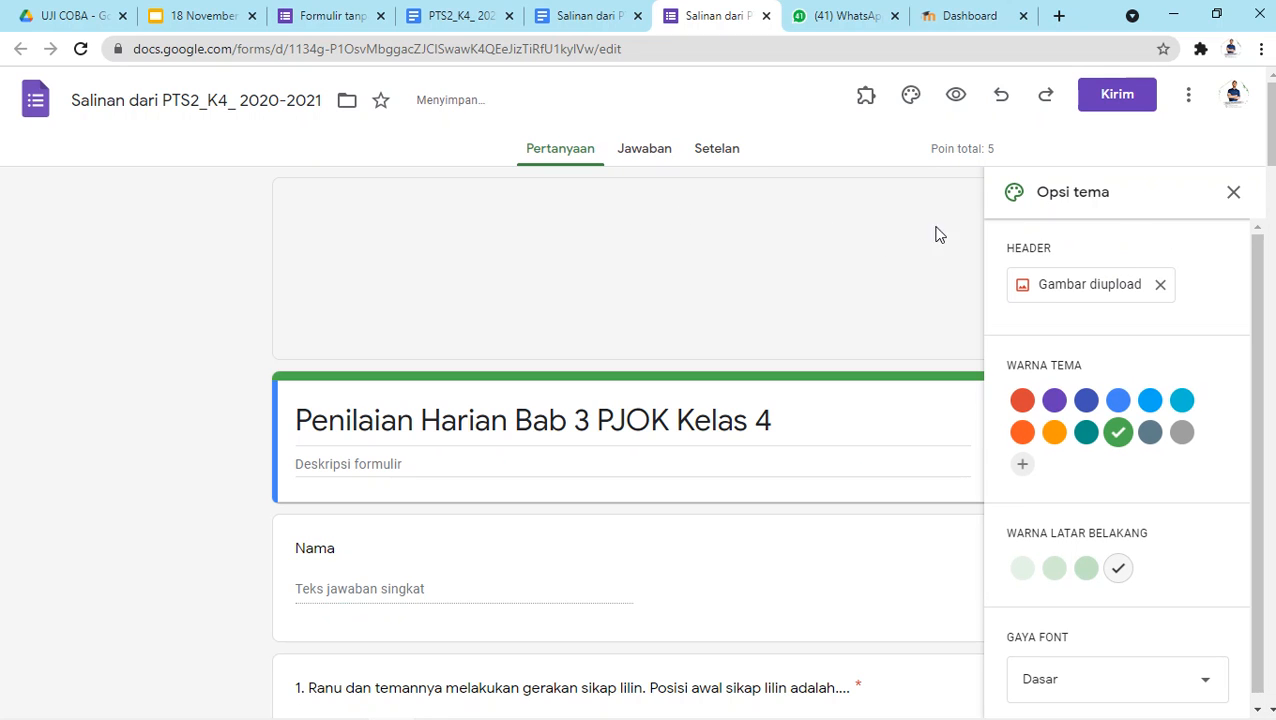
{"action": "left_click", "coordinate": [1235, 193]}
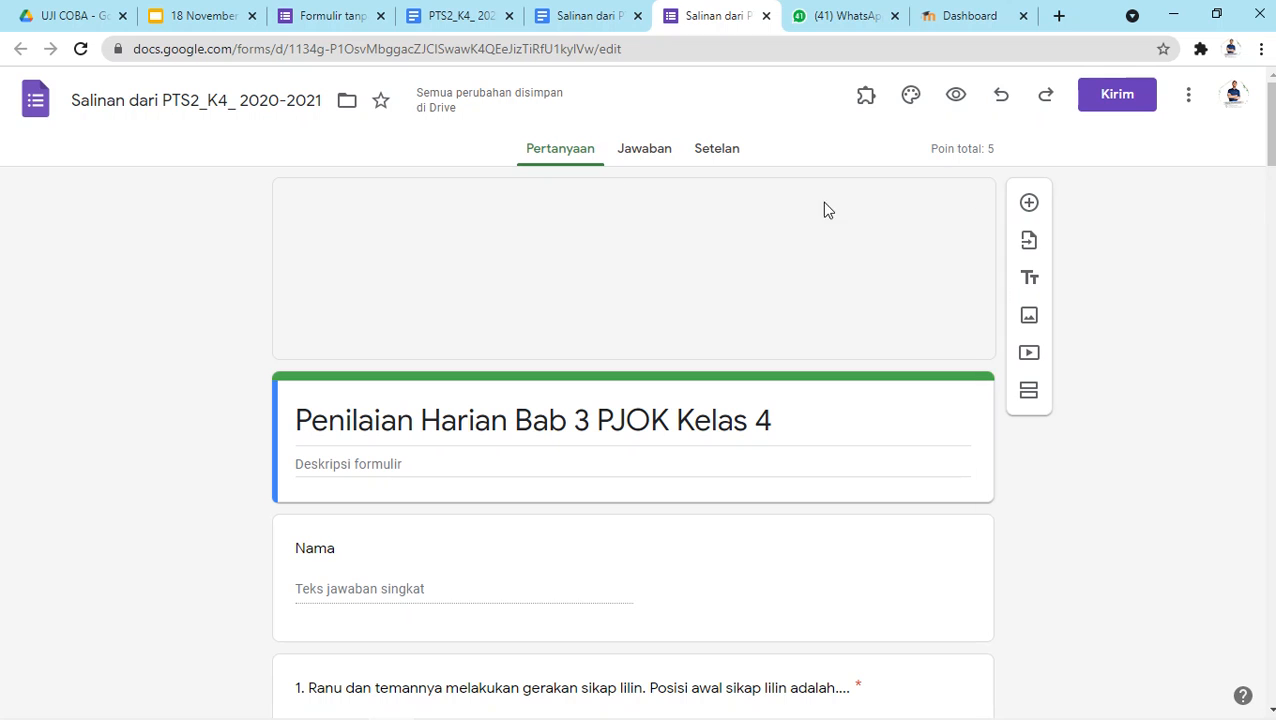
Preview the form and examine its header picture, name field and questions as respondents see them.
{"action": "scroll", "coordinate": [700, 313], "scroll_direction": "down", "scroll_amount": 1}
{"action": "scroll", "coordinate": [706, 308], "scroll_direction": "up", "scroll_amount": 1}
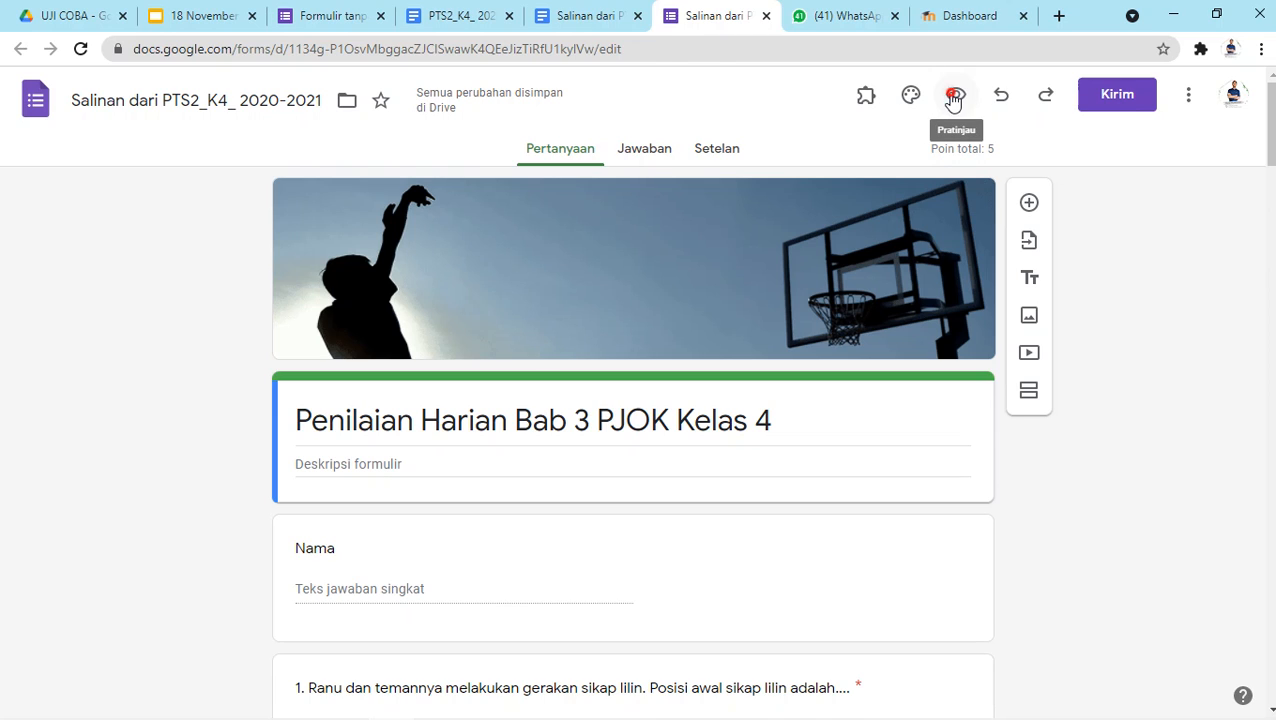
{"action": "left_click", "coordinate": [954, 98]}
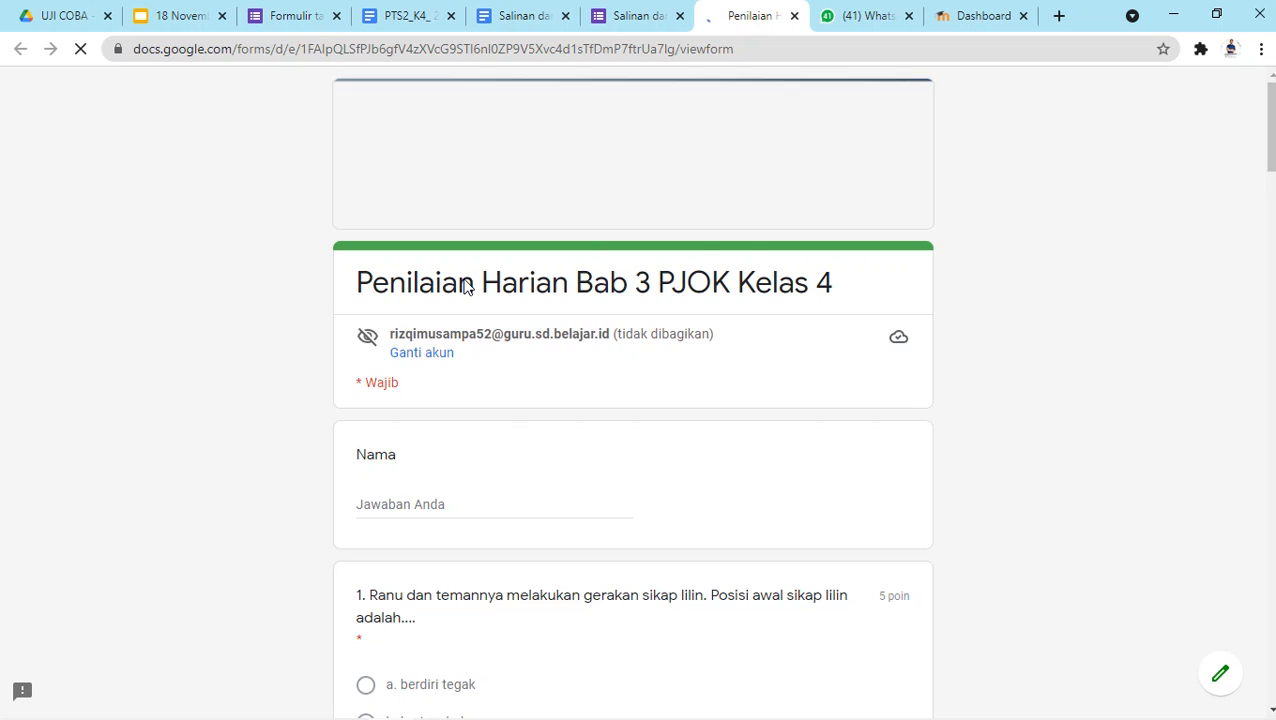
{"action": "scroll", "coordinate": [463, 287], "scroll_direction": "down", "scroll_amount": 2}
{"action": "scroll", "coordinate": [463, 287], "scroll_direction": "up", "scroll_amount": 2}
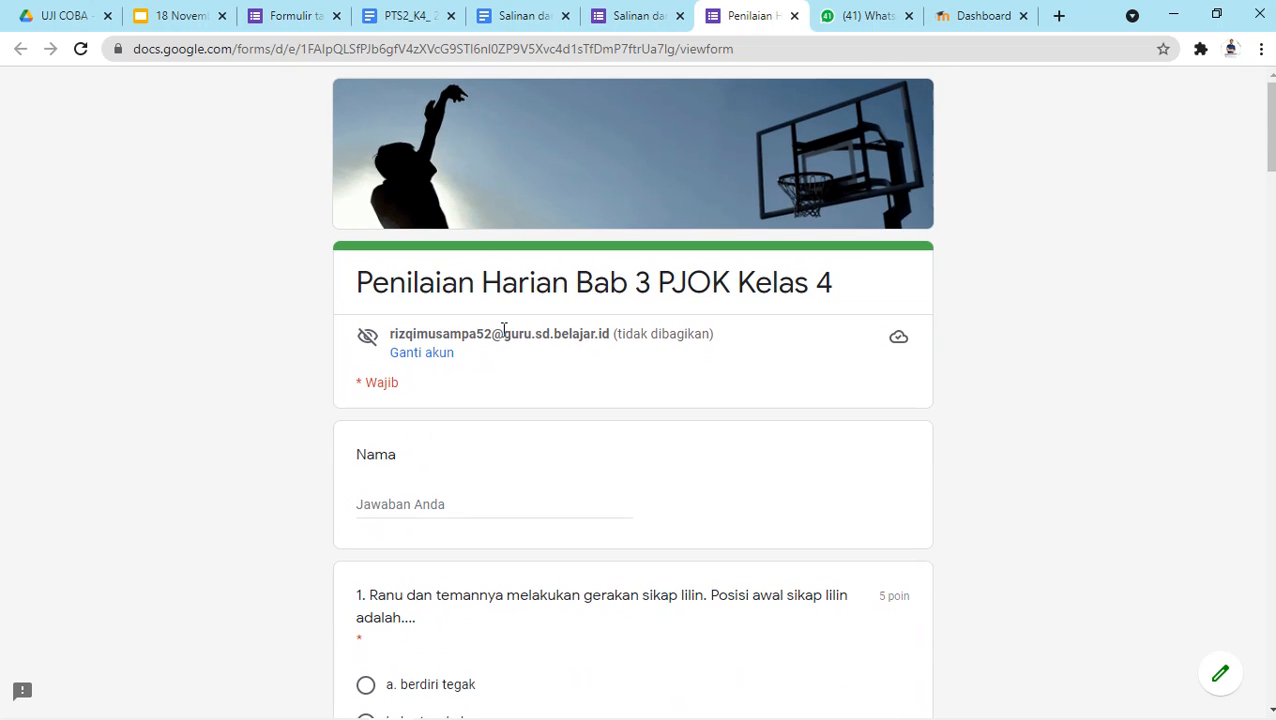
{"action": "scroll", "coordinate": [501, 333], "scroll_direction": "down", "scroll_amount": 20}
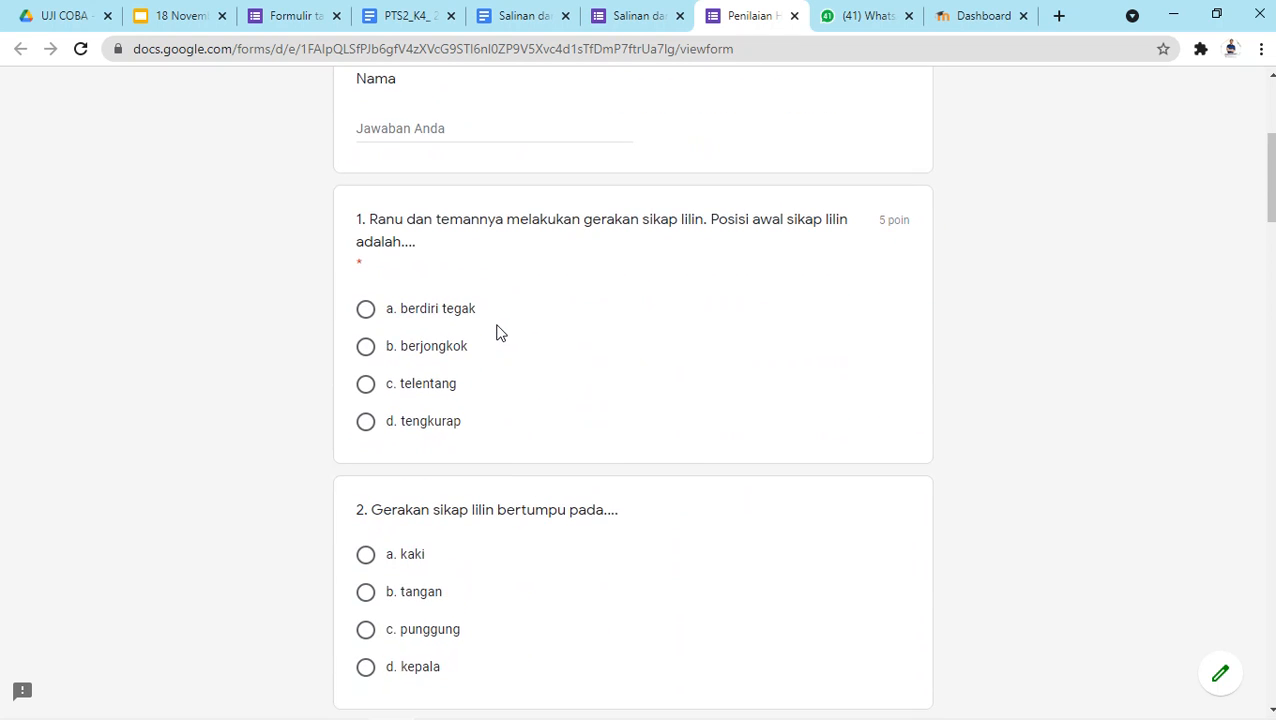
{"action": "scroll", "coordinate": [475, 320], "scroll_direction": "down", "scroll_amount": 12}
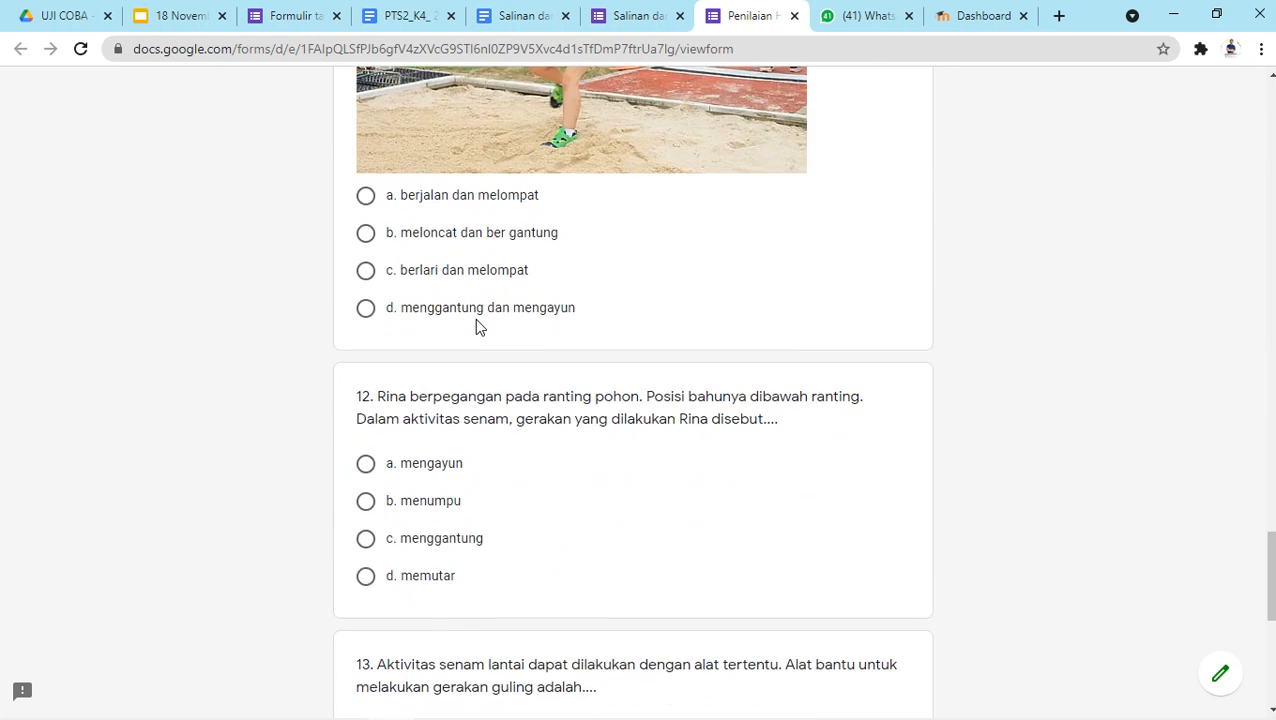
Return to the form editor, copy the form's shortened sharing link, and close the send dialog.
{"action": "left_click", "coordinate": [655, 16]}
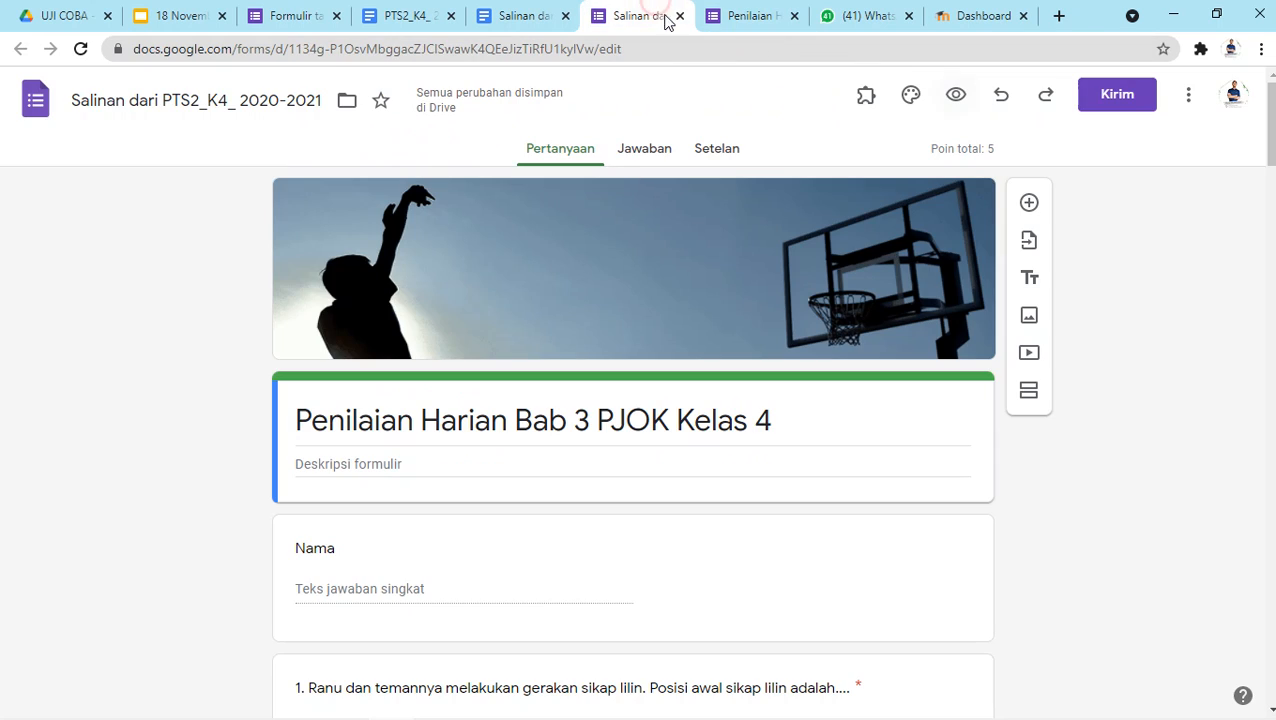
{"action": "left_click", "coordinate": [1118, 97]}
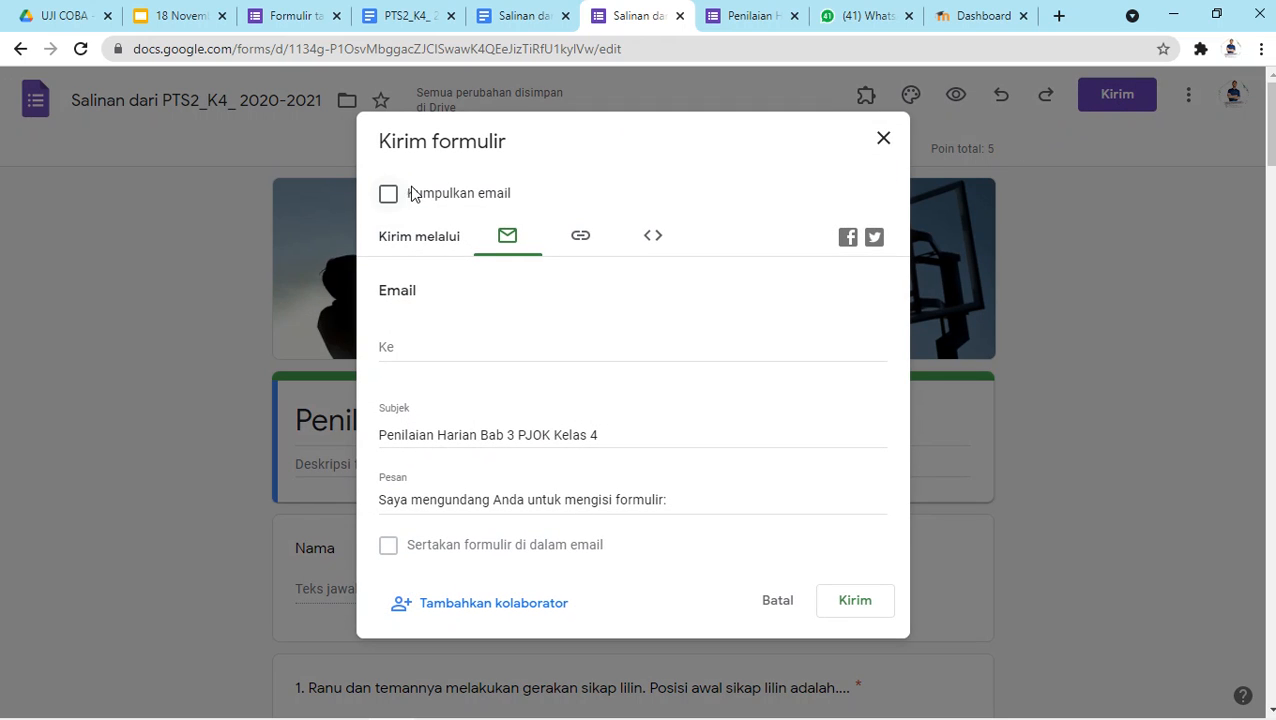
{"action": "left_click", "coordinate": [583, 234]}
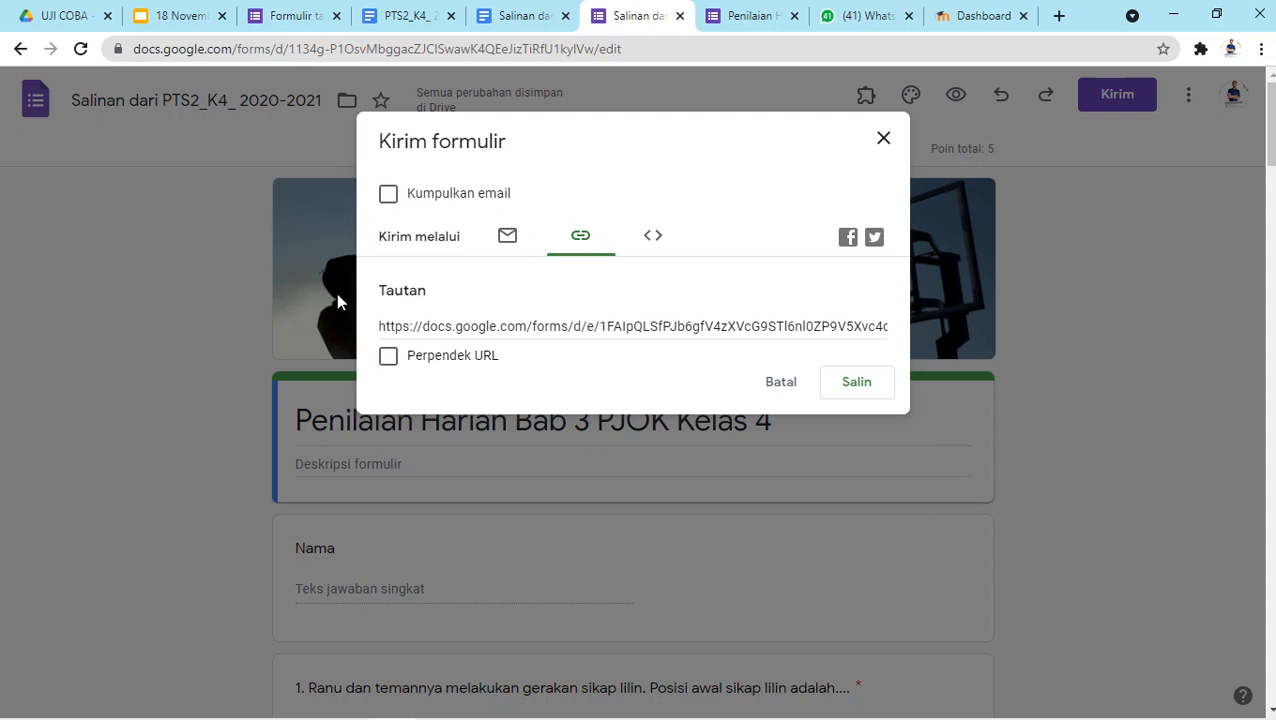
{"action": "left_click", "coordinate": [398, 359]}
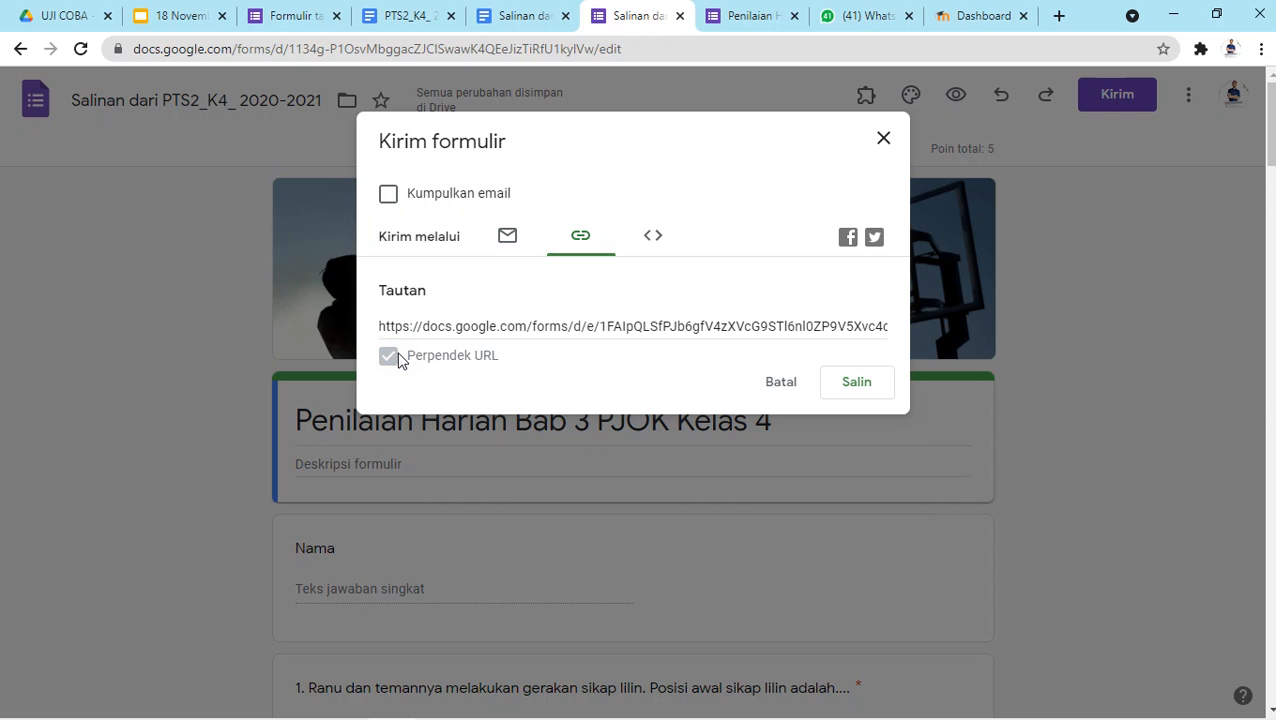
{"action": "left_click", "coordinate": [858, 390]}
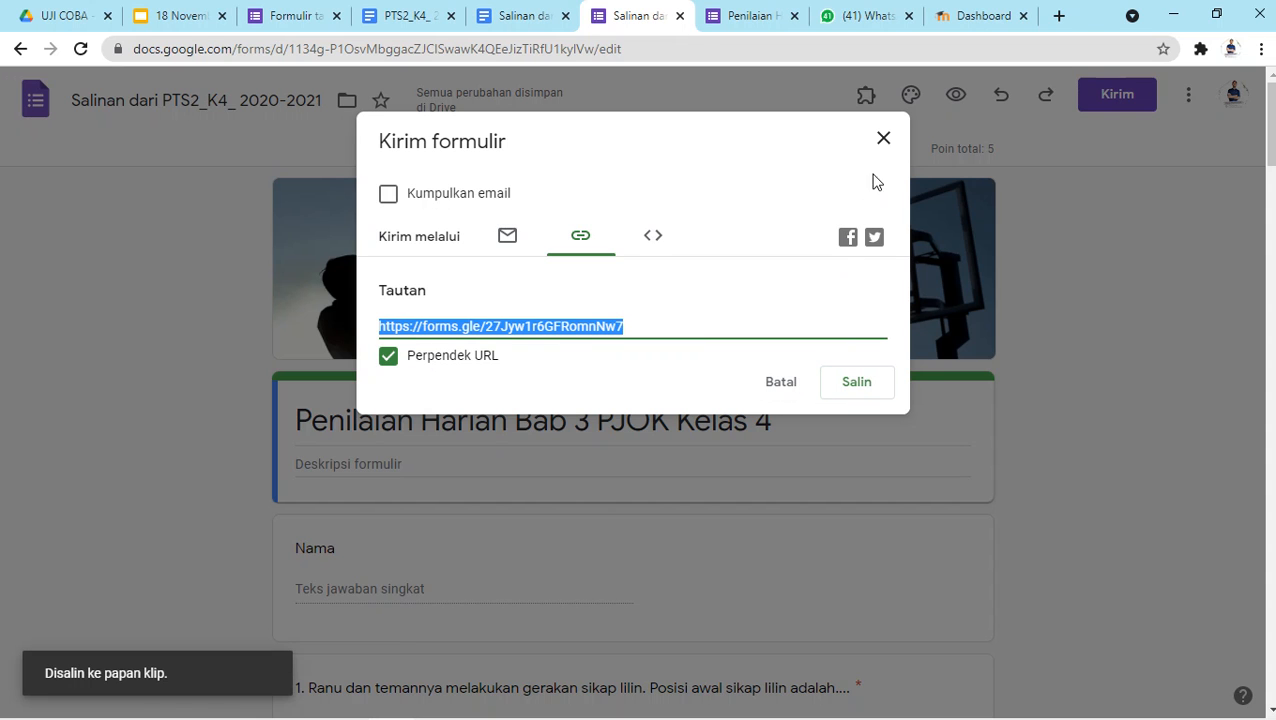
{"action": "left_click", "coordinate": [886, 140]}
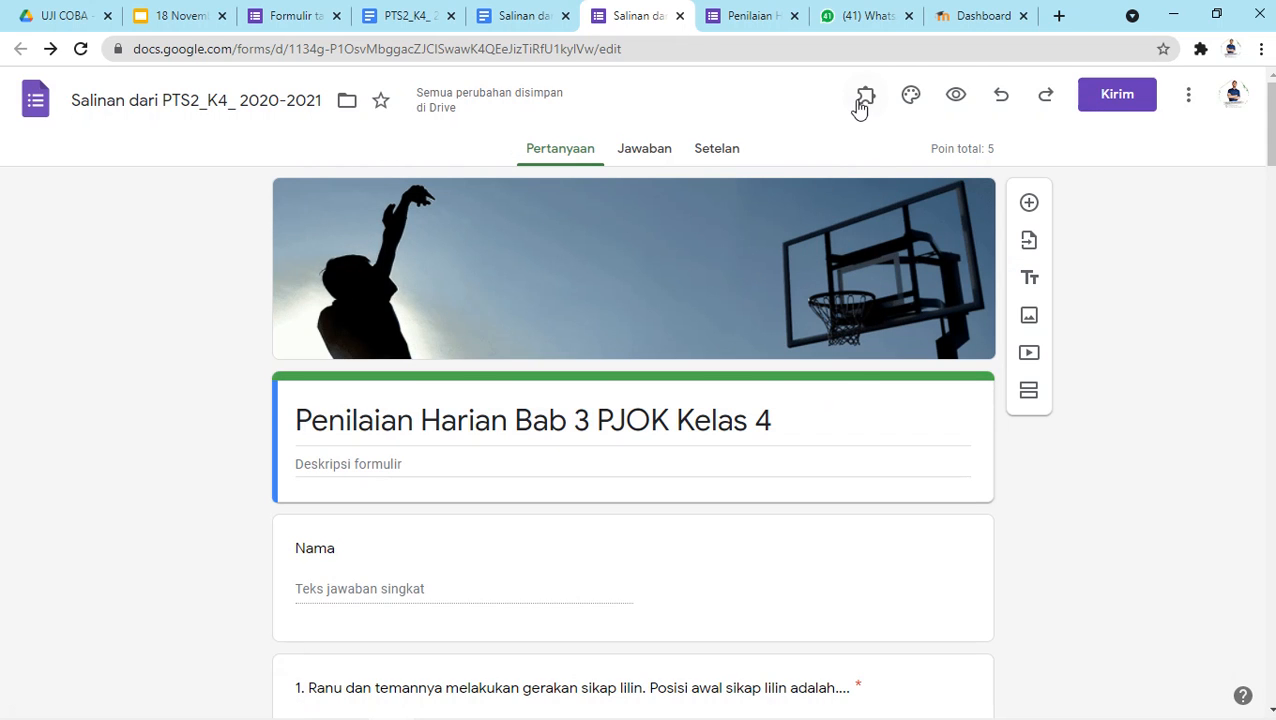
Switch to WhatsApp Web and paste the copied form link into a new message for group "A", followed by a line break.
{"action": "left_click", "coordinate": [866, 15]}
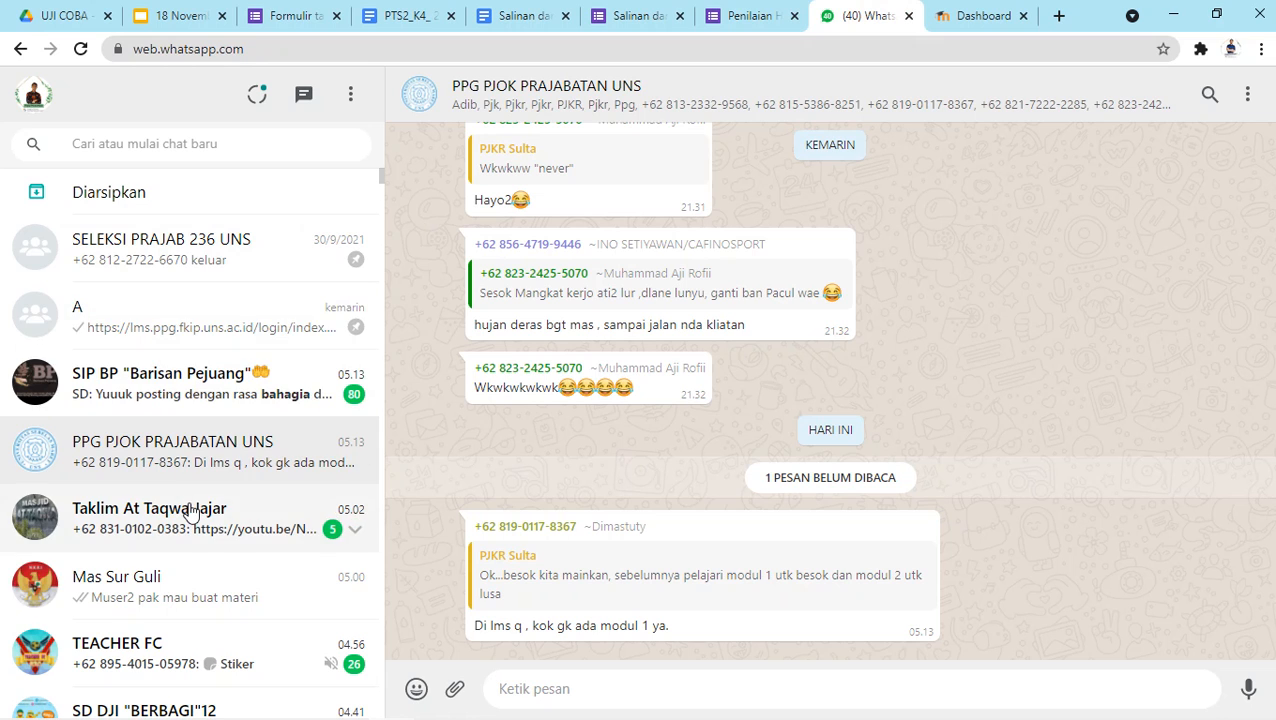
{"action": "left_click", "coordinate": [224, 325]}
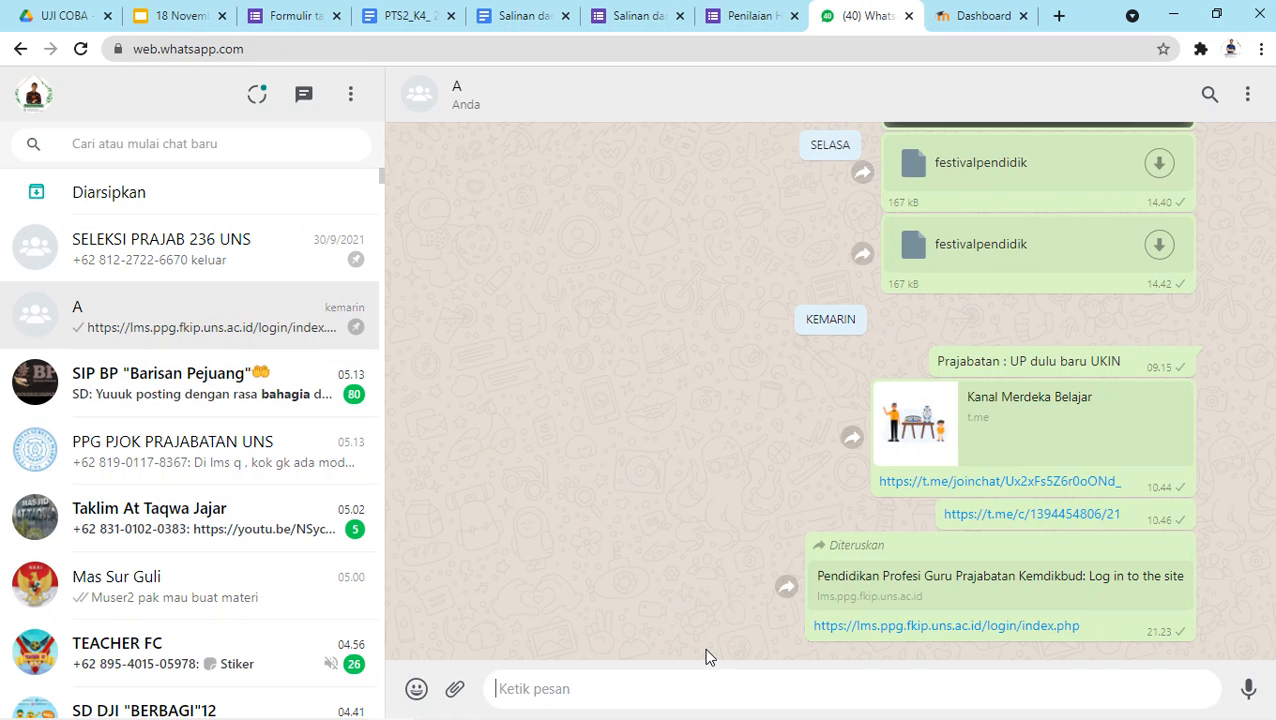
{"action": "left_click", "coordinate": [595, 686]}
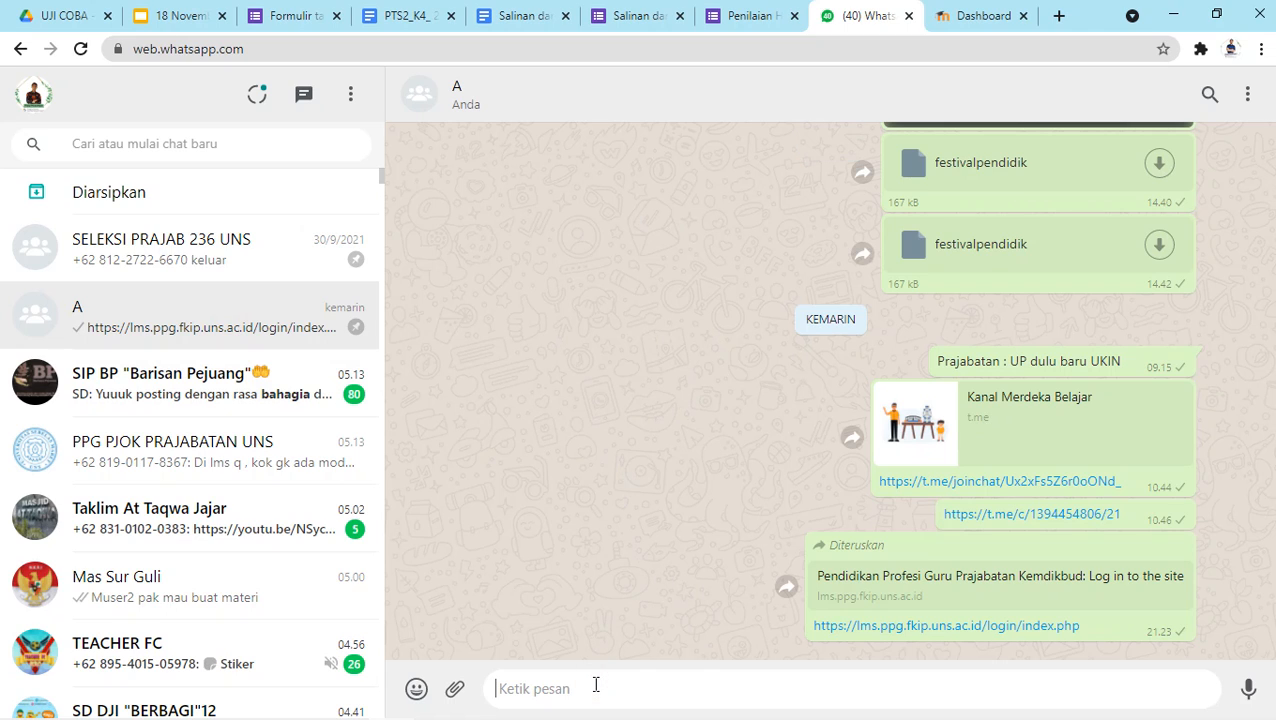
{"action": "type", "text": "https://forms.gle/27Jyw1r6GFRomnNw7"}
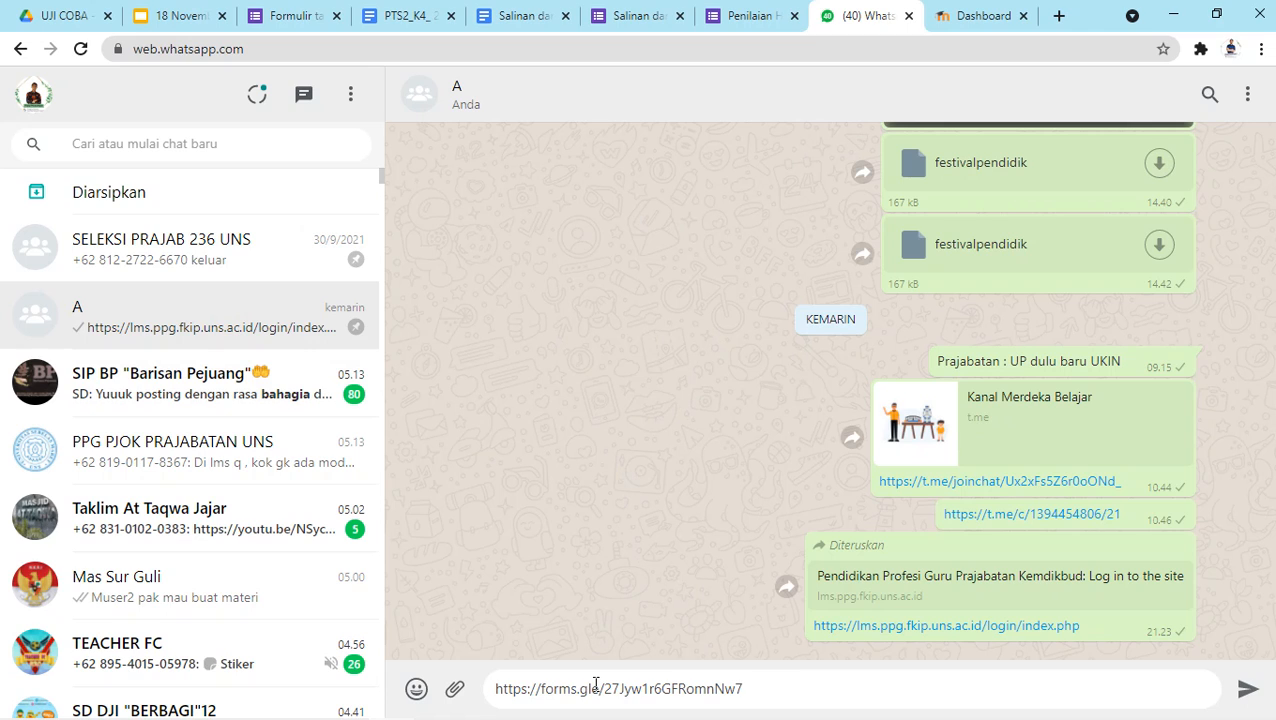
{"action": "key", "text": "shift+Return"}
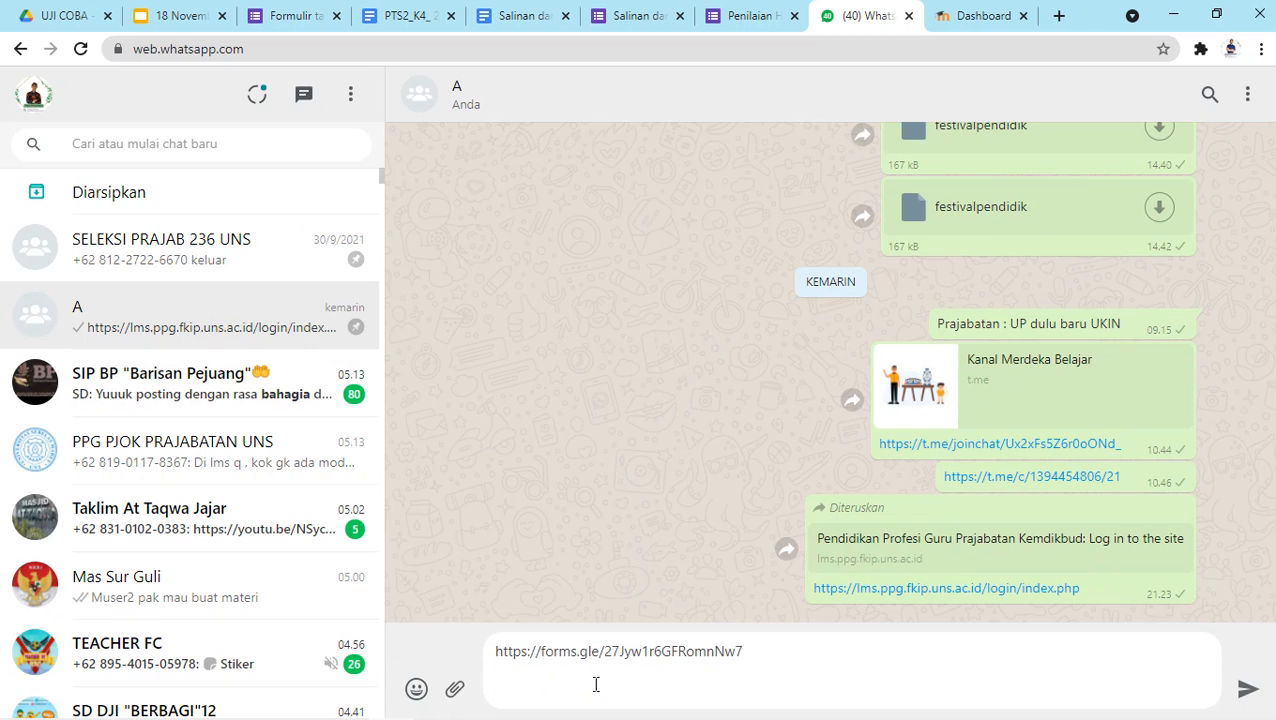
Add "Silahkan dikerjakan penilaian harian bab 3 . terimakasih" below the link, send the message, and open the sent form link.
{"action": "type", "text": "Silahkan dikerjakan penilaian harian bab 3"}
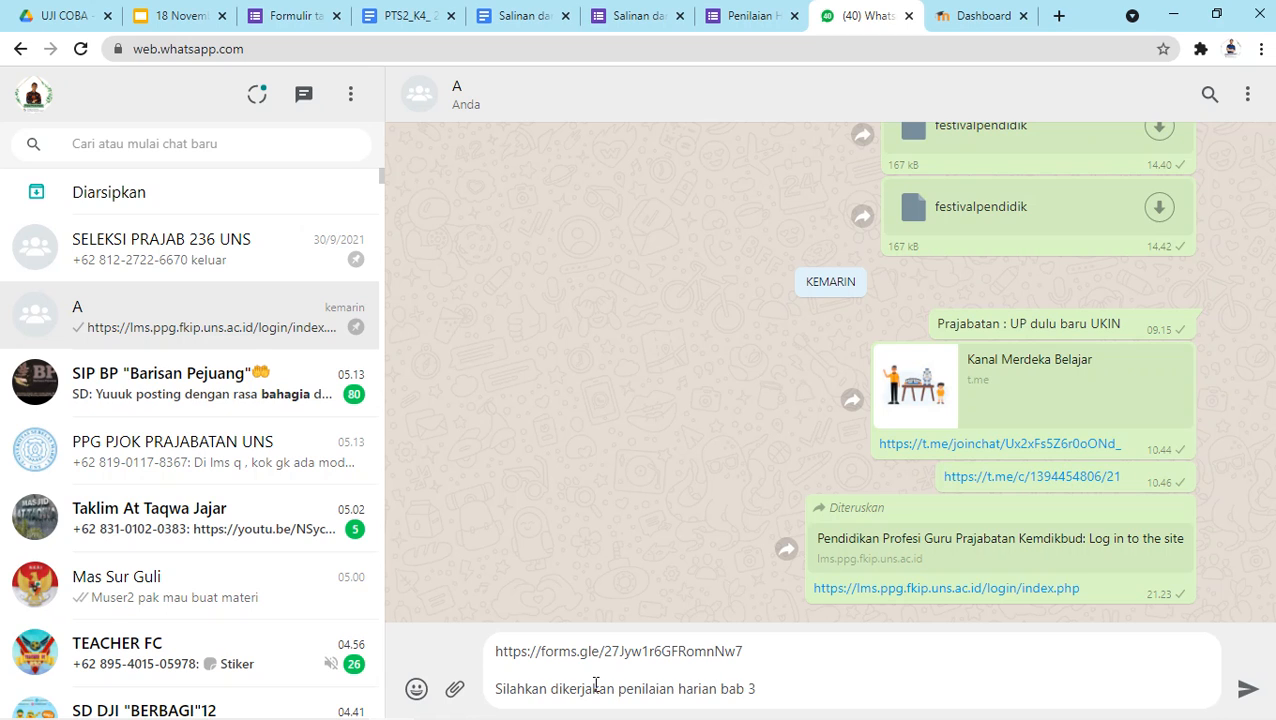
{"action": "type", "text": " . terimakasih"}
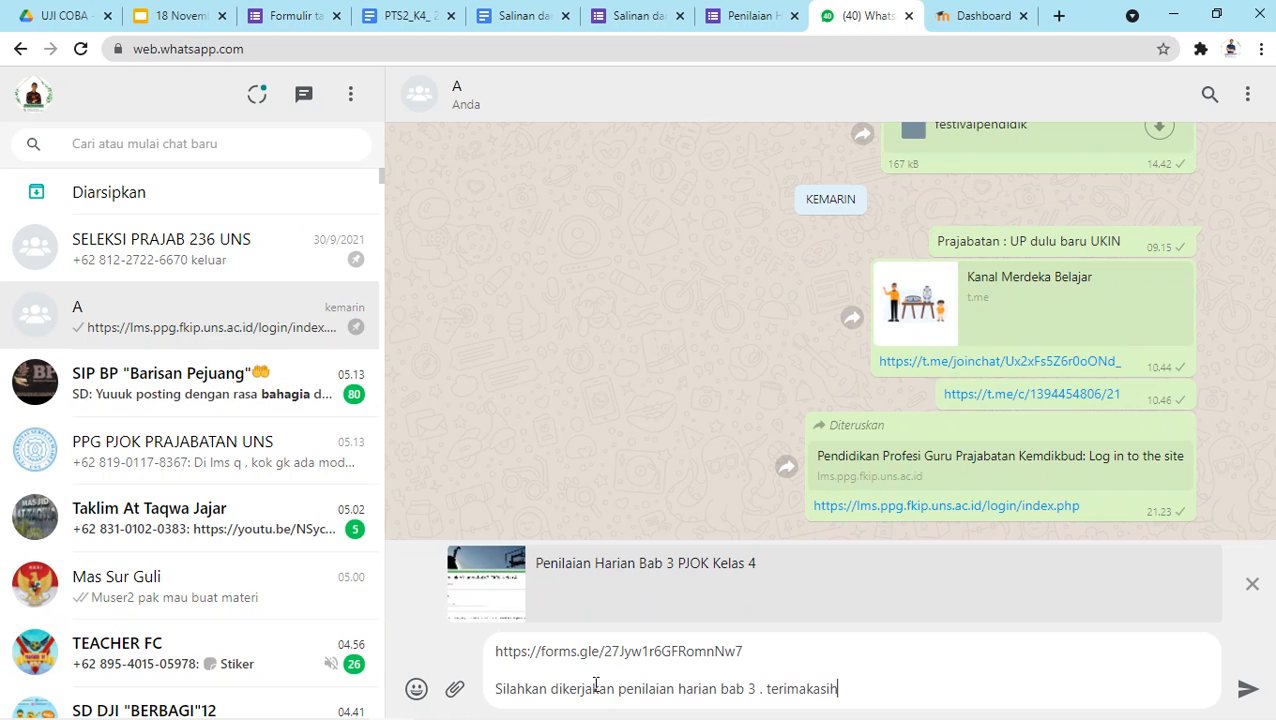
{"action": "key", "text": "Return"}
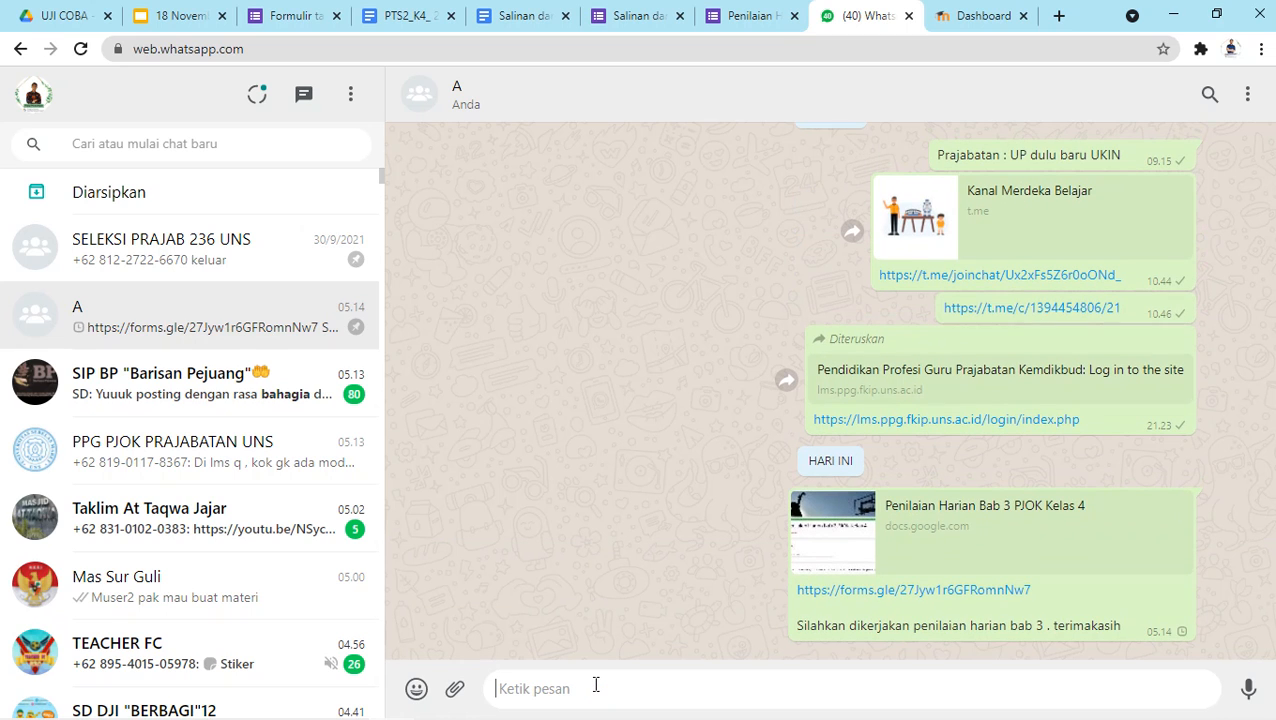
{"action": "left_click", "coordinate": [910, 592]}
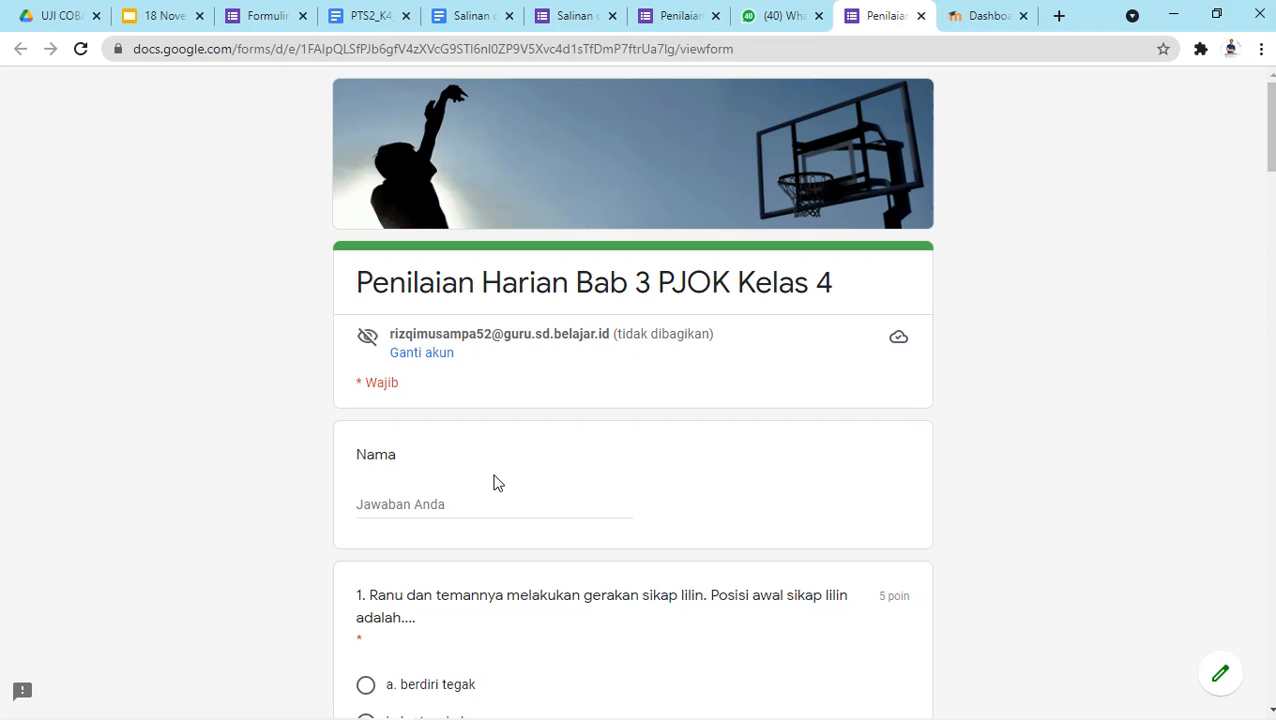
{"action": "left_click", "coordinate": [463, 22]}
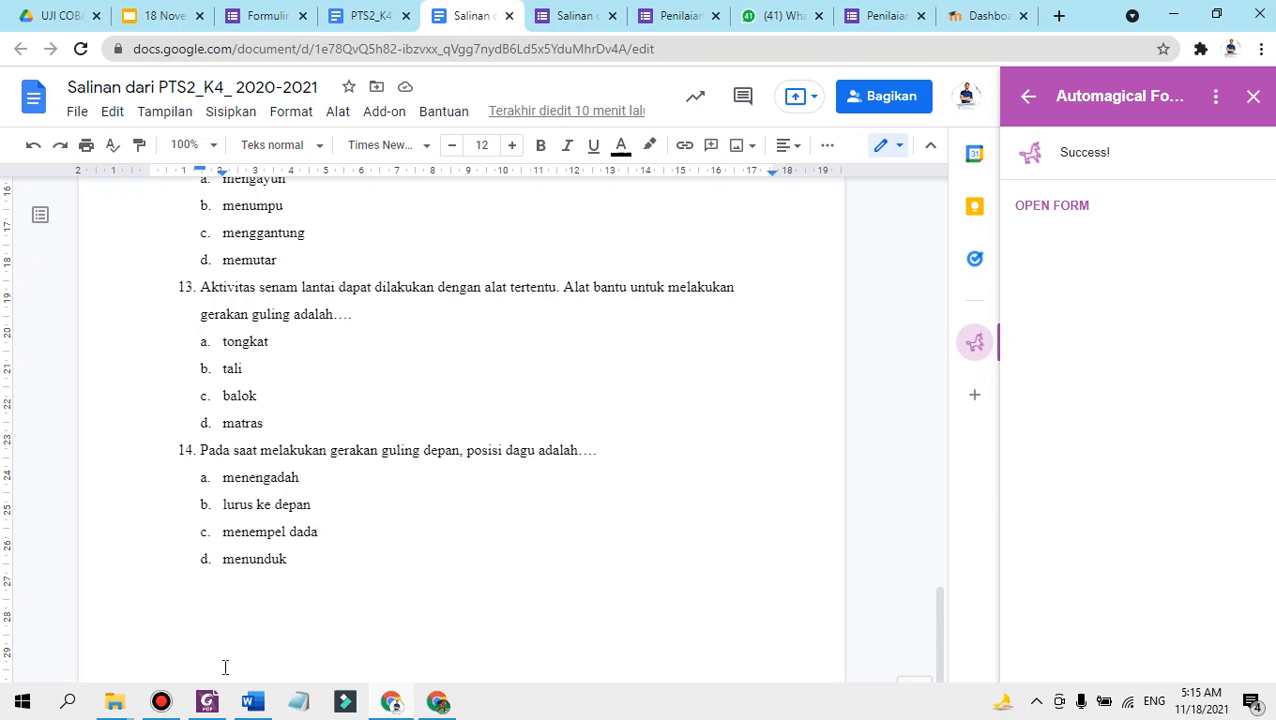
{"action": "left_click", "coordinate": [161, 701]}
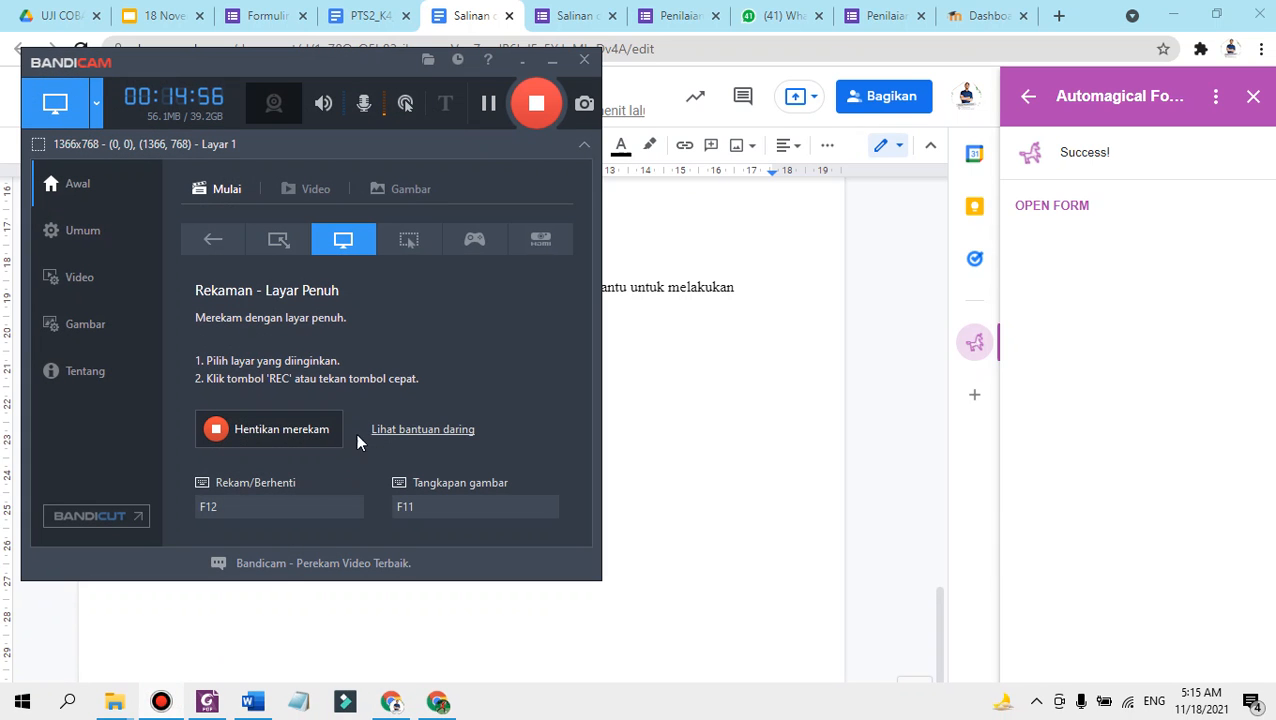